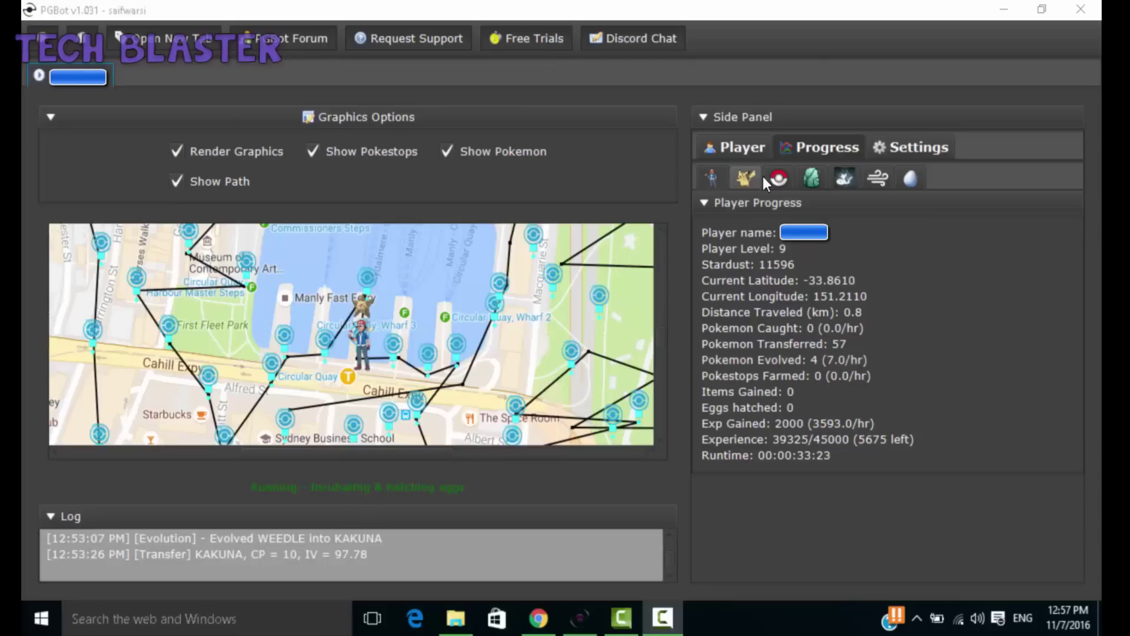
{"action": "left_click", "coordinate": [901, 179]}
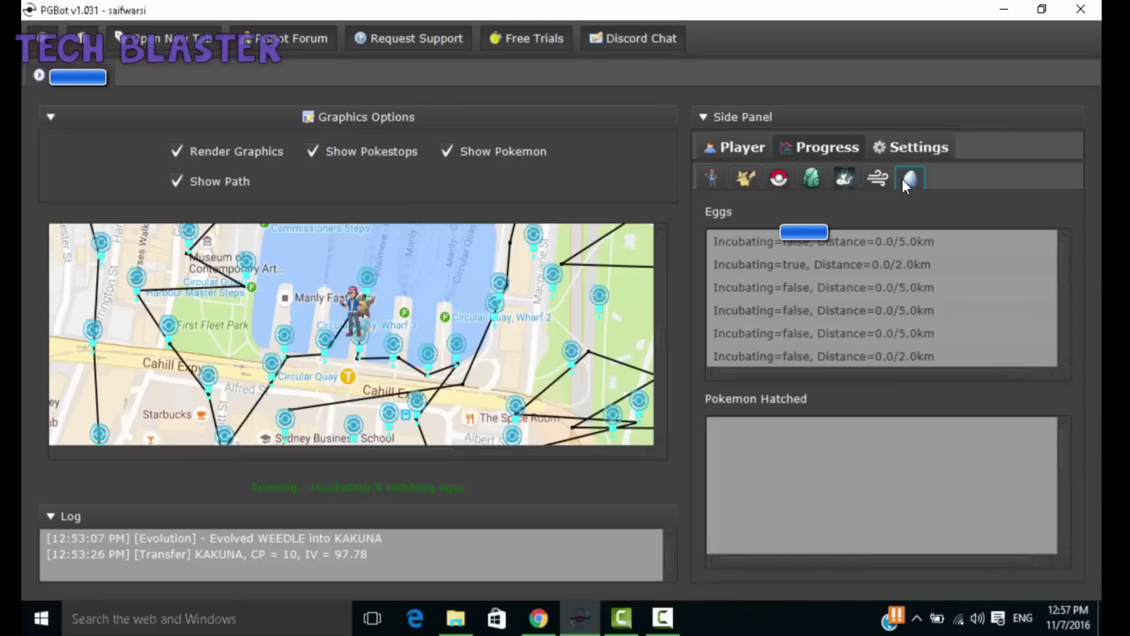
{"action": "left_click", "coordinate": [875, 177]}
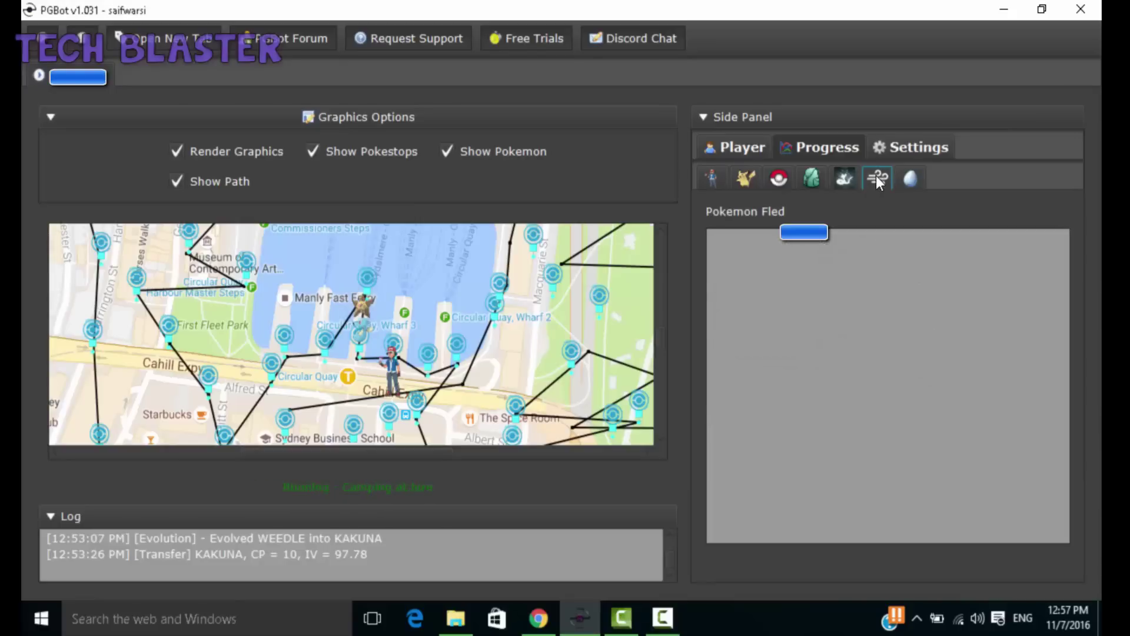
{"action": "left_click", "coordinate": [842, 177]}
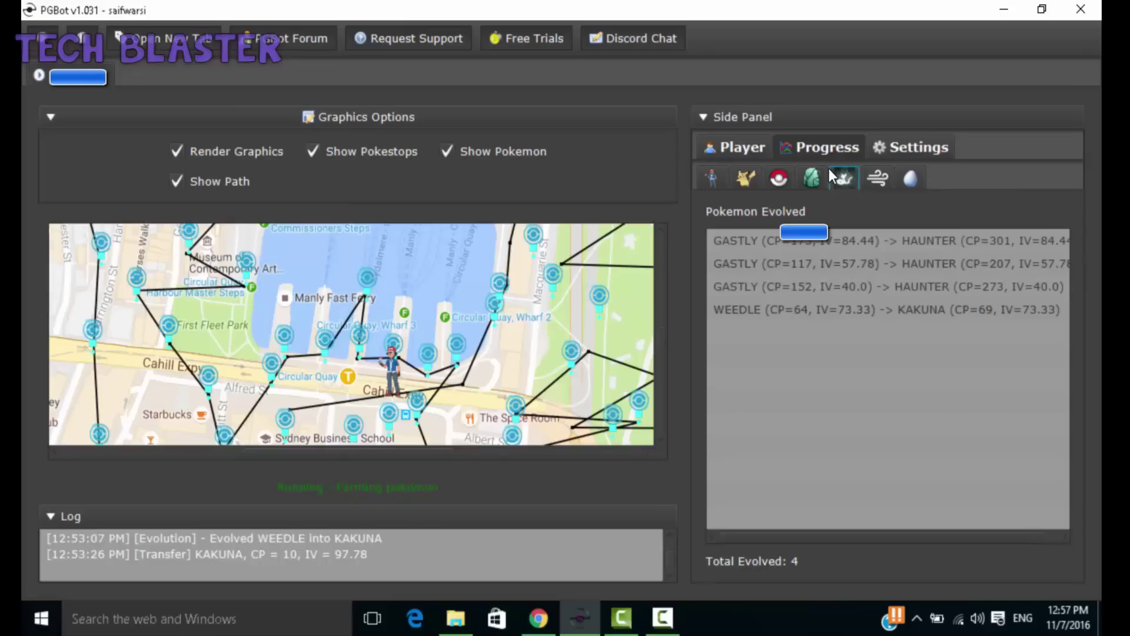
{"action": "left_click", "coordinate": [817, 175]}
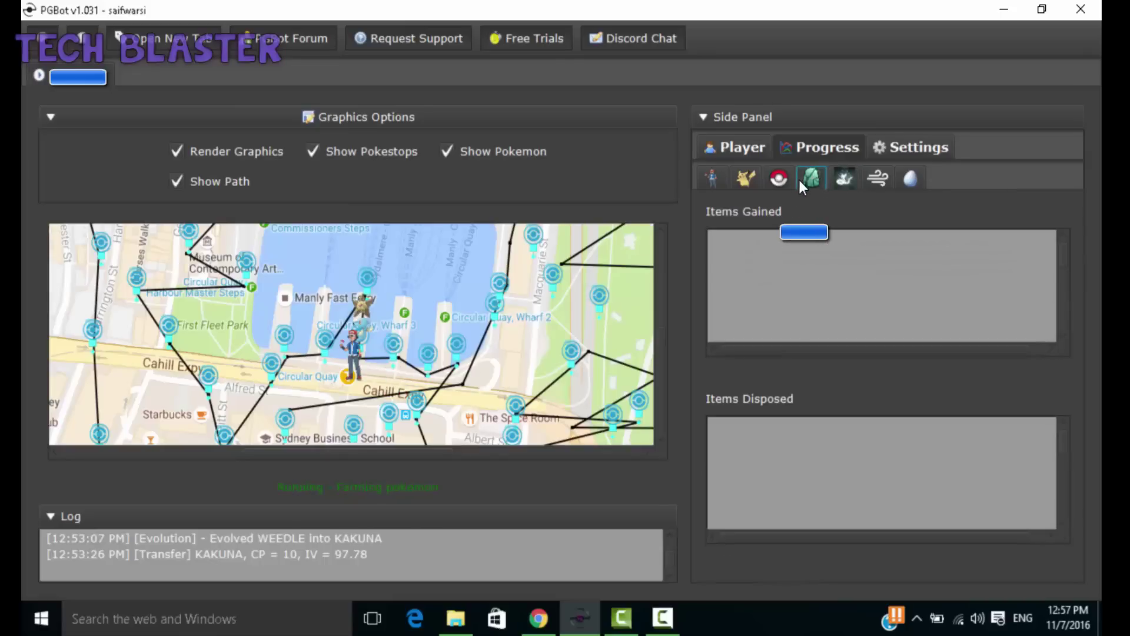
{"action": "left_click", "coordinate": [779, 178]}
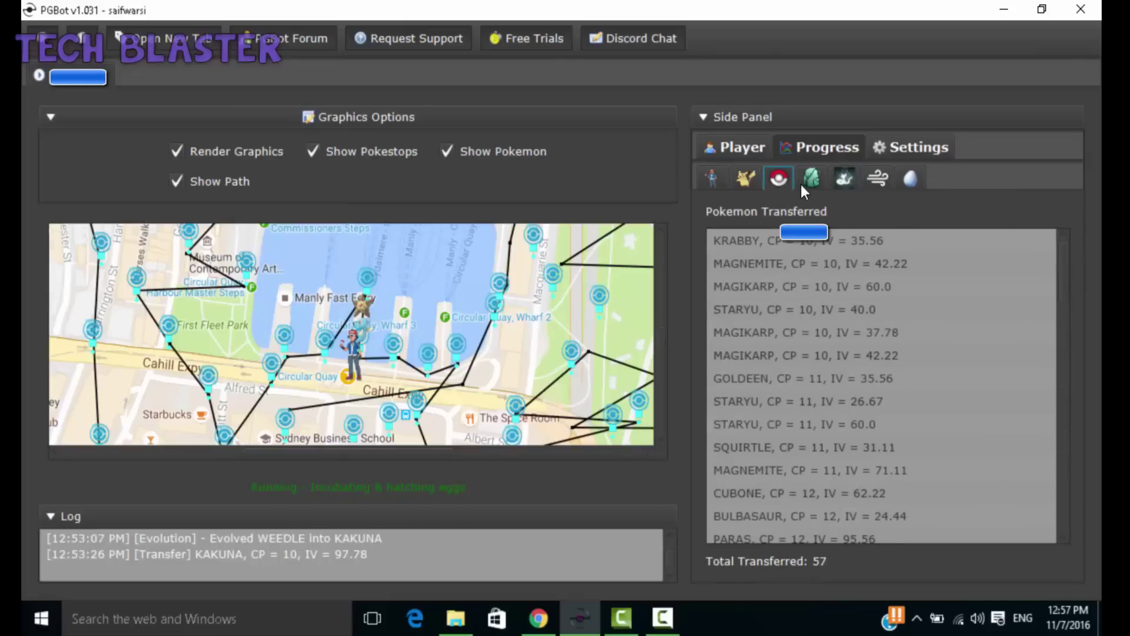
{"action": "left_click", "coordinate": [791, 394]}
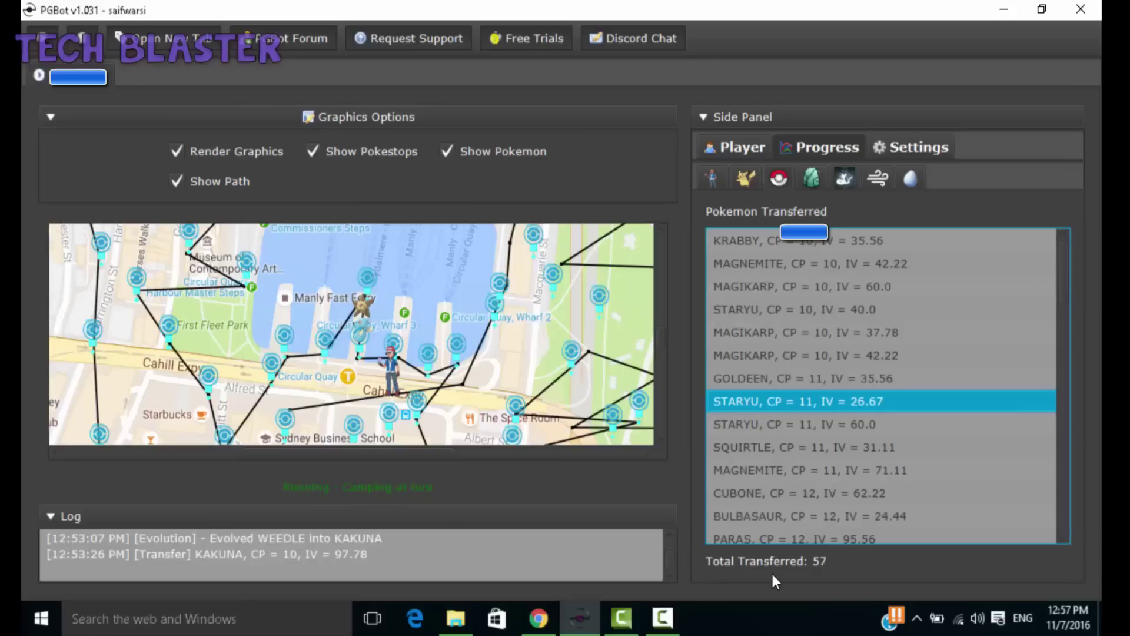
{"action": "left_click", "coordinate": [802, 176]}
{"action": "left_click", "coordinate": [769, 178]}
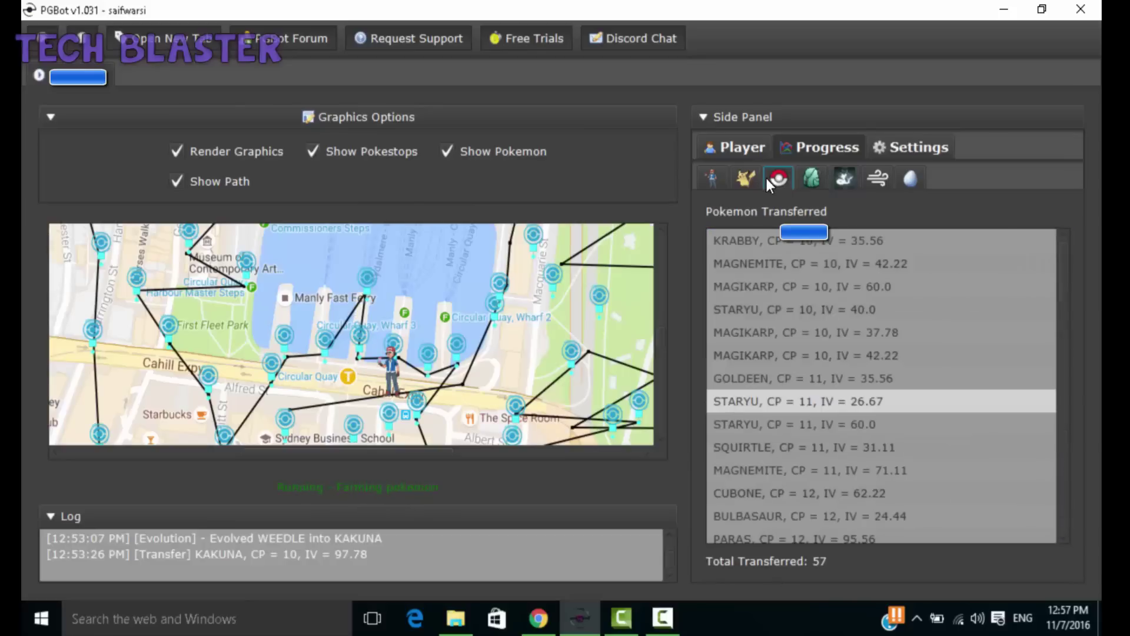
{"action": "left_click", "coordinate": [747, 179]}
{"action": "left_click", "coordinate": [714, 178]}
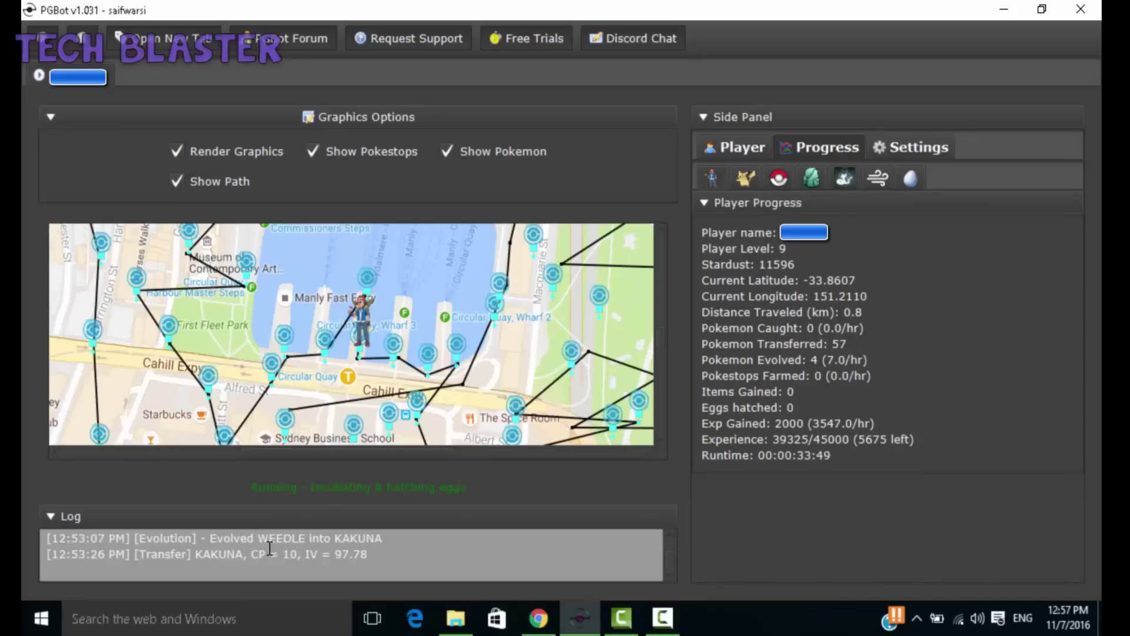
{"action": "left_click_drag", "start_coordinate": [270, 554], "coordinate": [270, 566]}
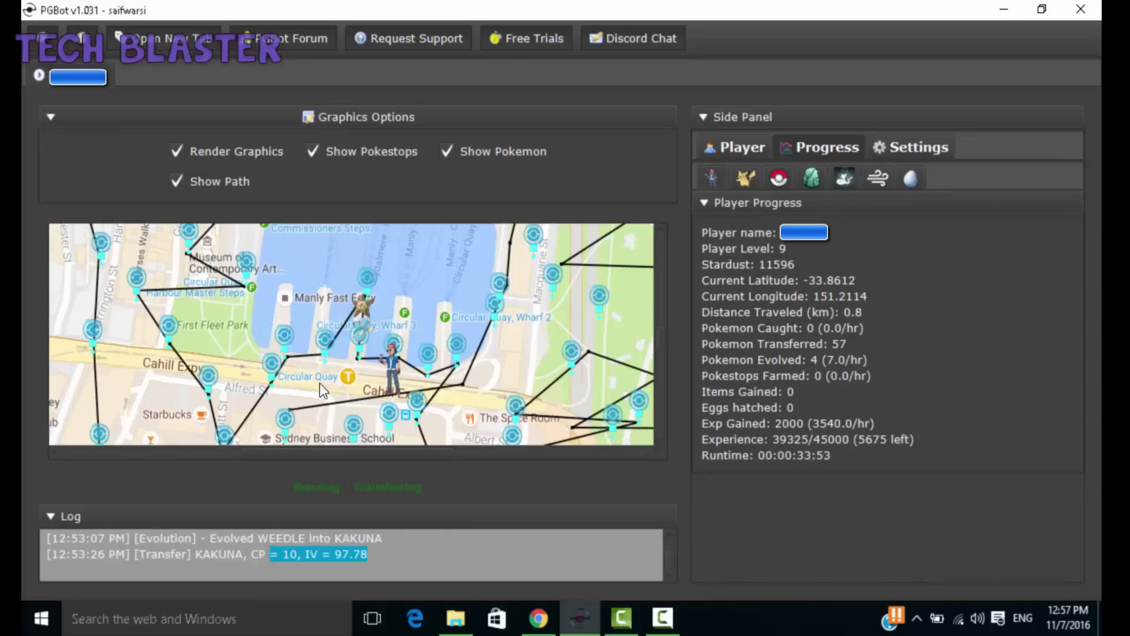
{"action": "left_click_drag", "start_coordinate": [344, 320], "coordinate": [311, 314]}
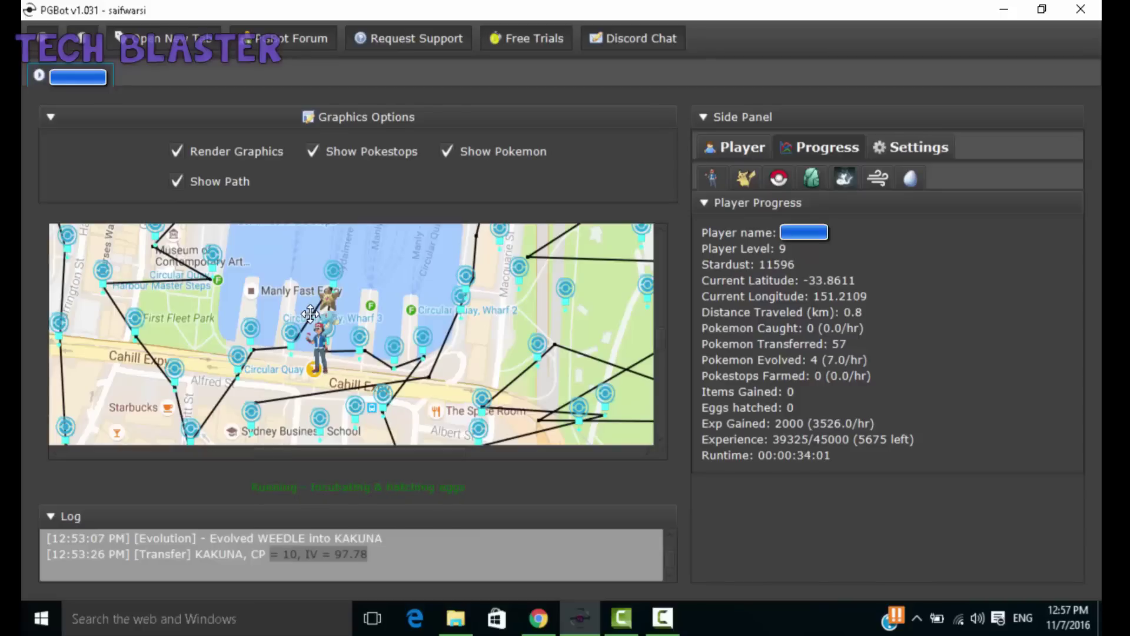
Step: Mark HAUNTER as a favourite in the Pokémon management list, then close the list
{"action": "left_click", "coordinate": [754, 147]}
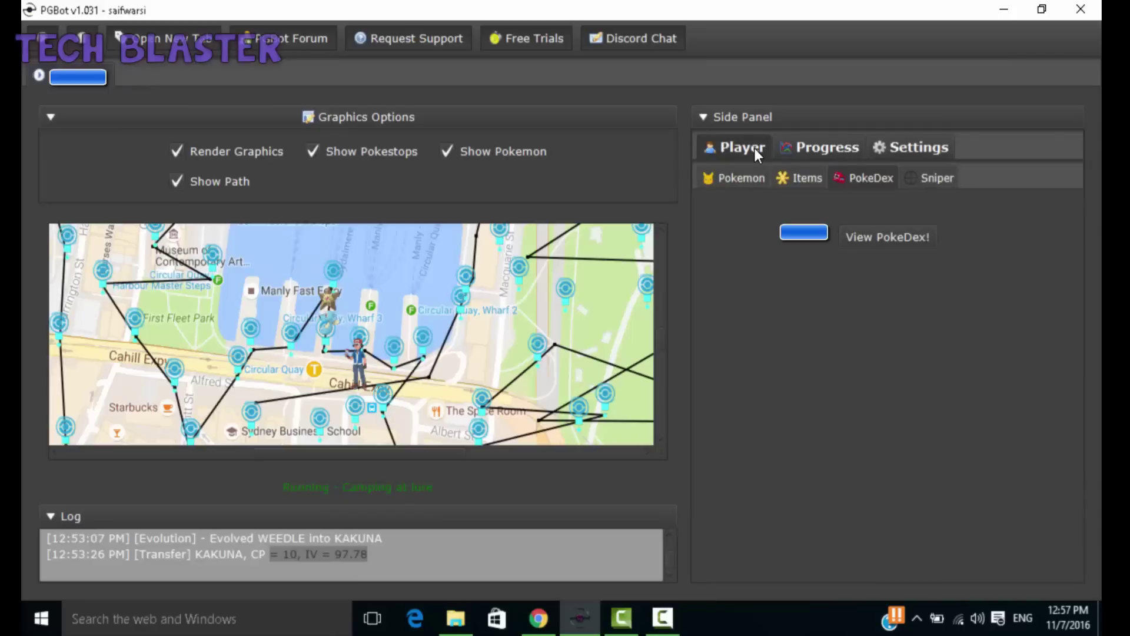
{"action": "left_click", "coordinate": [733, 176]}
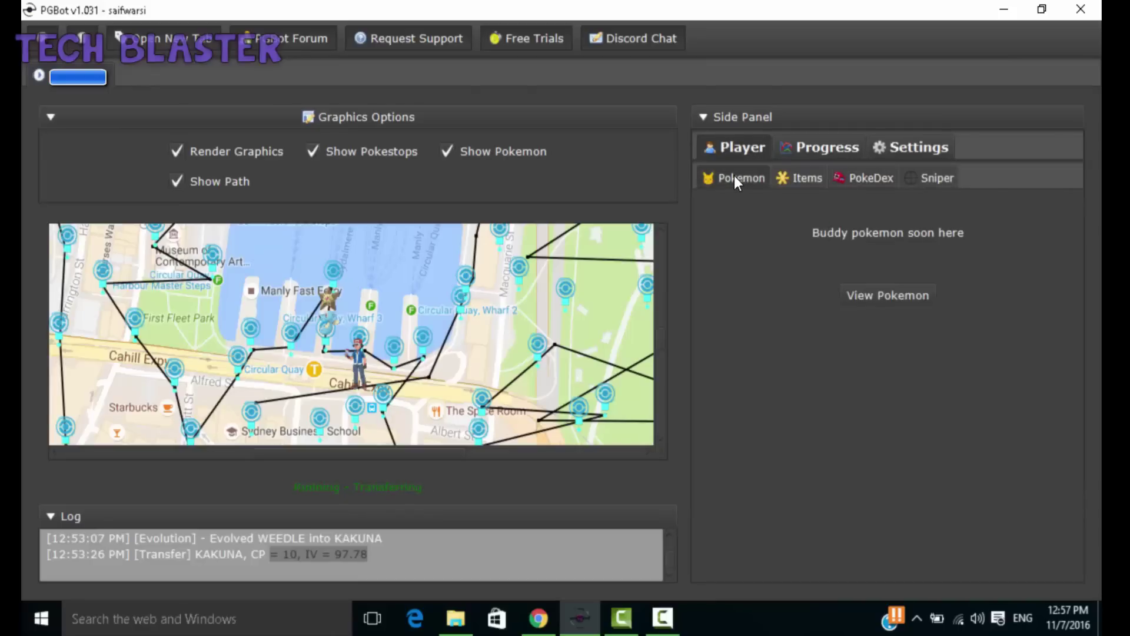
{"action": "left_click", "coordinate": [891, 298]}
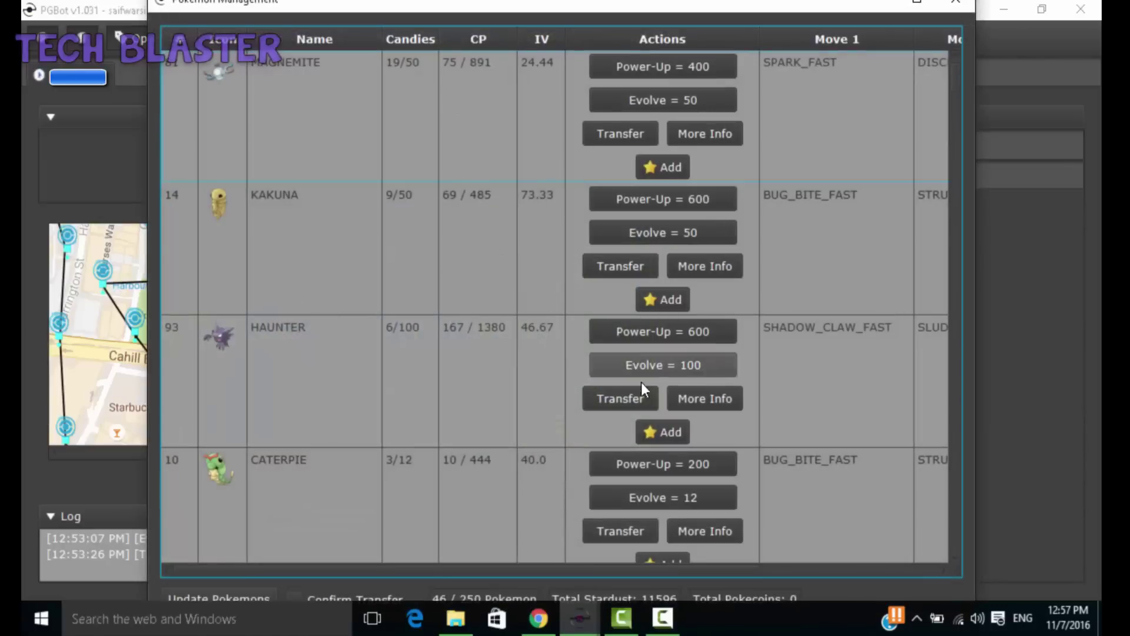
{"action": "left_click", "coordinate": [651, 432]}
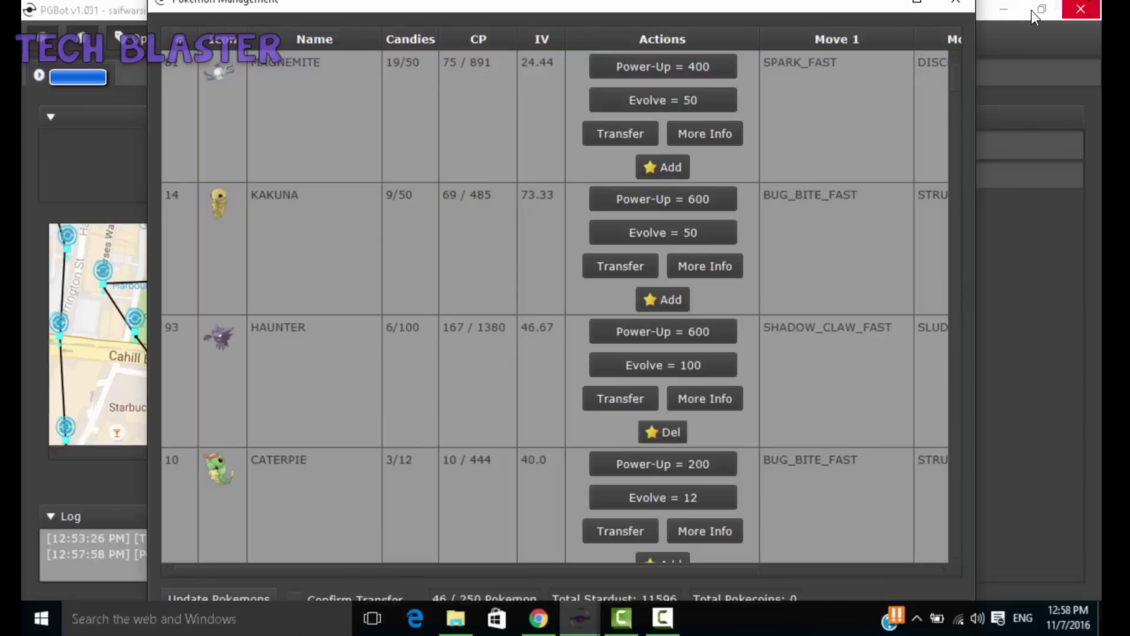
{"action": "left_click", "coordinate": [954, 7]}
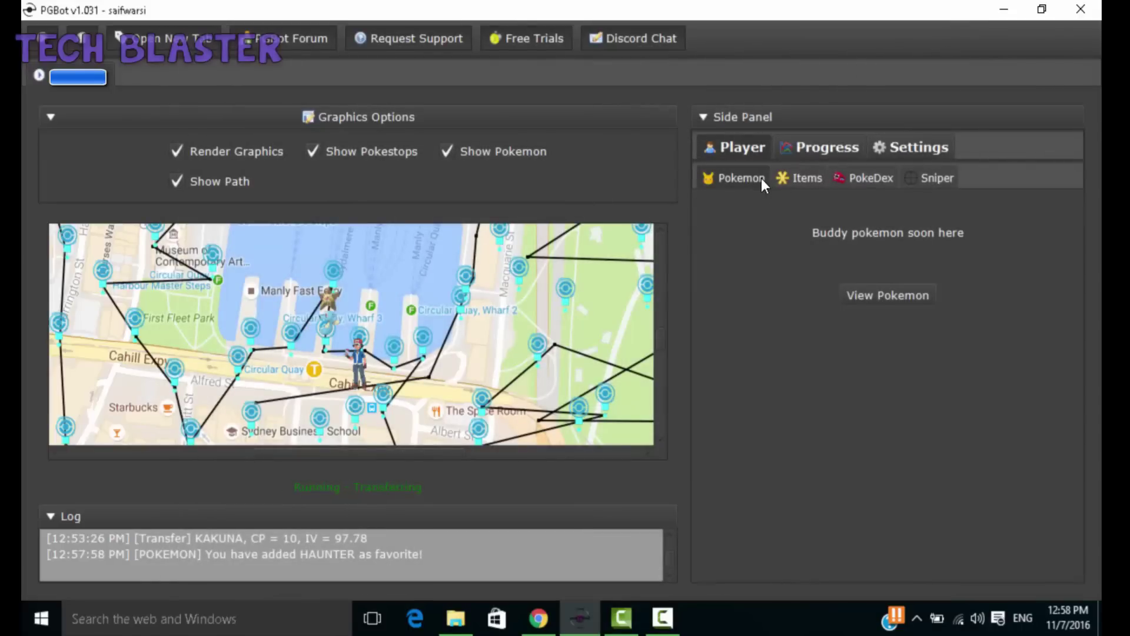
Step: Check the item inventory, then open the PokeDex grid and scroll through its 151 entries
{"action": "left_click", "coordinate": [793, 179]}
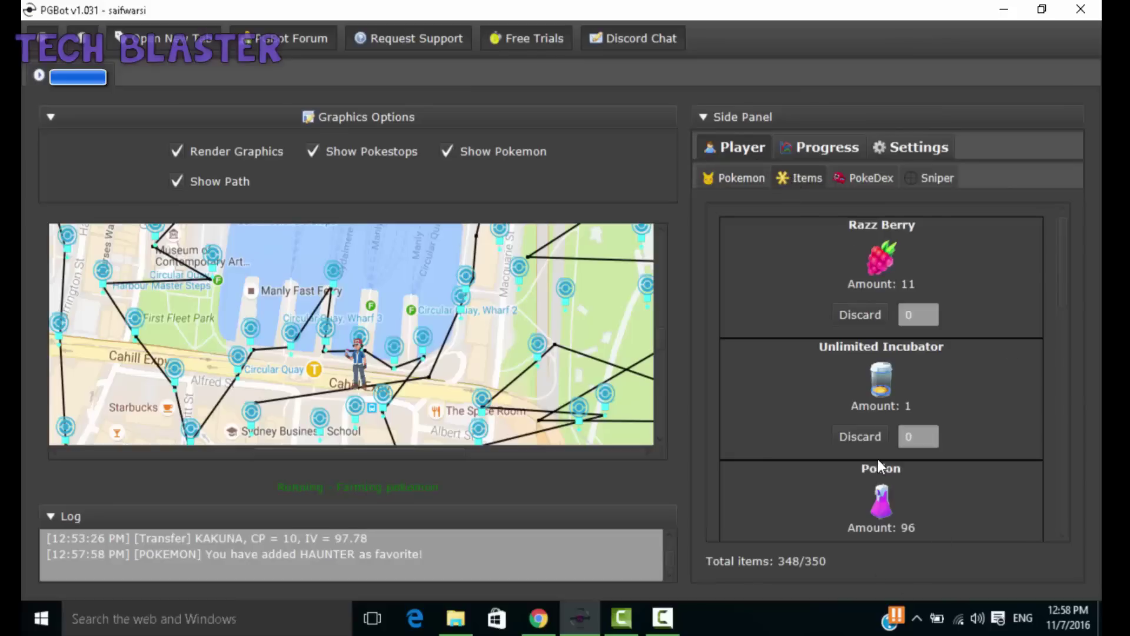
{"action": "mouse_move", "coordinate": [1057, 256]}
{"action": "left_mouse_down"}
{"action": "mouse_move", "coordinate": [1061, 479]}
{"action": "mouse_move", "coordinate": [1072, 263]}
{"action": "left_mouse_up"}
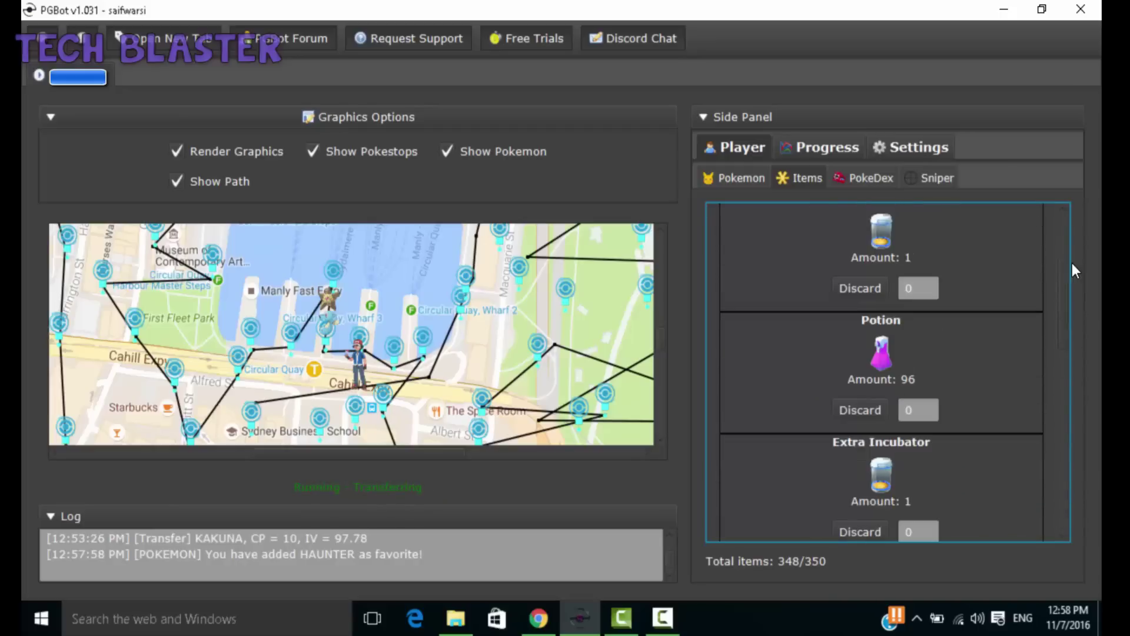
{"action": "left_click", "coordinate": [873, 177]}
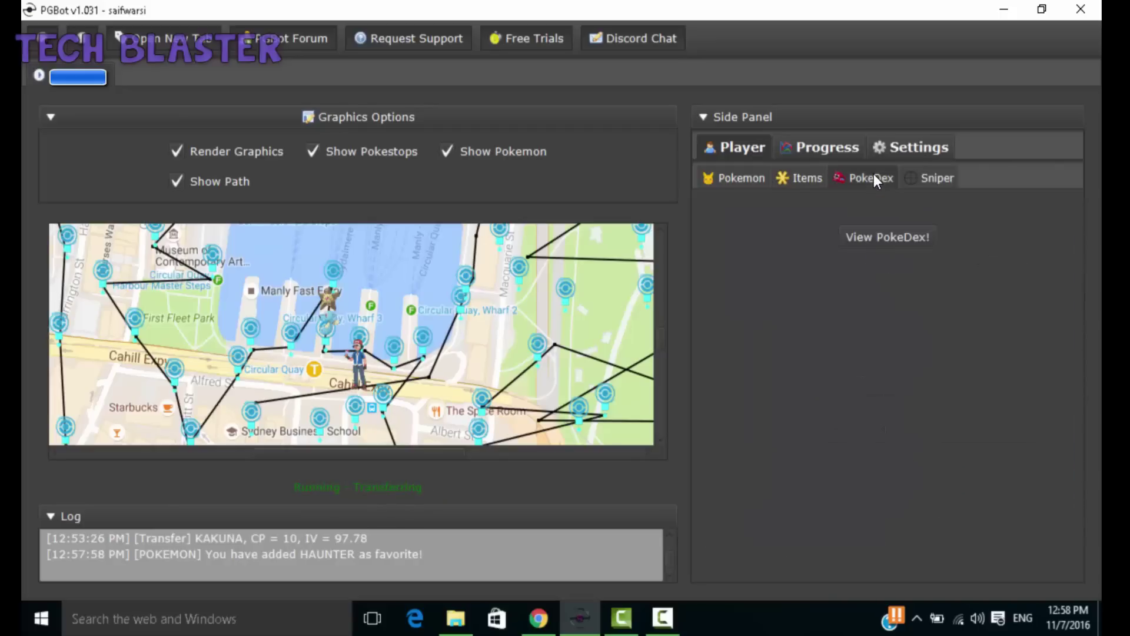
{"action": "left_click", "coordinate": [902, 244]}
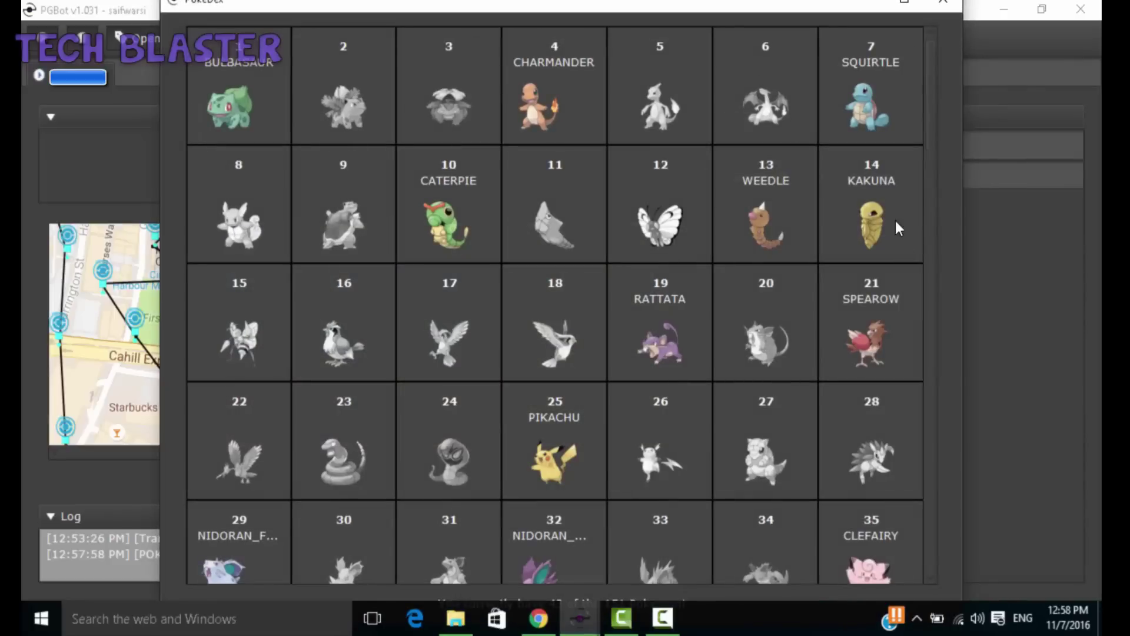
{"action": "left_click_drag", "start_coordinate": [926, 136], "coordinate": [943, 473]}
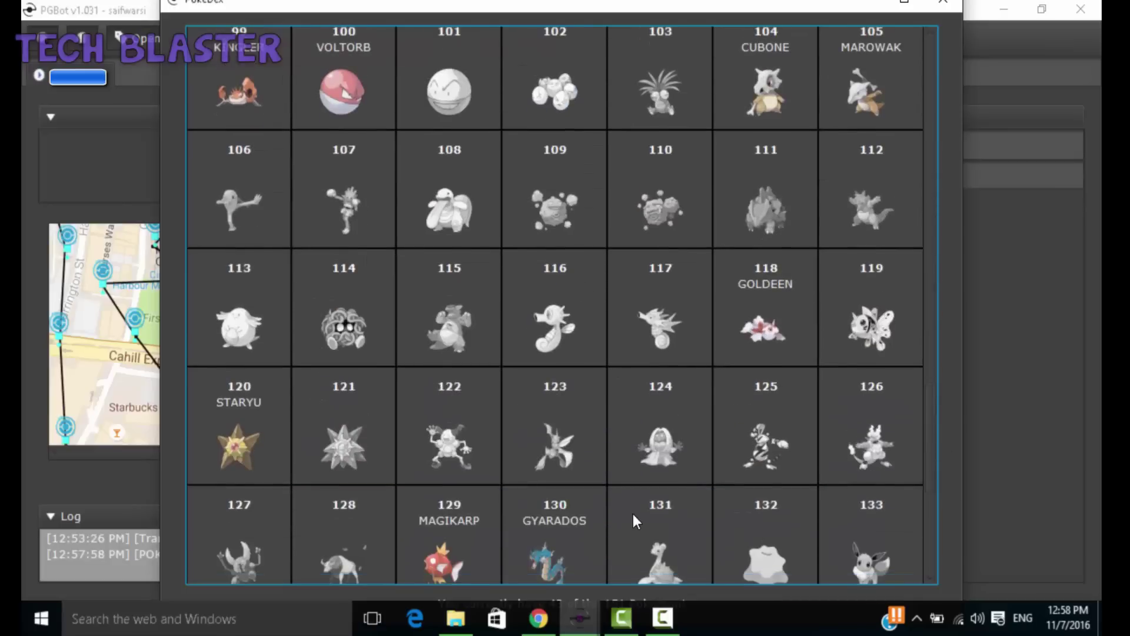
{"action": "left_click_drag", "start_coordinate": [933, 419], "coordinate": [934, 443]}
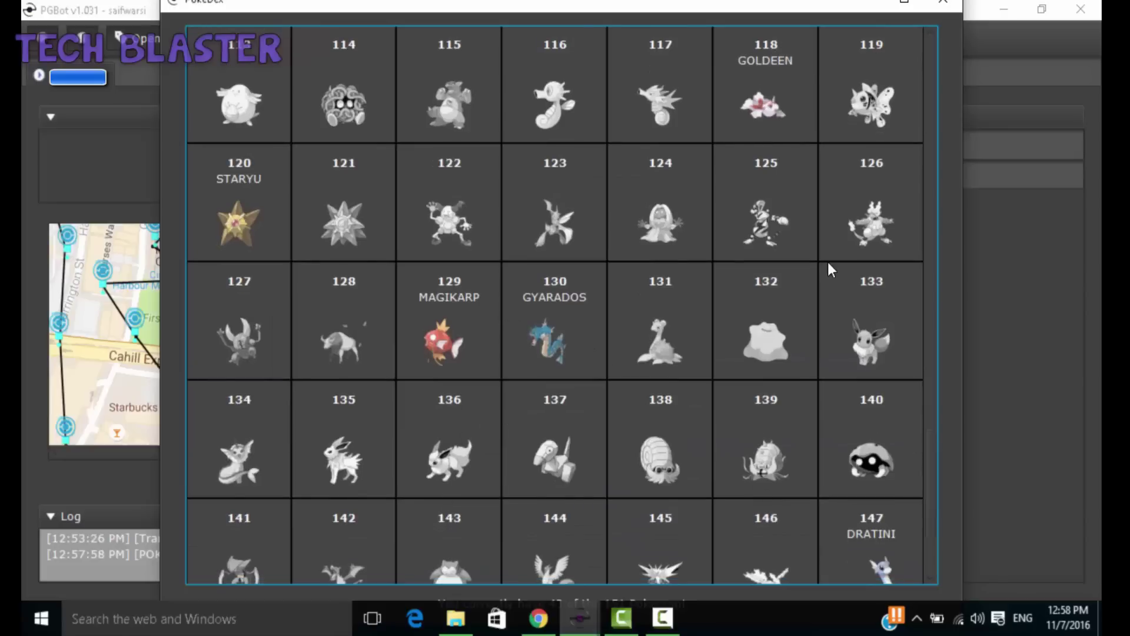
{"action": "left_click_drag", "start_coordinate": [932, 496], "coordinate": [933, 540]}
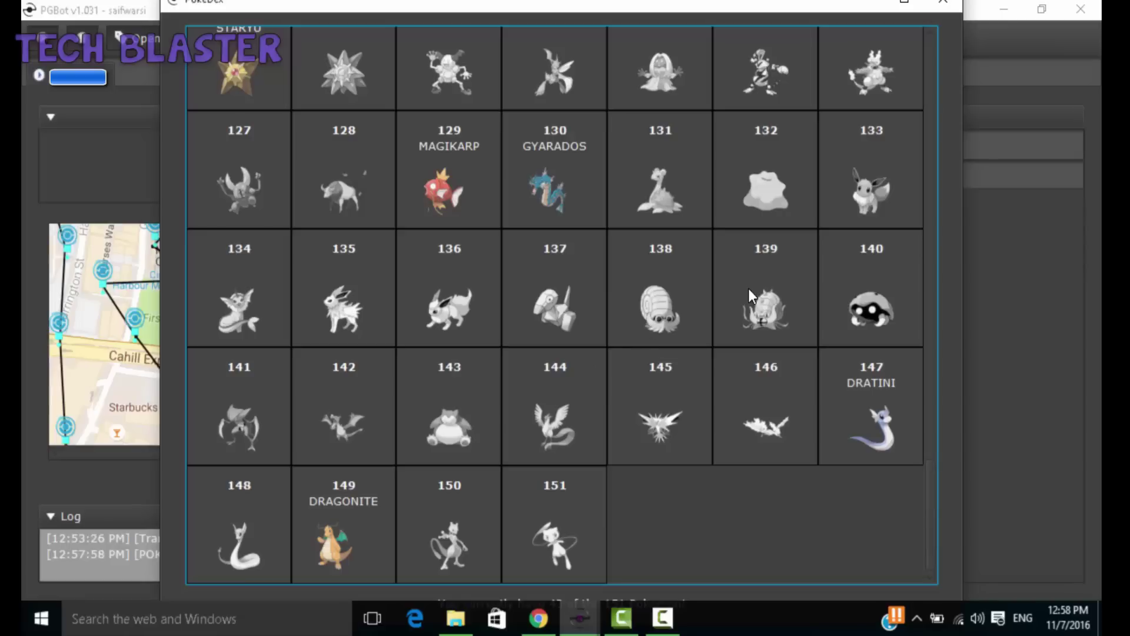
Step: Close the PokeDex, check sniping options, and apply walker and bot settings at -33.8617997, 151.2098819
{"action": "left_click", "coordinate": [943, 2]}
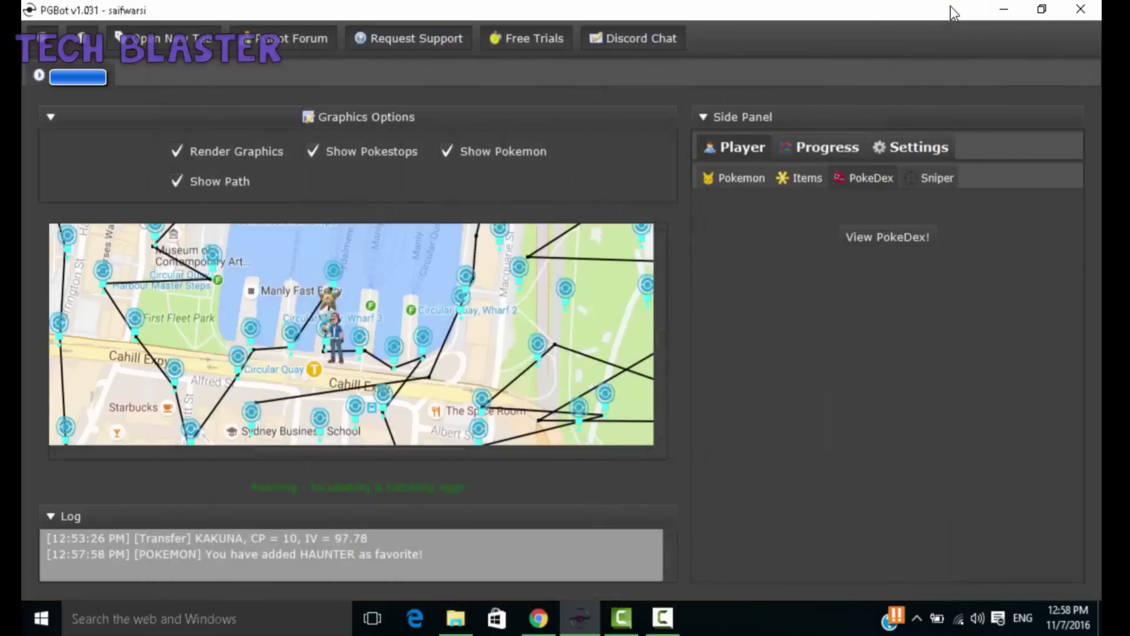
{"action": "left_click", "coordinate": [923, 174]}
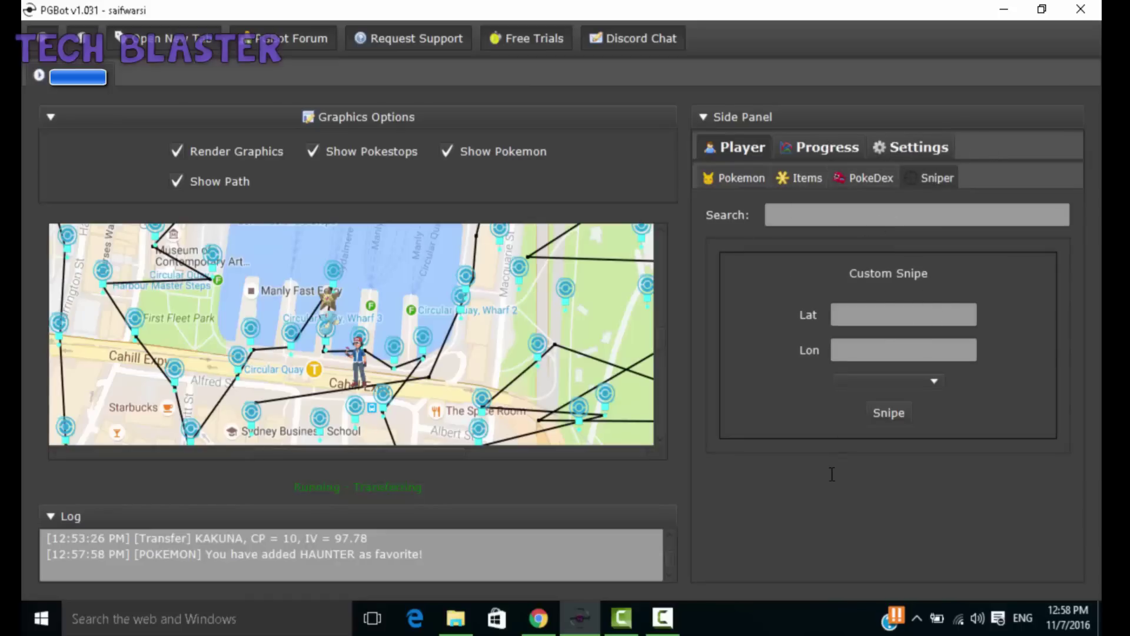
{"action": "left_click", "coordinate": [912, 147]}
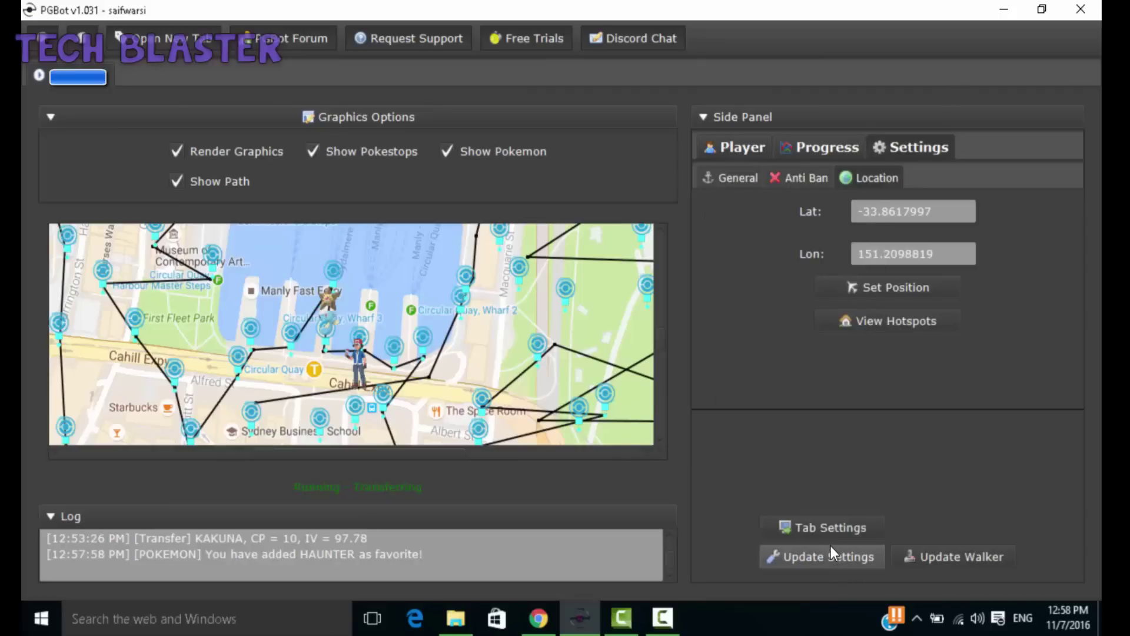
{"action": "left_click", "coordinate": [941, 559]}
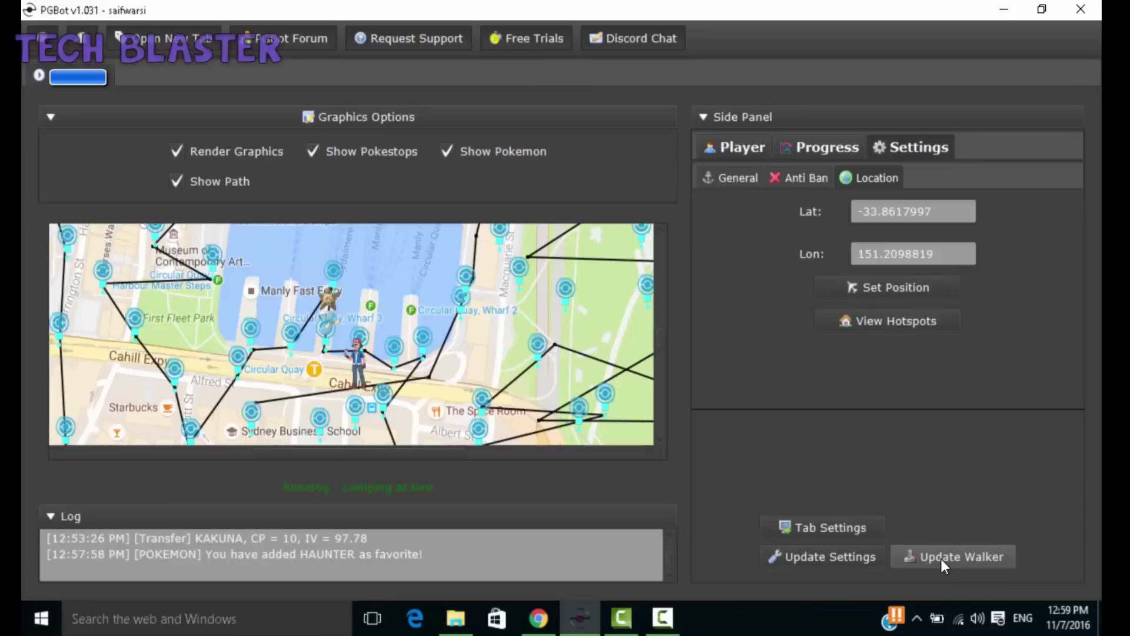
{"action": "left_click", "coordinate": [839, 546]}
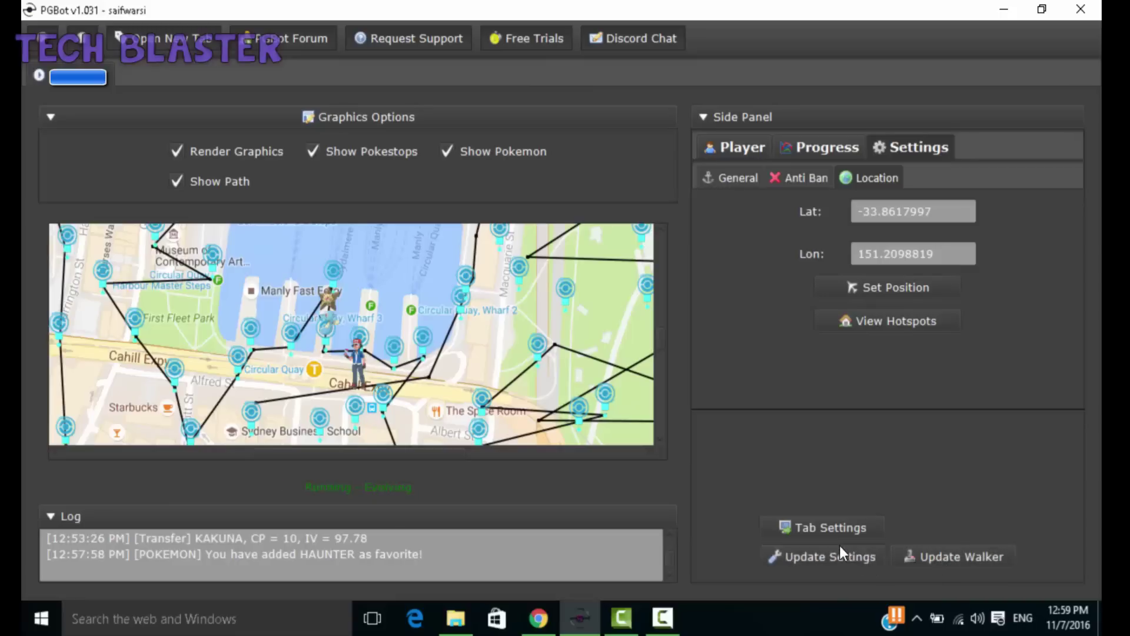
{"action": "left_click", "coordinate": [832, 563]}
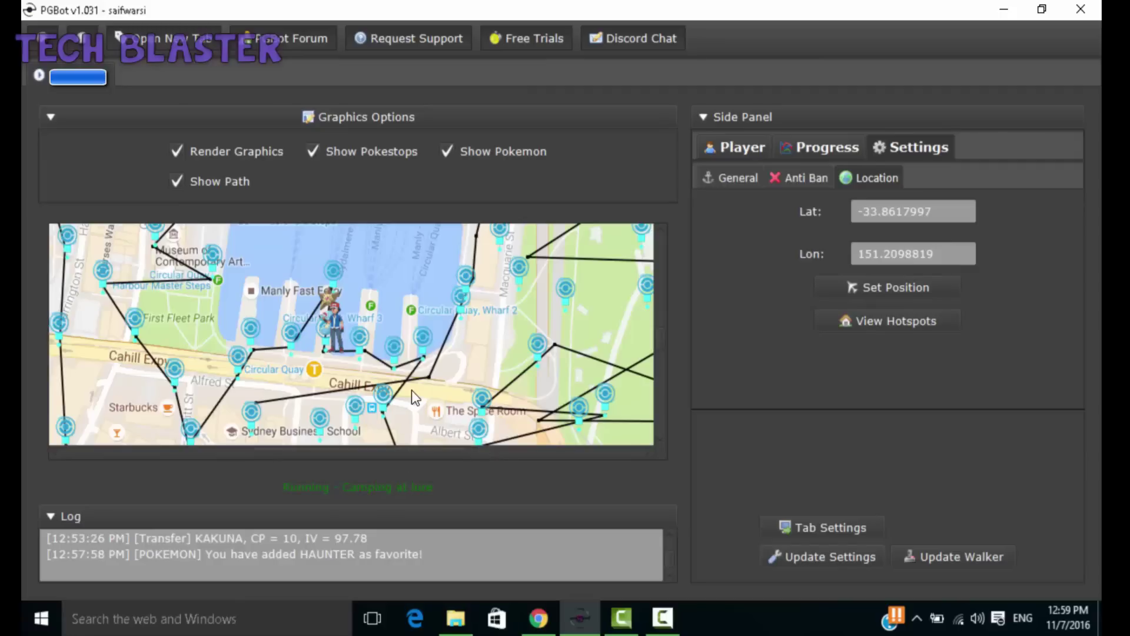
Step: Pan to the park east of the quay and add two waypoints there
{"action": "left_click_drag", "start_coordinate": [136, 389], "coordinate": [41, 390]}
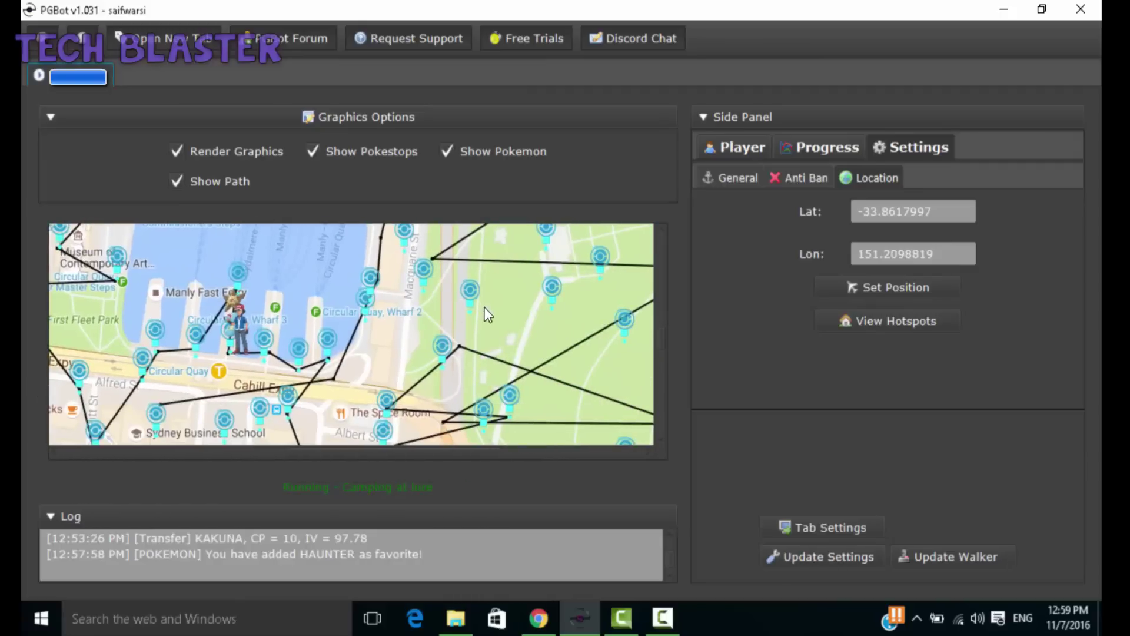
{"action": "right_click", "coordinate": [468, 308]}
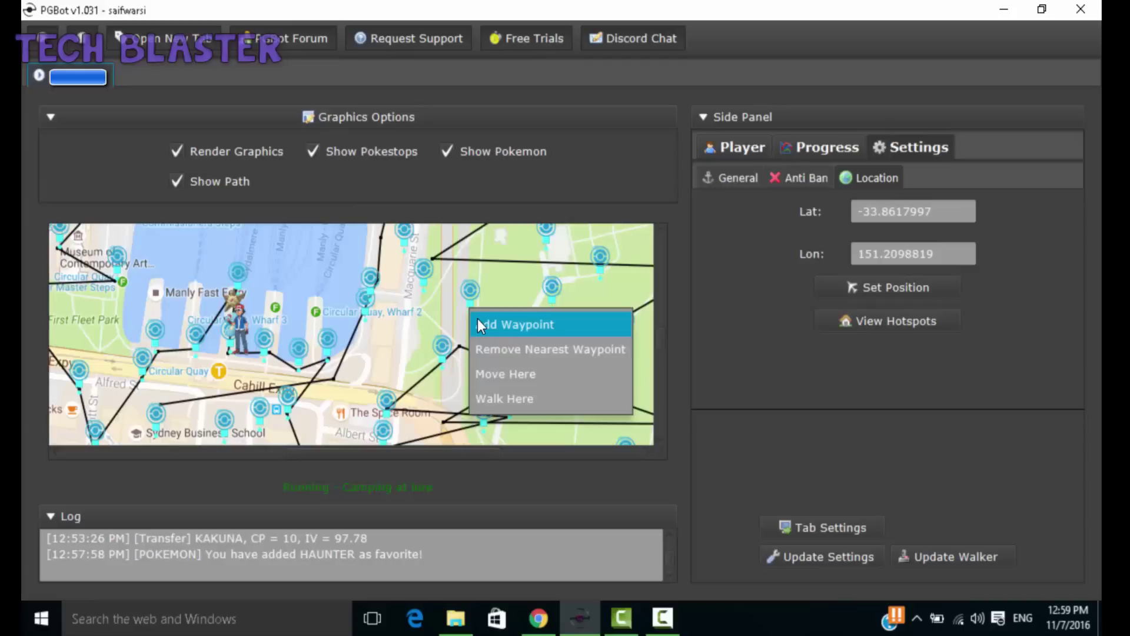
{"action": "left_click", "coordinate": [479, 325]}
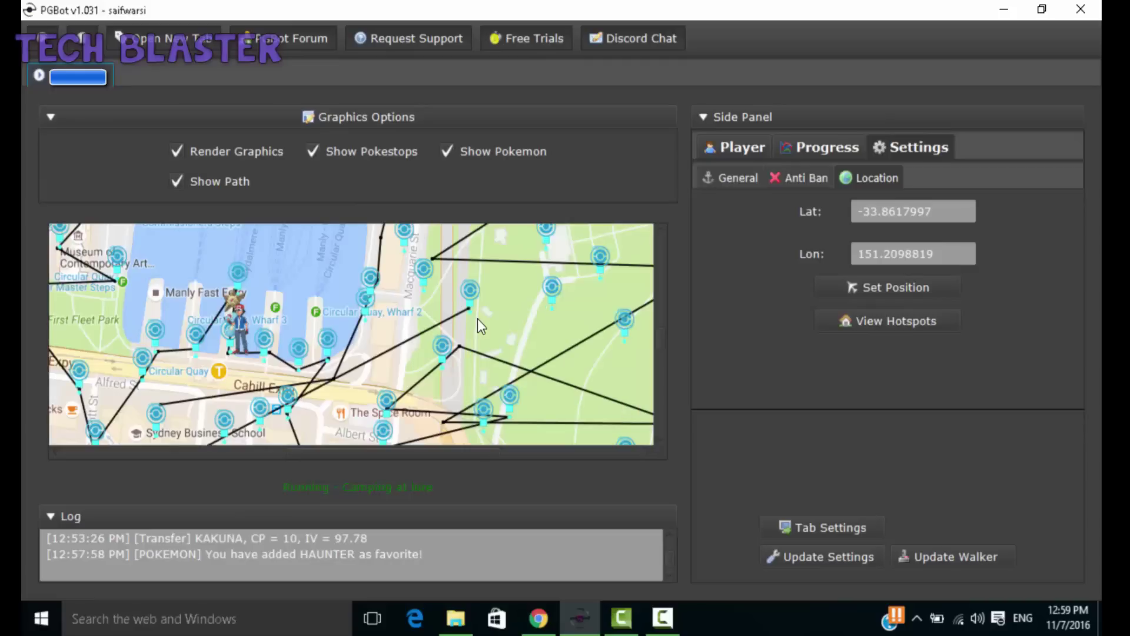
{"action": "right_click", "coordinate": [549, 307]}
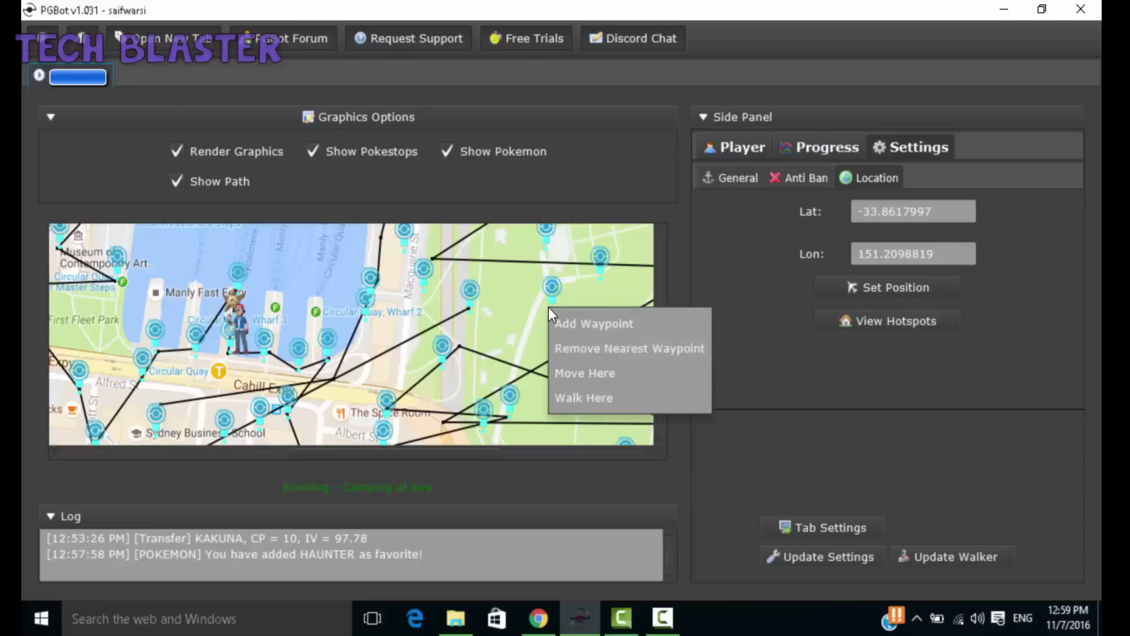
{"action": "left_click", "coordinate": [553, 322]}
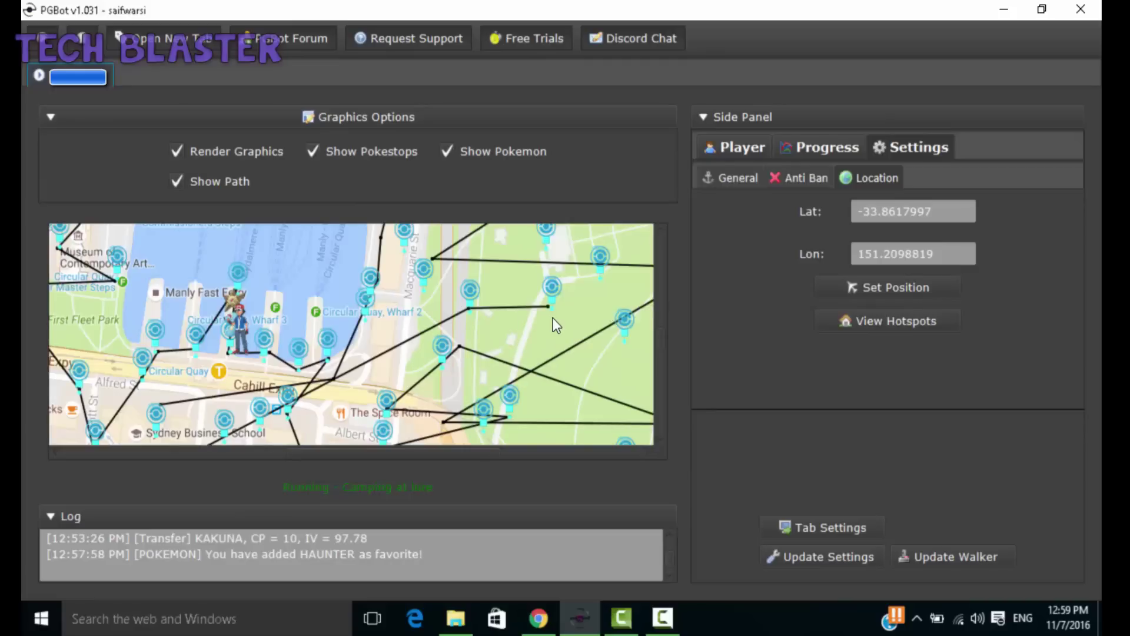
Step: Walk the player into the park, teleport it to the park edge, walk beside it, and add another waypoint
{"action": "right_click", "coordinate": [549, 306]}
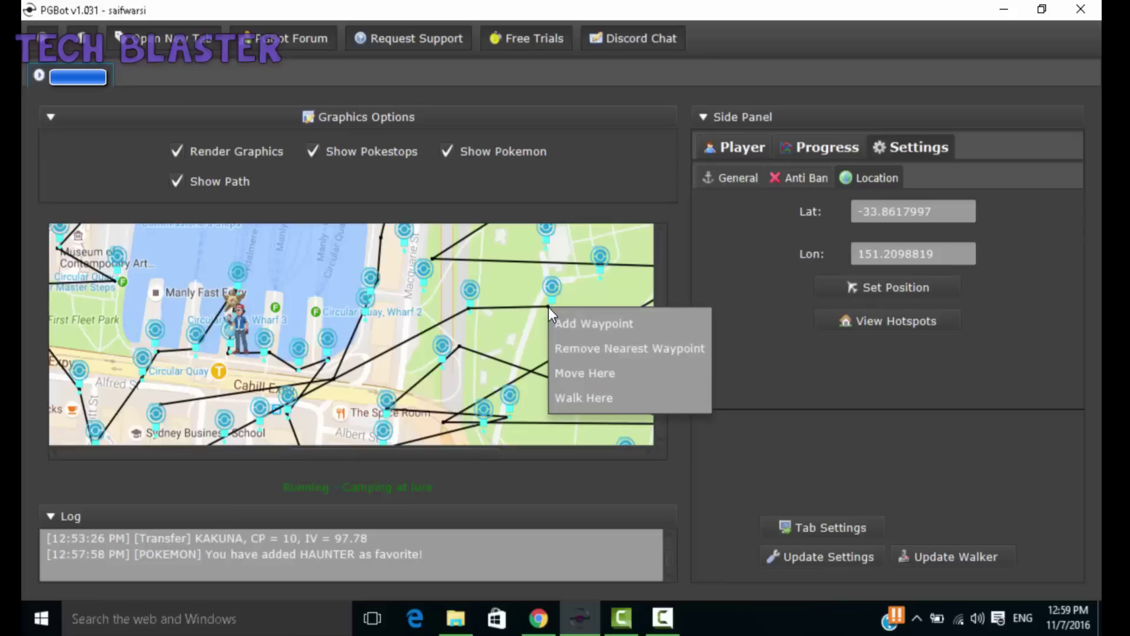
{"action": "left_click", "coordinate": [566, 399]}
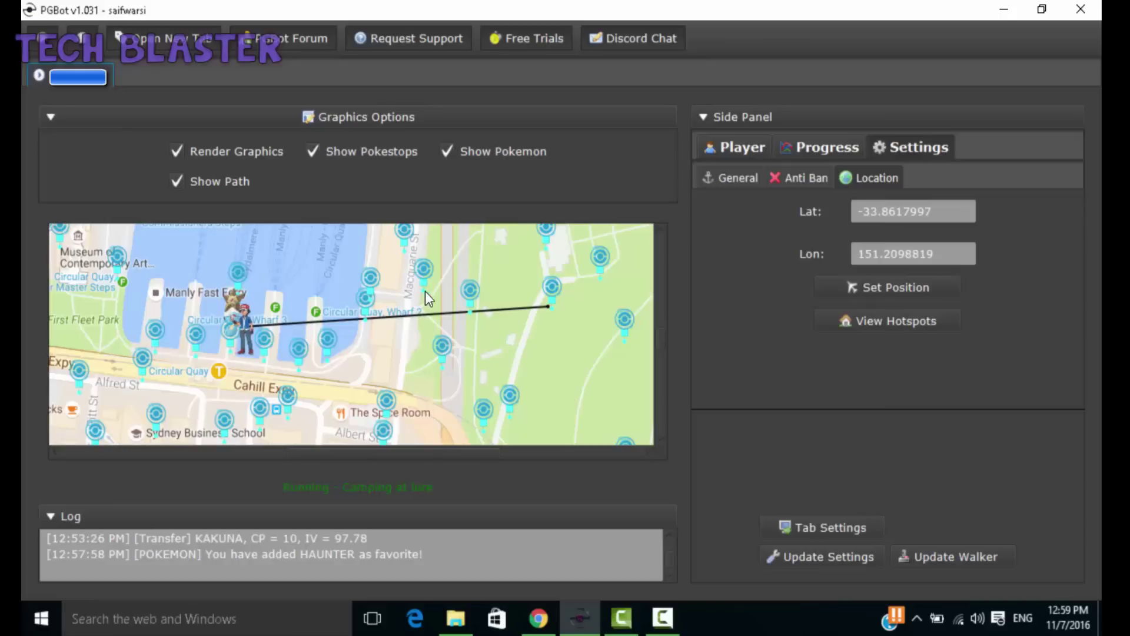
{"action": "right_click", "coordinate": [443, 367]}
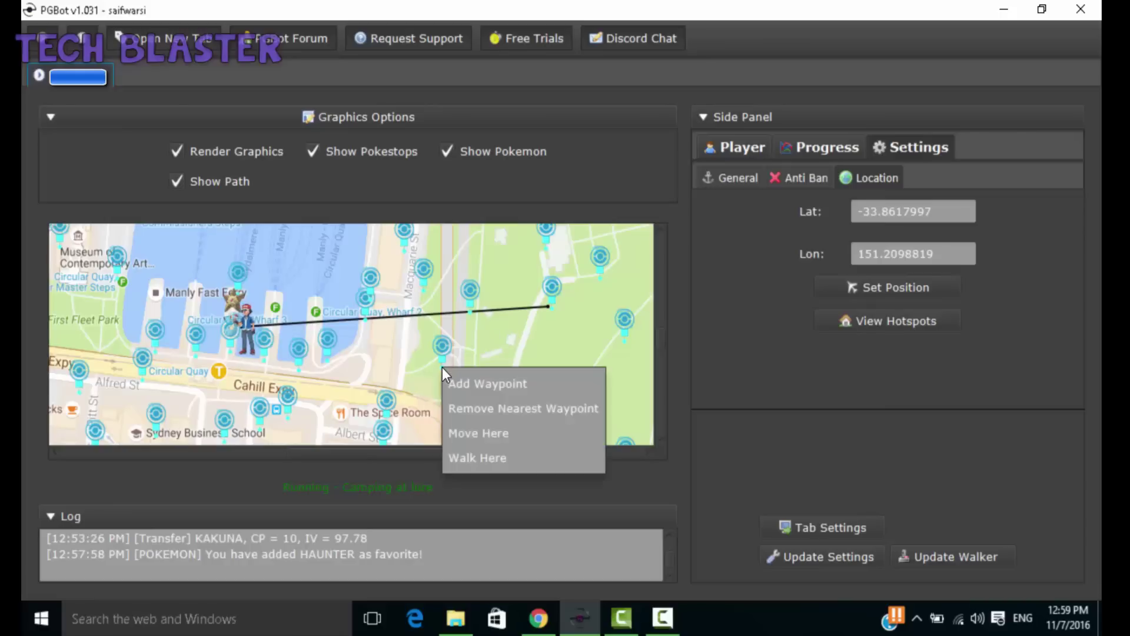
{"action": "left_click", "coordinate": [458, 433]}
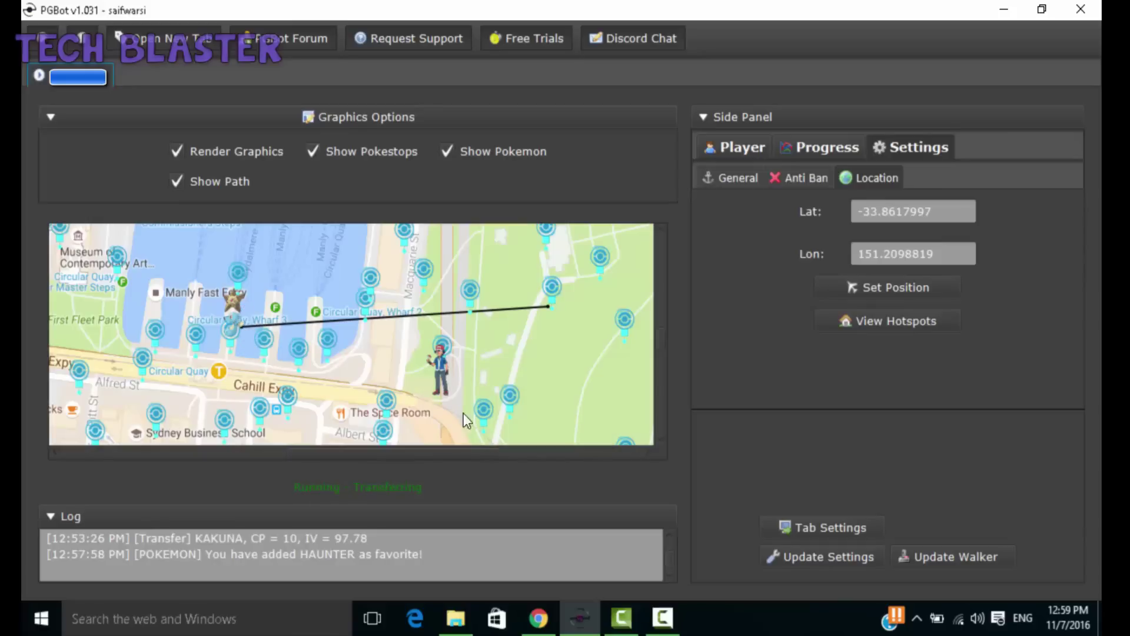
{"action": "right_click", "coordinate": [470, 316]}
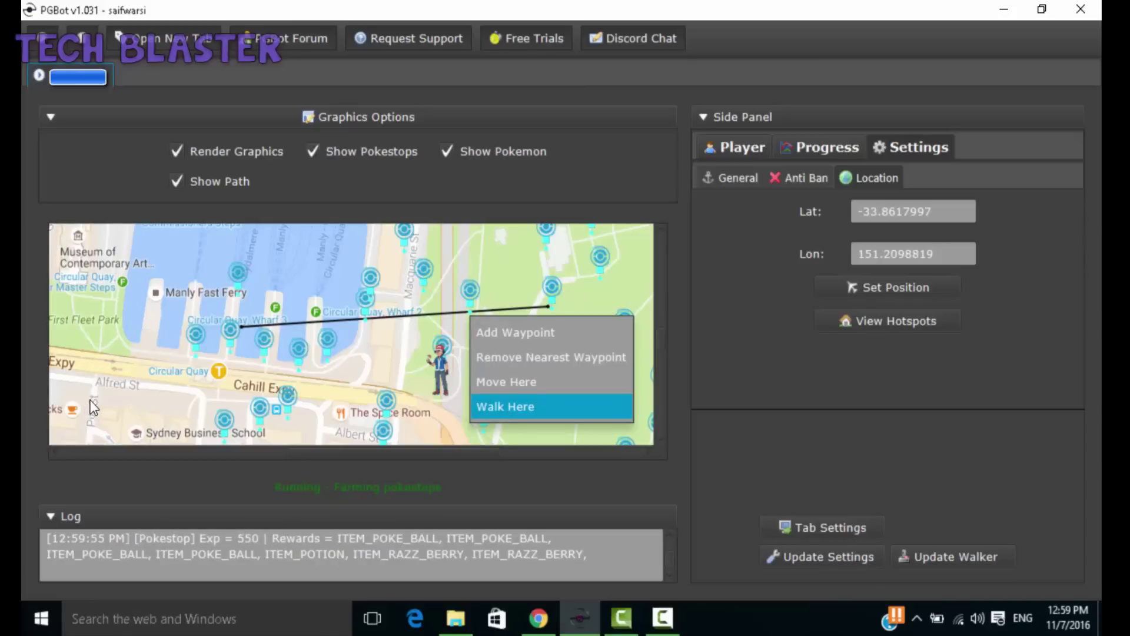
{"action": "left_click", "coordinate": [501, 407]}
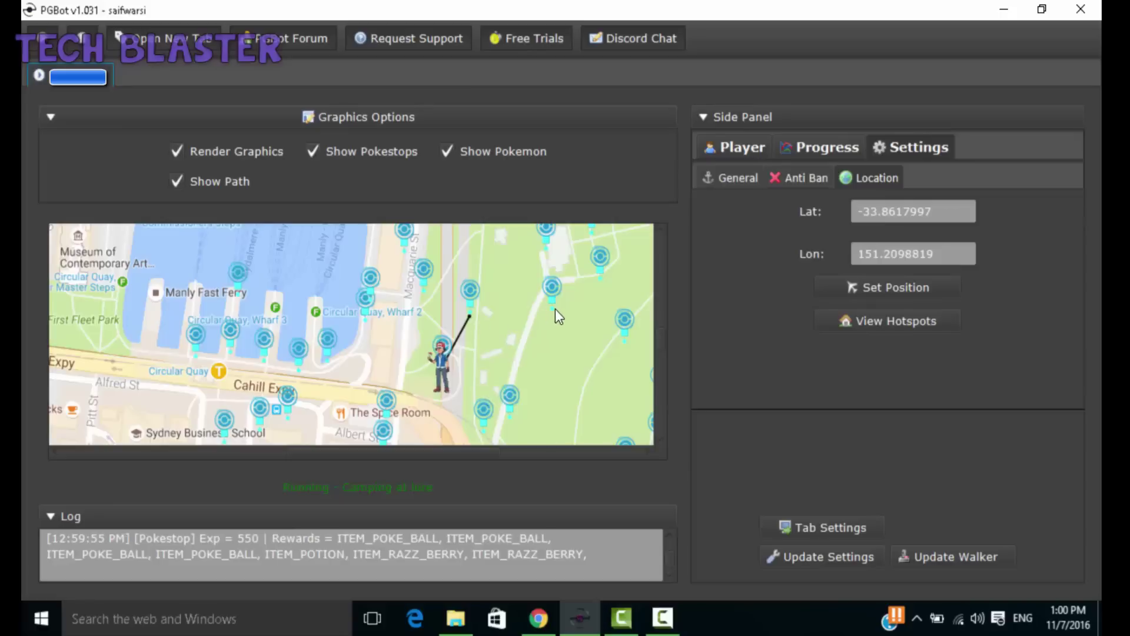
{"action": "right_click", "coordinate": [425, 292]}
{"action": "left_click", "coordinate": [431, 302]}
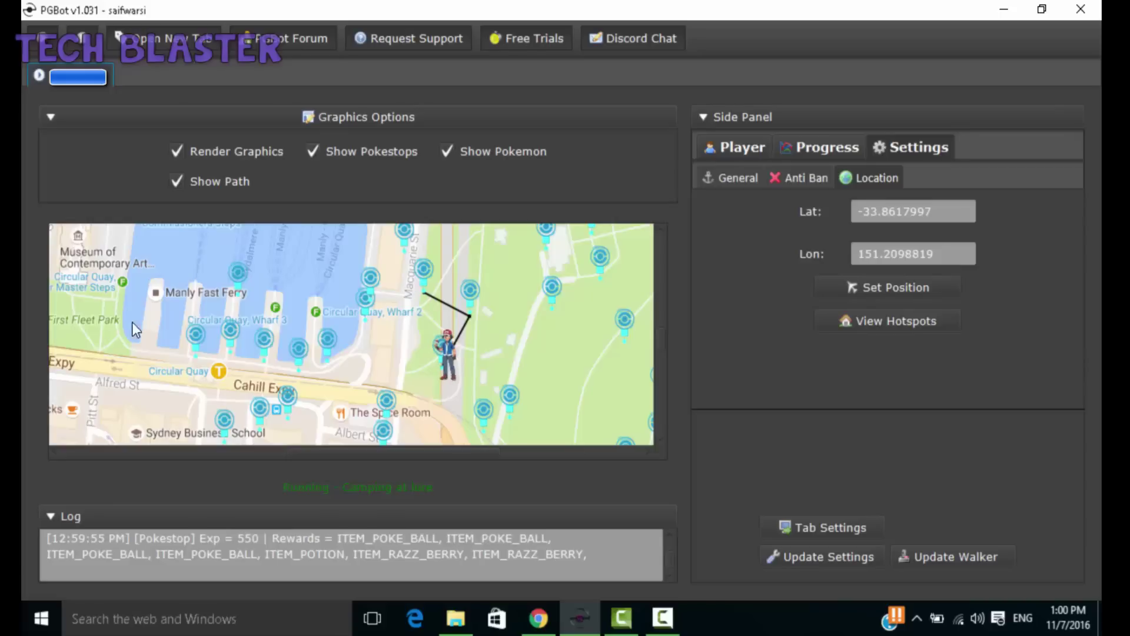
Step: Hide and restore the Graphics Options and Log panels, then view the Progress statistics
{"action": "left_click", "coordinate": [370, 160]}
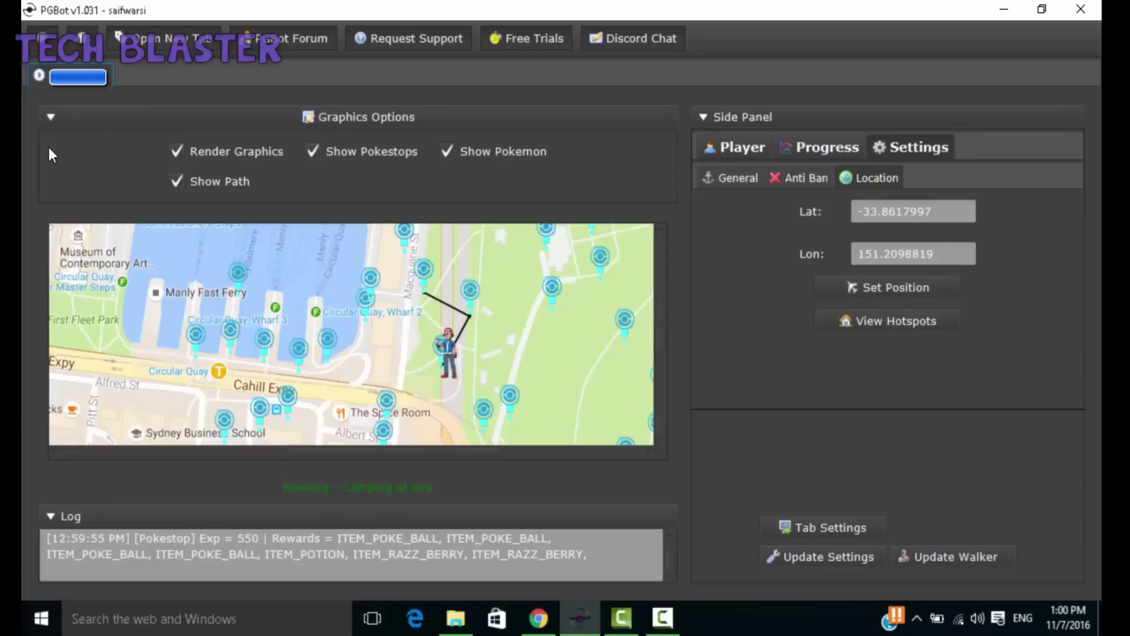
{"action": "left_click", "coordinate": [46, 117]}
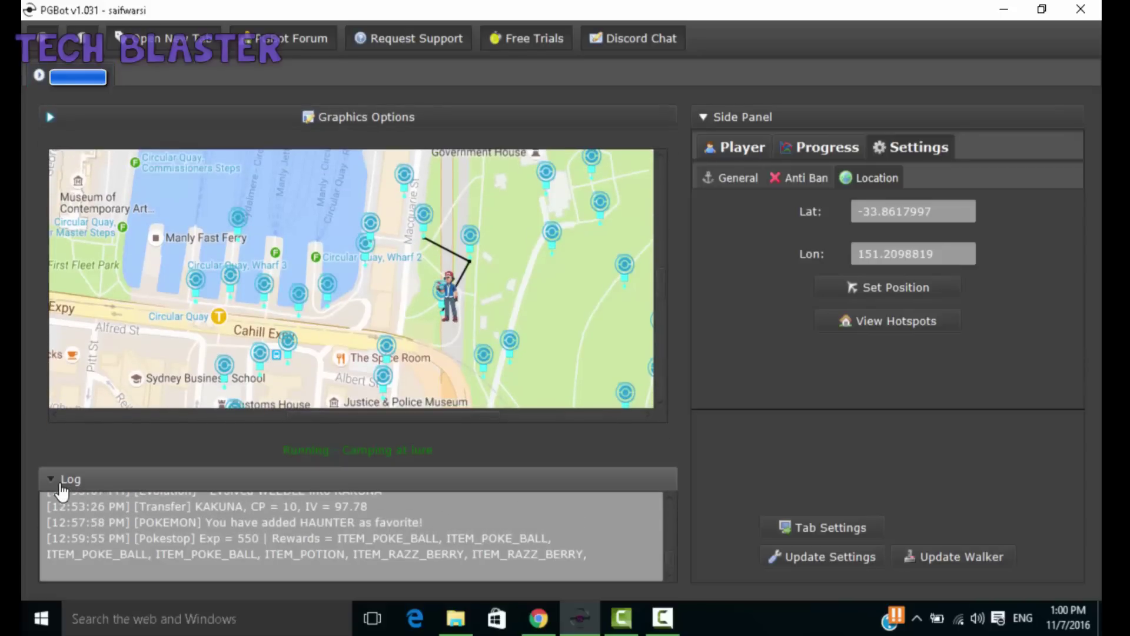
{"action": "left_click", "coordinate": [52, 480]}
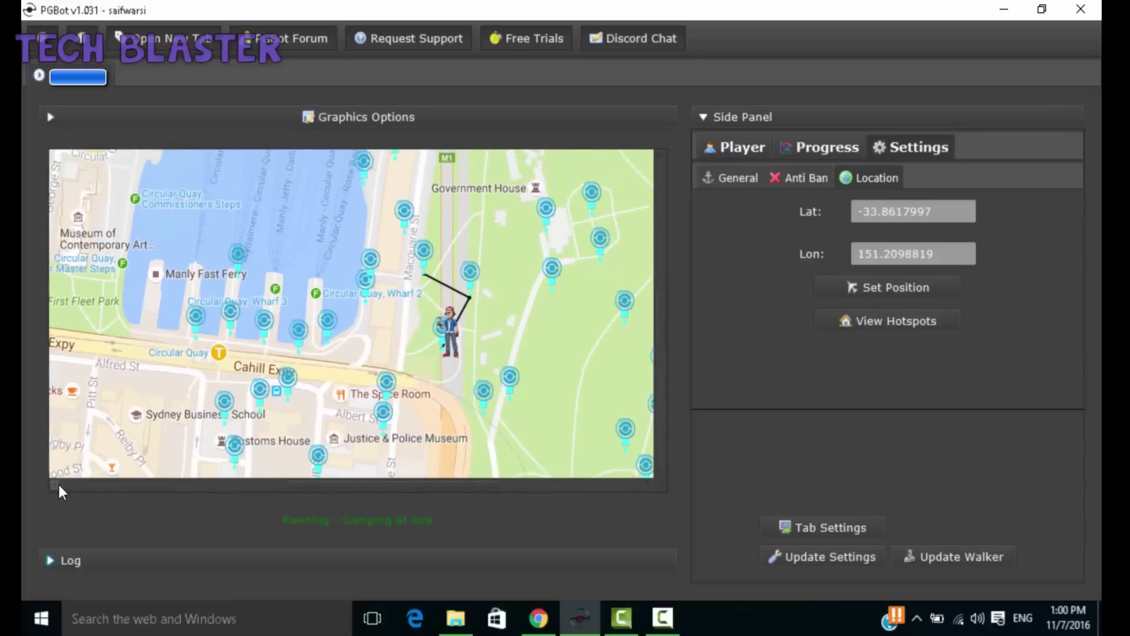
{"action": "left_click", "coordinate": [52, 562]}
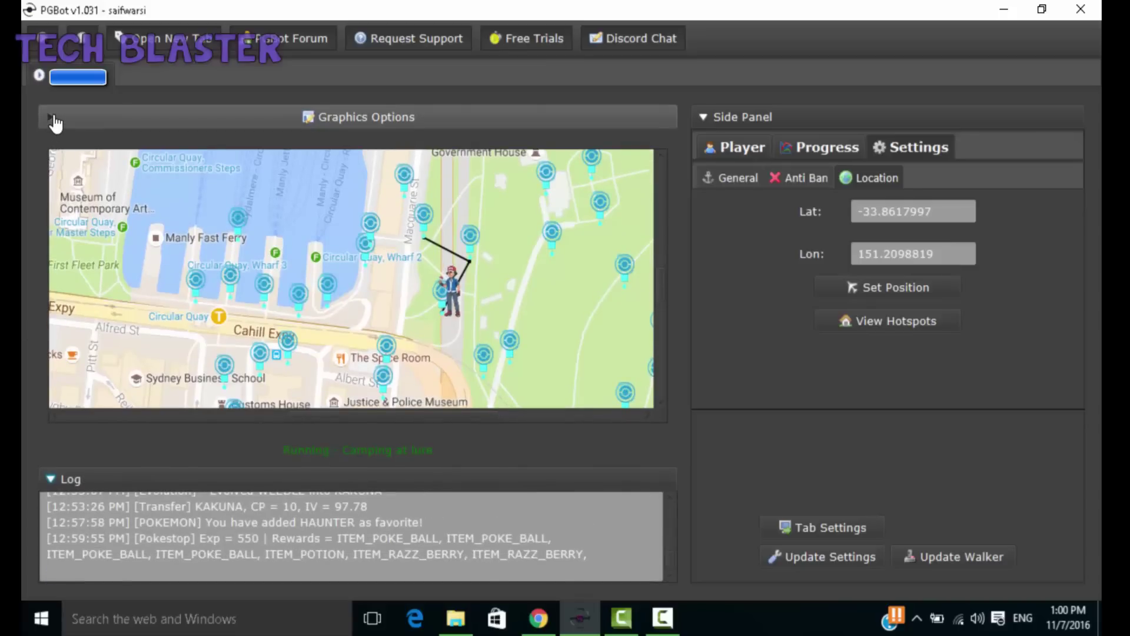
{"action": "left_click", "coordinate": [56, 122]}
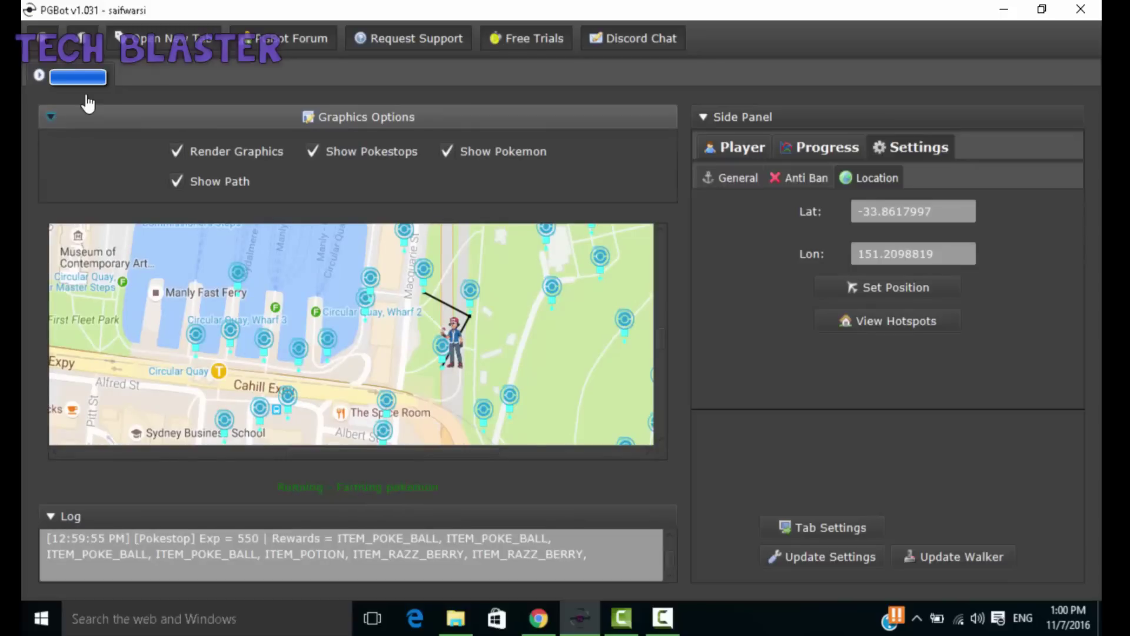
{"action": "left_click", "coordinate": [802, 153]}
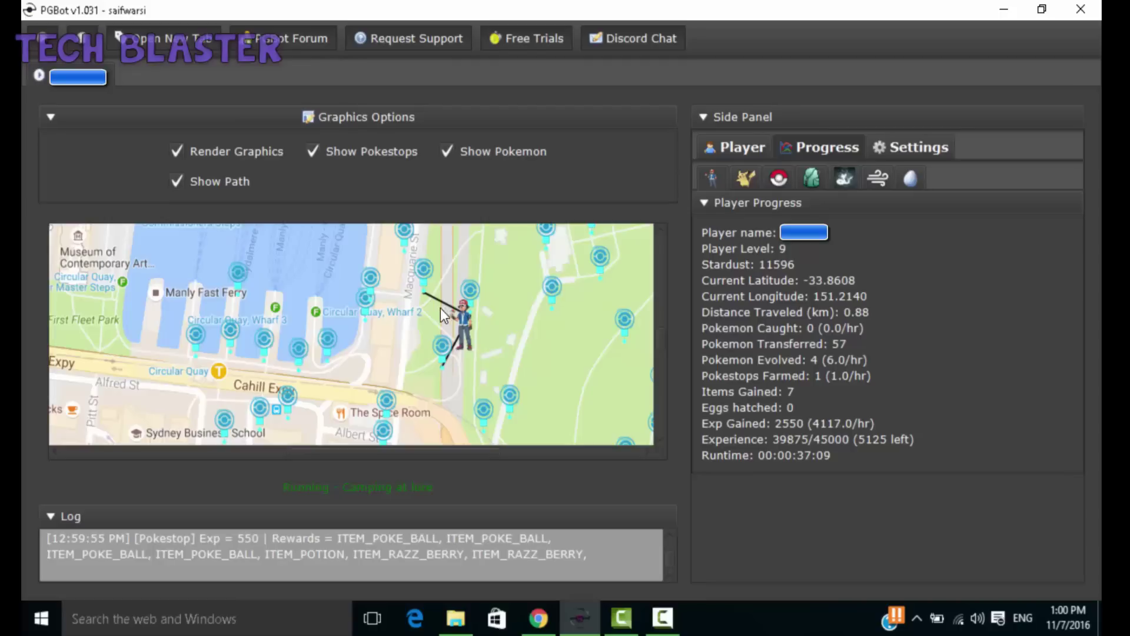
Step: Add a waypoint on the map next to the player and minimize the bot window
{"action": "right_click", "coordinate": [401, 252]}
{"action": "left_click", "coordinate": [406, 266]}
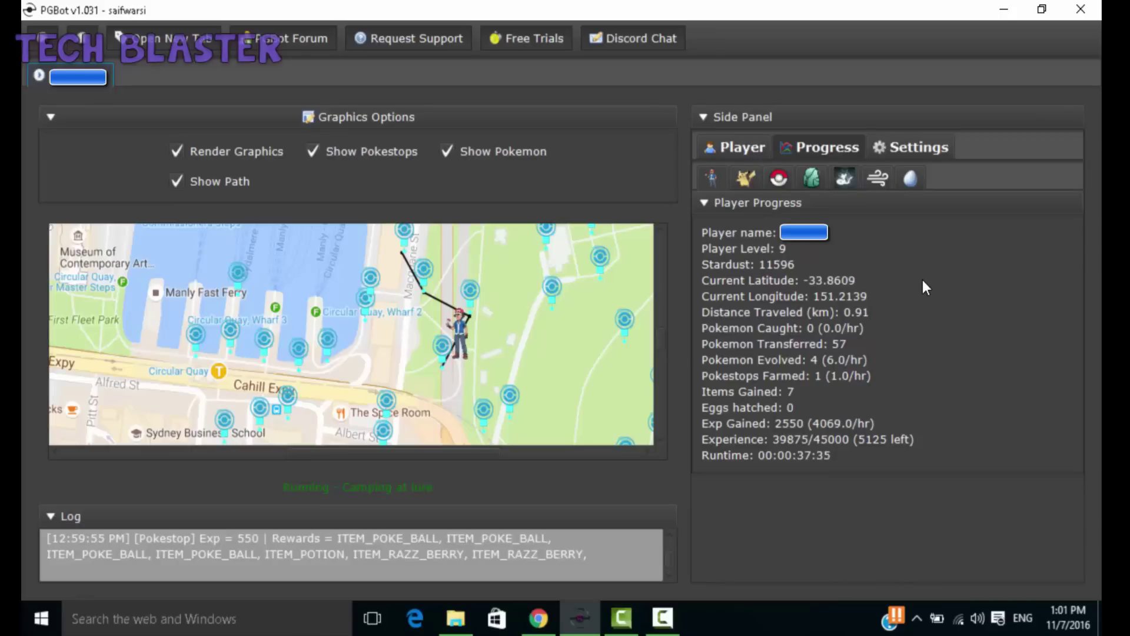
{"action": "left_click", "coordinate": [1006, 11]}
Step: On the PGBot Forum Download PGBot page, start the 1.031 EXE download and cancel it
{"action": "left_click", "coordinate": [539, 618]}
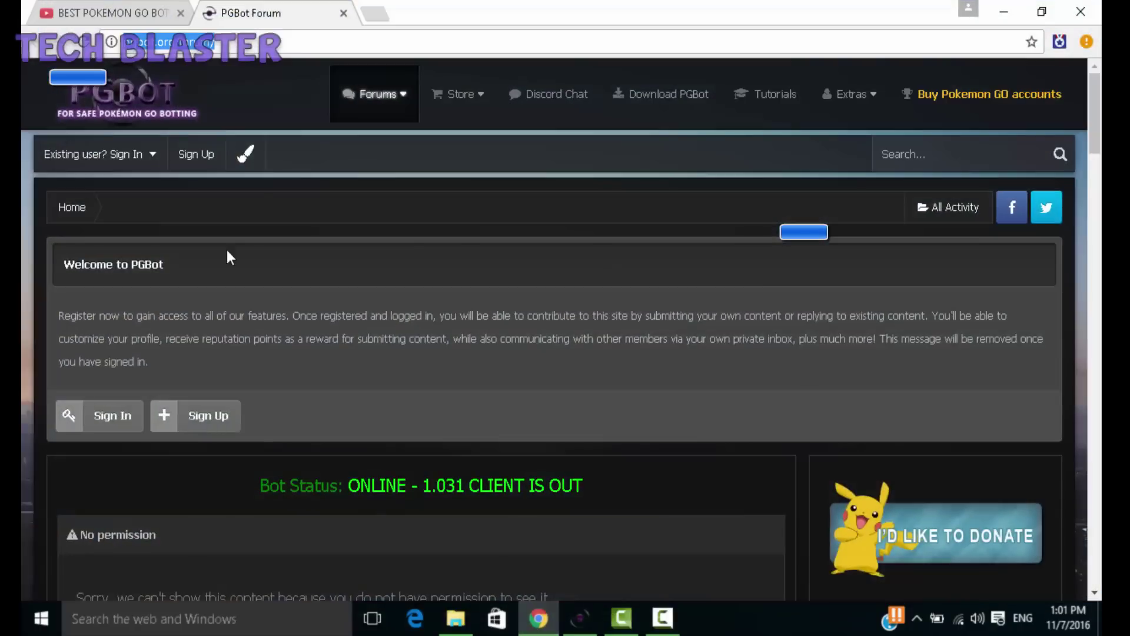
{"action": "left_click", "coordinate": [684, 98]}
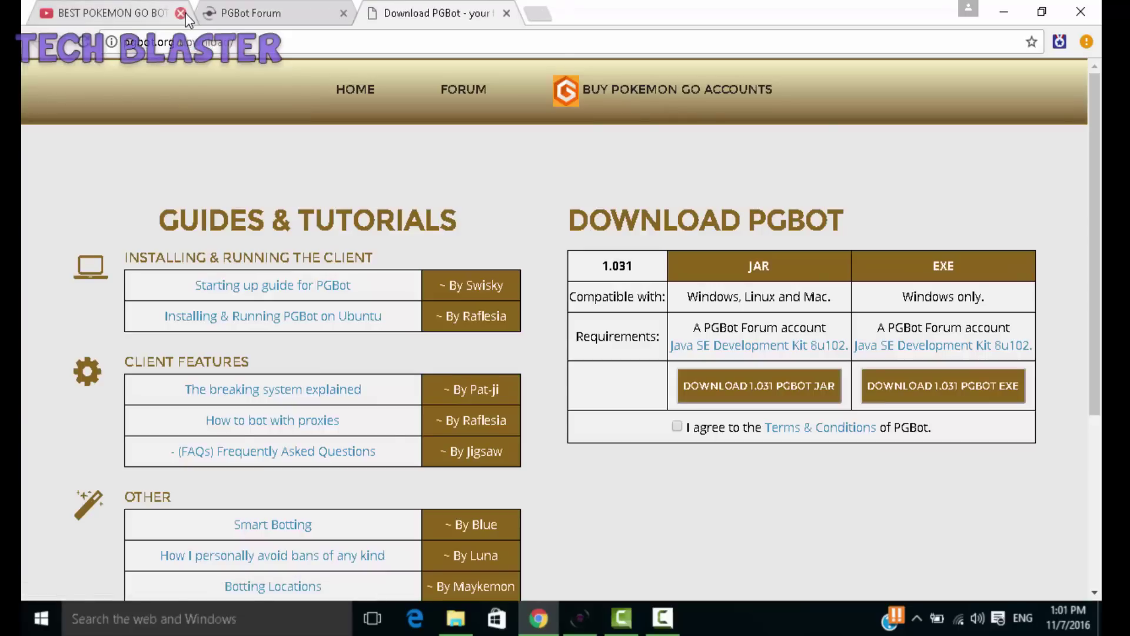
{"action": "left_click", "coordinate": [181, 13]}
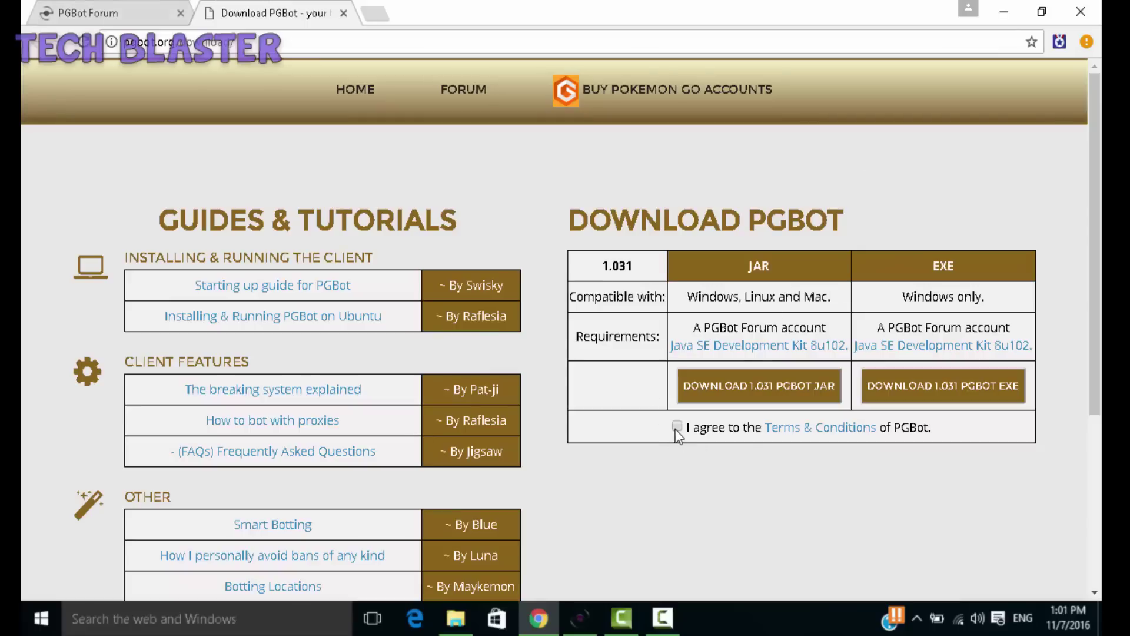
{"action": "left_click", "coordinate": [979, 386]}
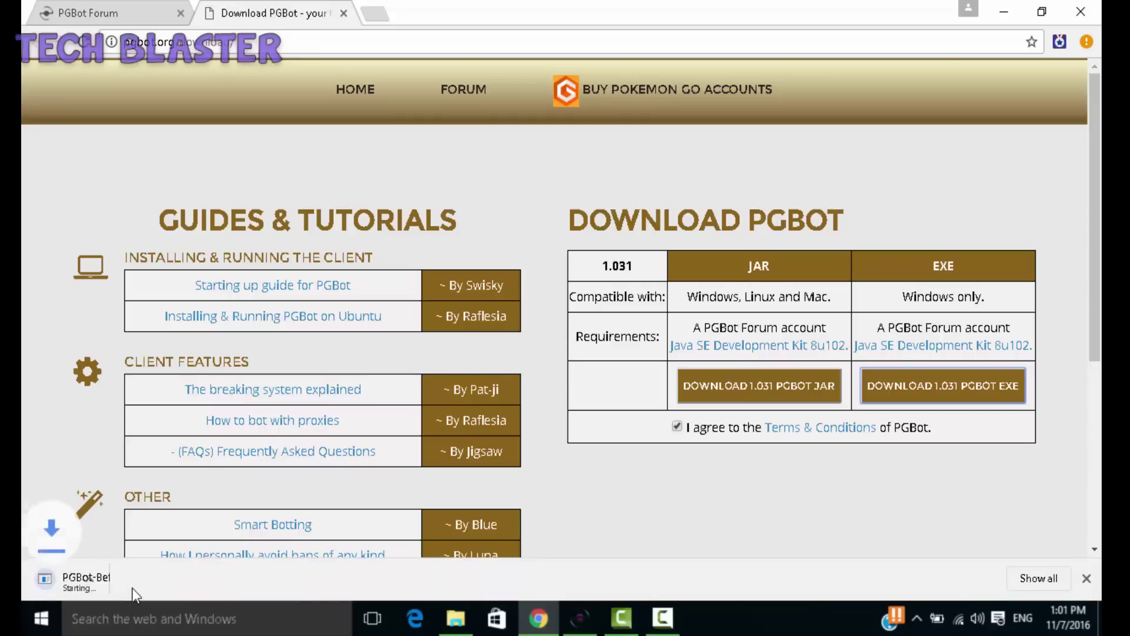
{"action": "right_click", "coordinate": [108, 581]}
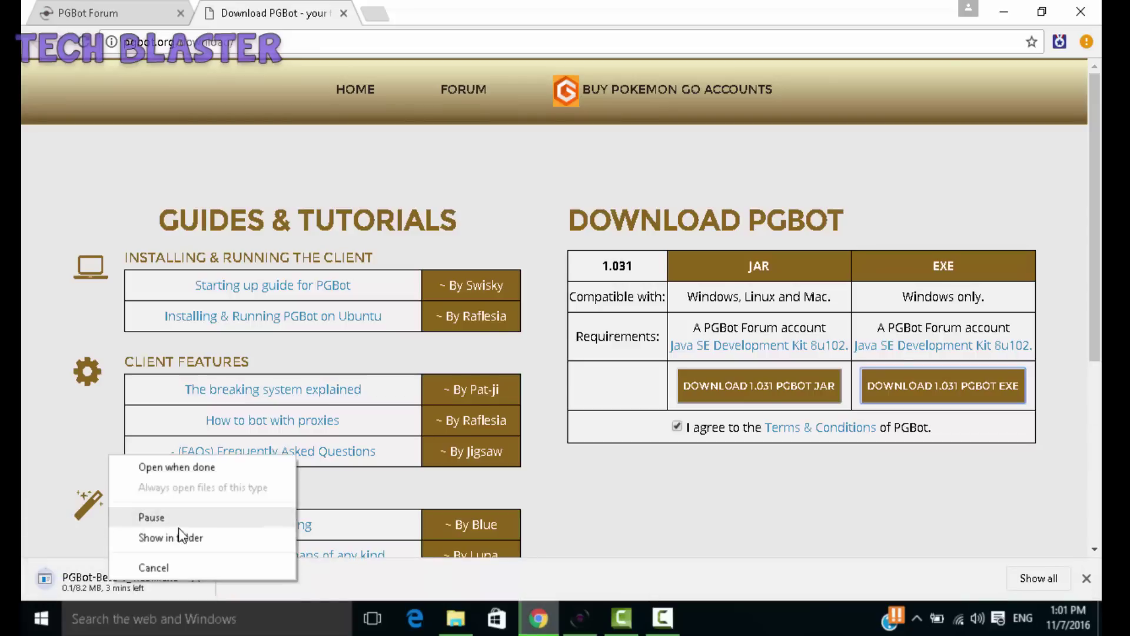
{"action": "left_click", "coordinate": [171, 566]}
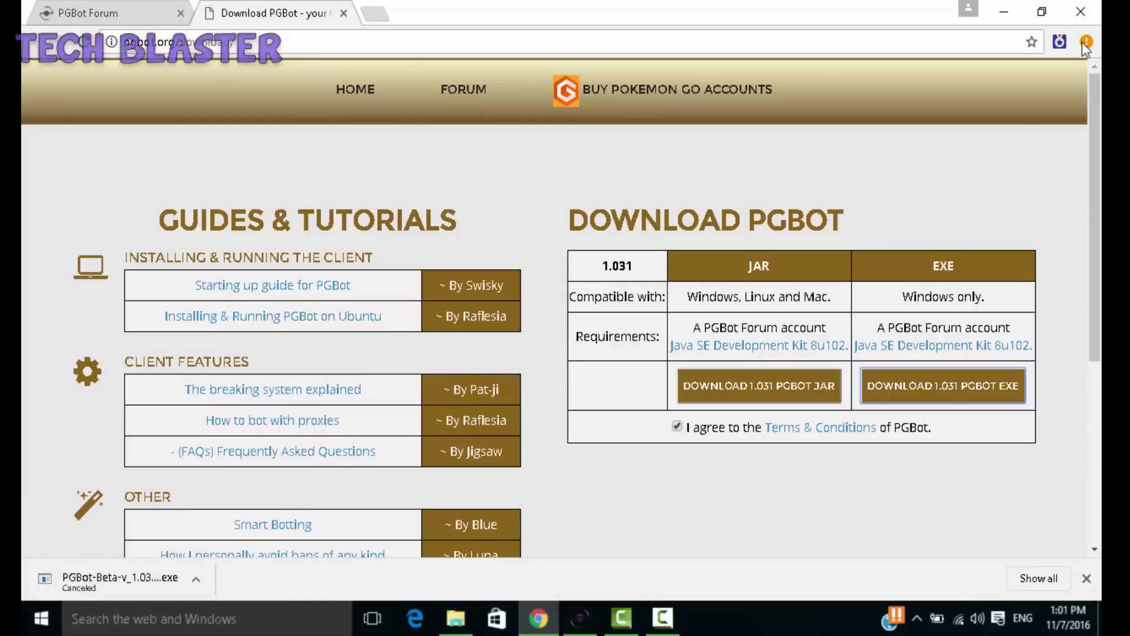
Step: Minimize the browser and locate PGBot-Beta-v_1.031 in the Downloads folder
{"action": "left_click", "coordinate": [1011, 3]}
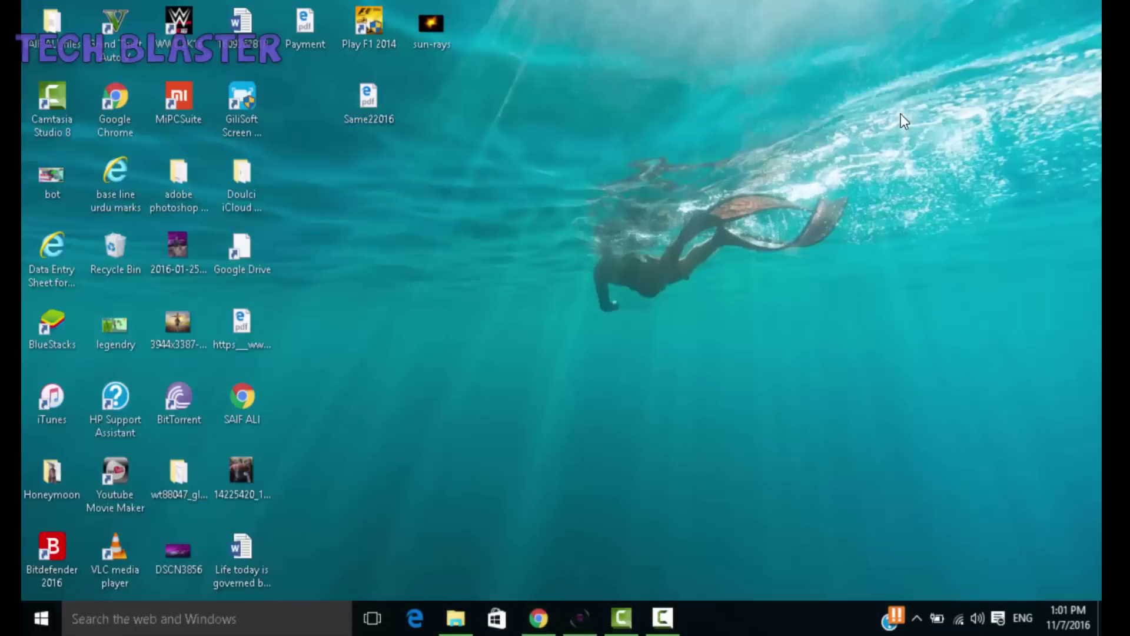
{"action": "left_click", "coordinate": [458, 618]}
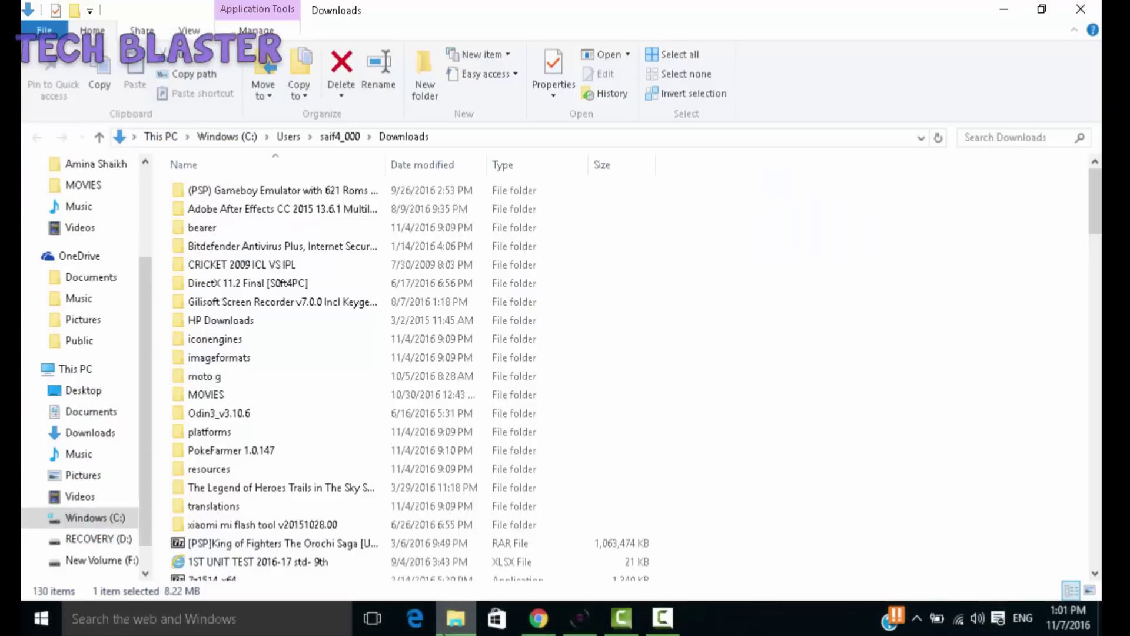
{"action": "left_click_drag", "start_coordinate": [1098, 216], "coordinate": [1098, 298]}
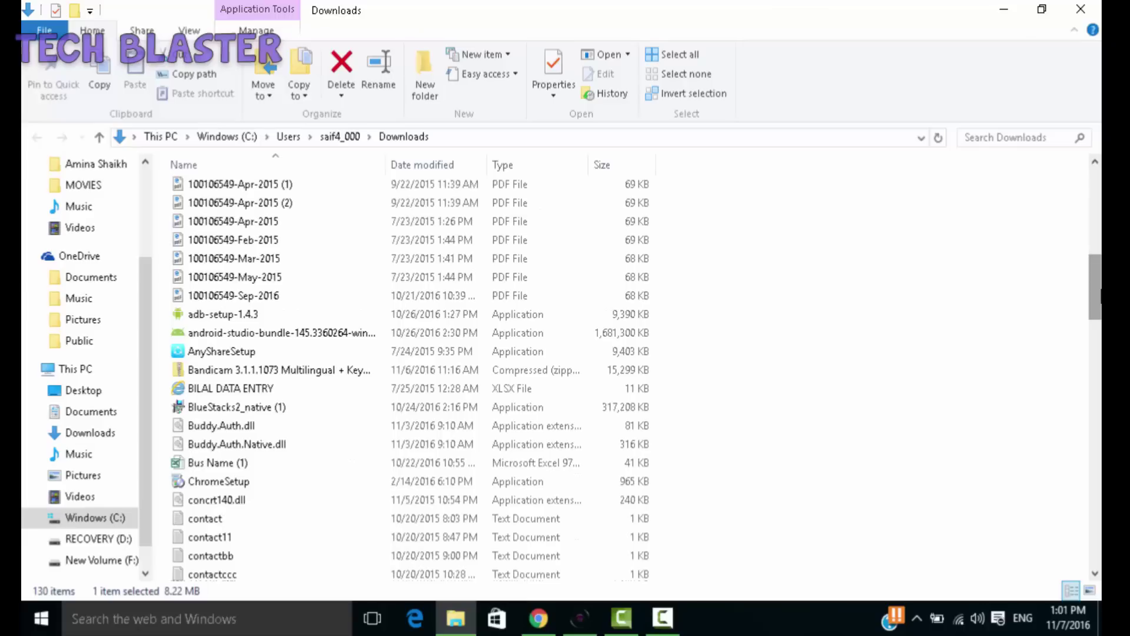
{"action": "type", "text": "poke"}
{"action": "key", "text": "Down"}
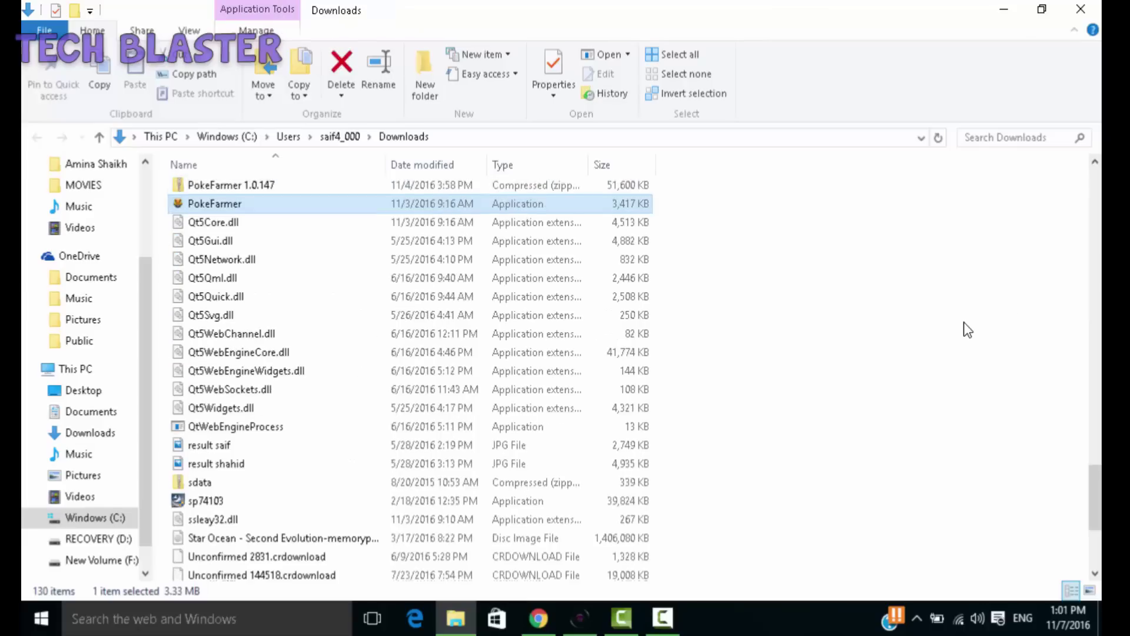
{"action": "key", "text": "p"}
{"action": "key", "text": "p"}
{"action": "key", "text": "p"}
{"action": "key", "text": "p"}
{"action": "key", "text": "p"}
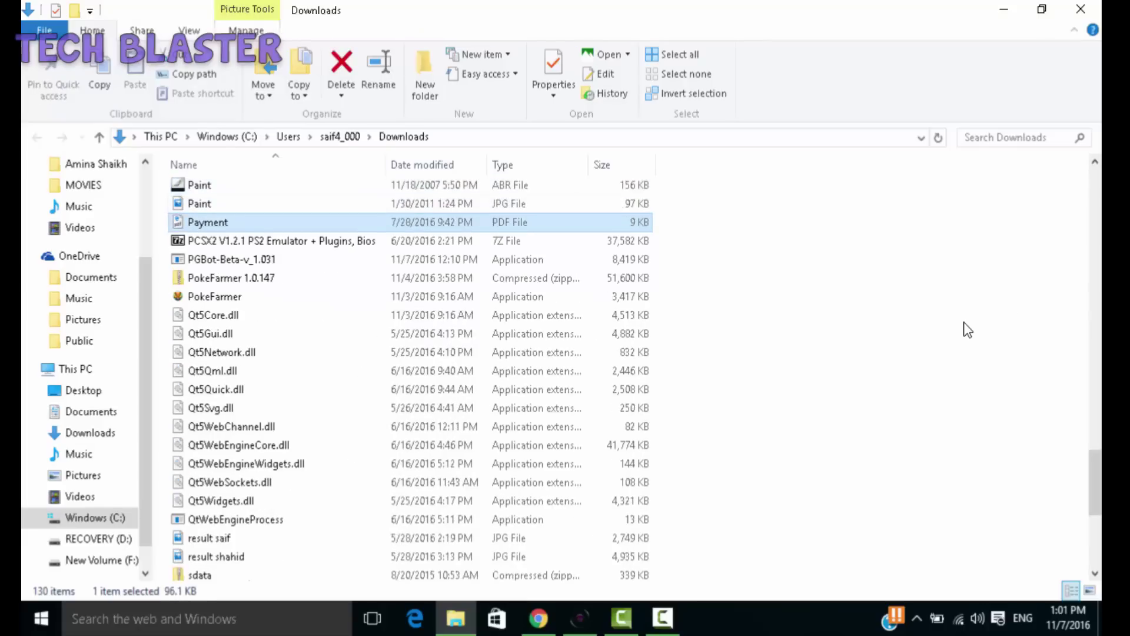
{"action": "key", "text": "p"}
{"action": "key", "text": "p"}
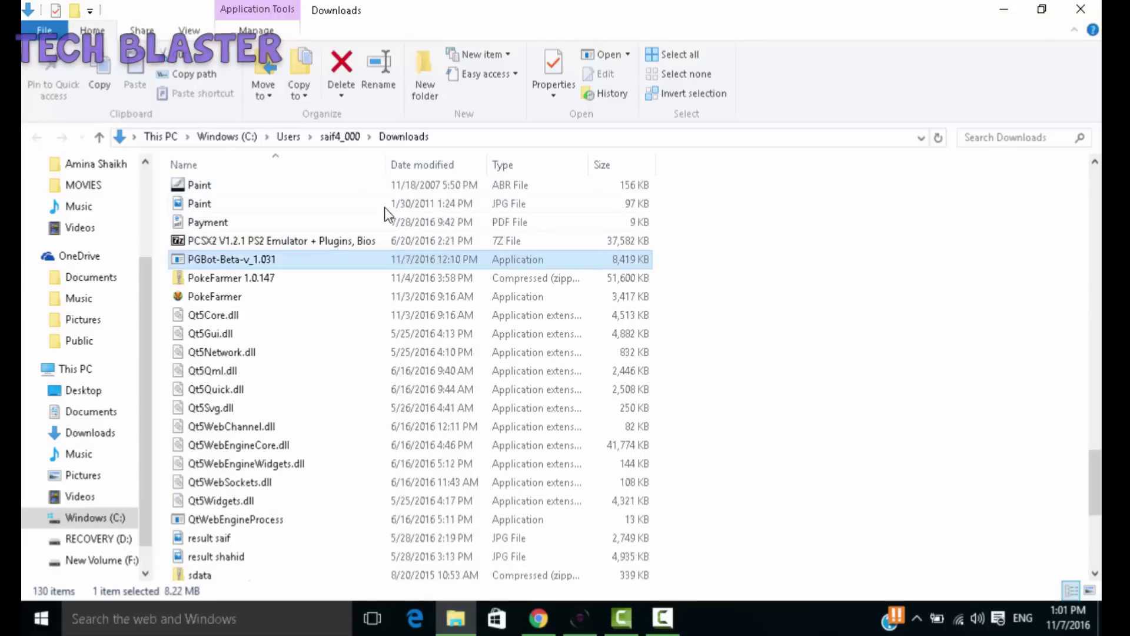
Step: Run PGBot-Beta-v_1.031 as administrator and close the Downloads window
{"action": "right_click", "coordinate": [316, 260]}
{"action": "left_click", "coordinate": [381, 226]}
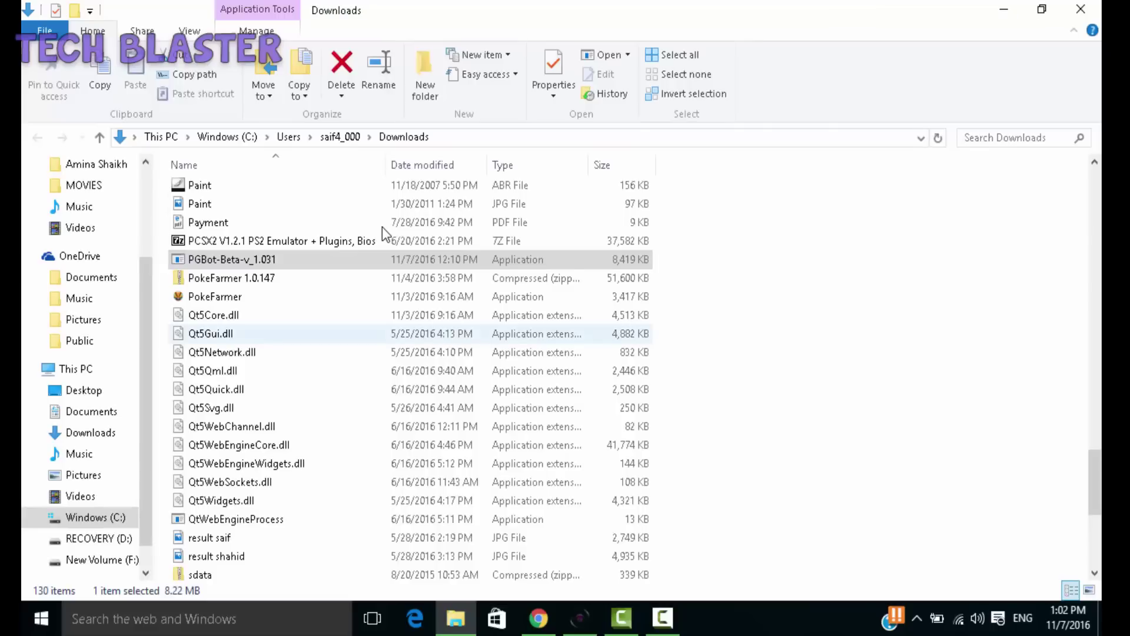
{"action": "left_click", "coordinate": [1089, 9]}
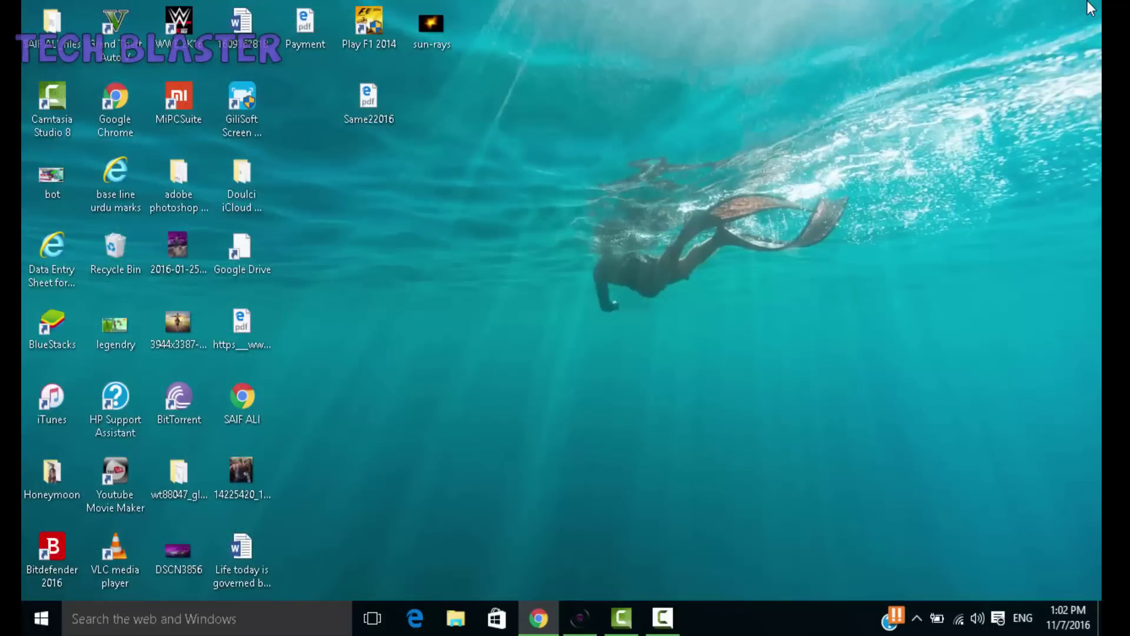
Step: Dismiss the 'already running' PGBot error and bring the running bot window back, opening a new tab
{"action": "left_click", "coordinate": [542, 617]}
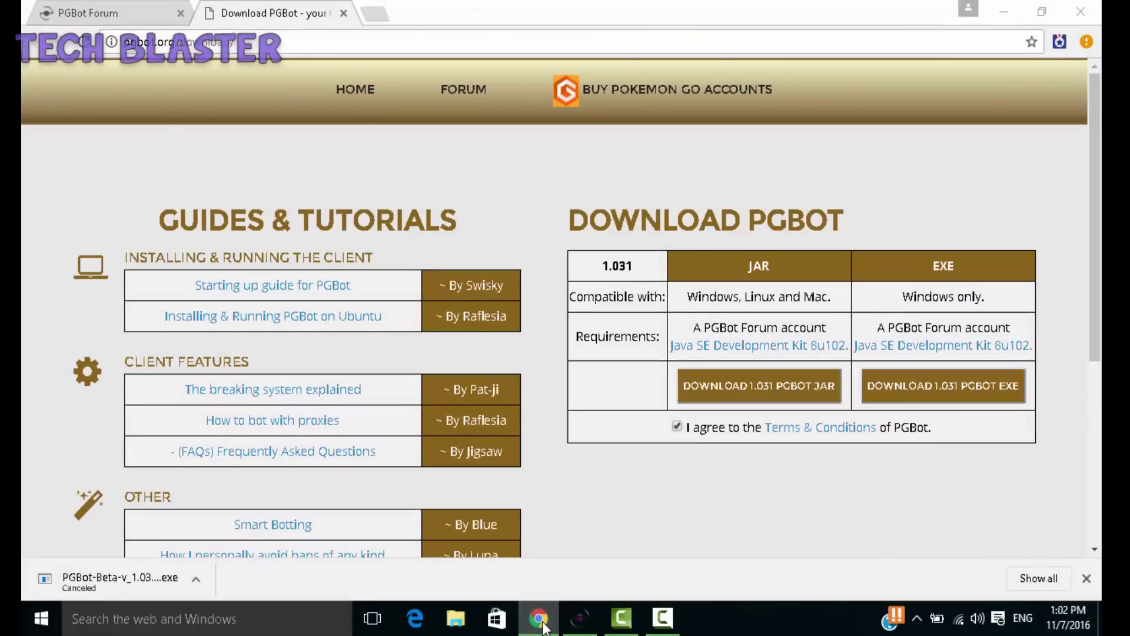
{"action": "left_click", "coordinate": [539, 618]}
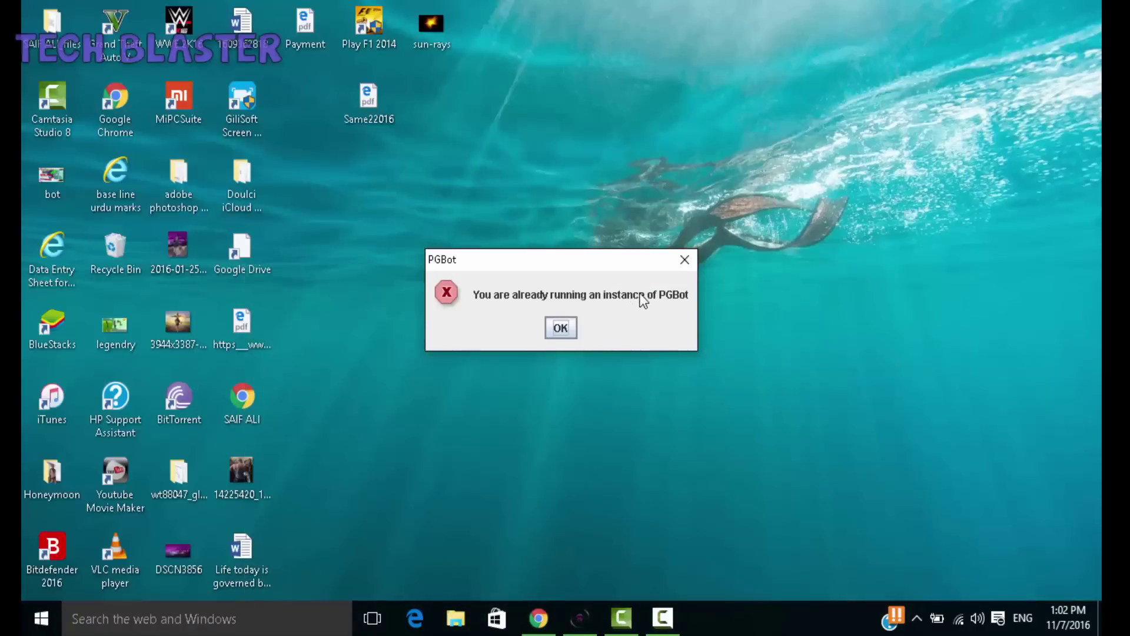
{"action": "left_click", "coordinate": [560, 328]}
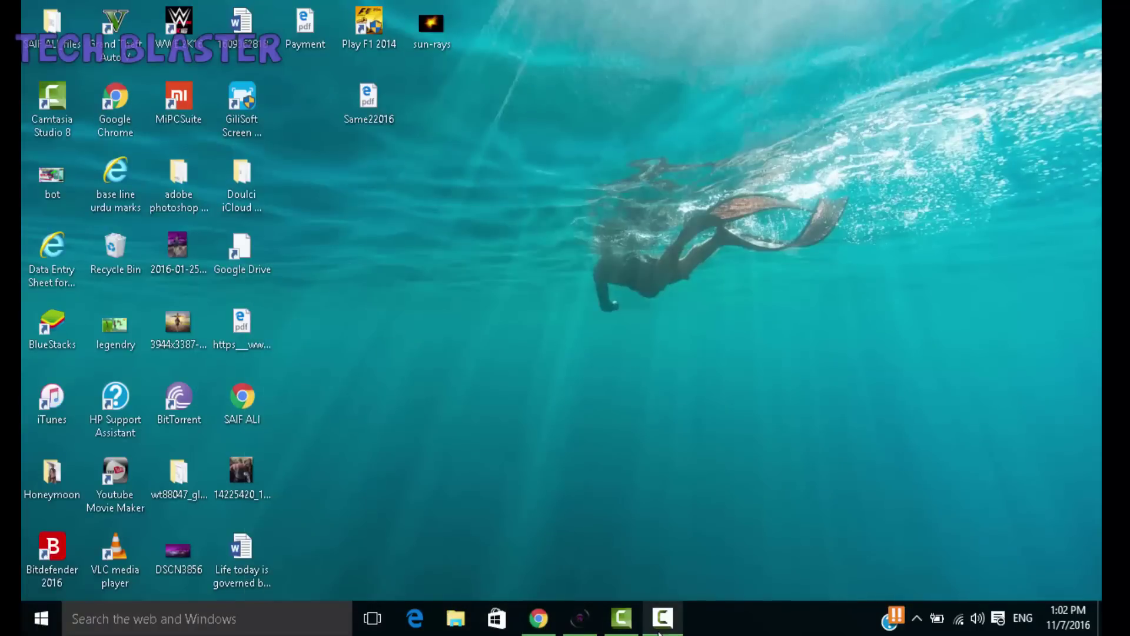
{"action": "left_click", "coordinate": [596, 627]}
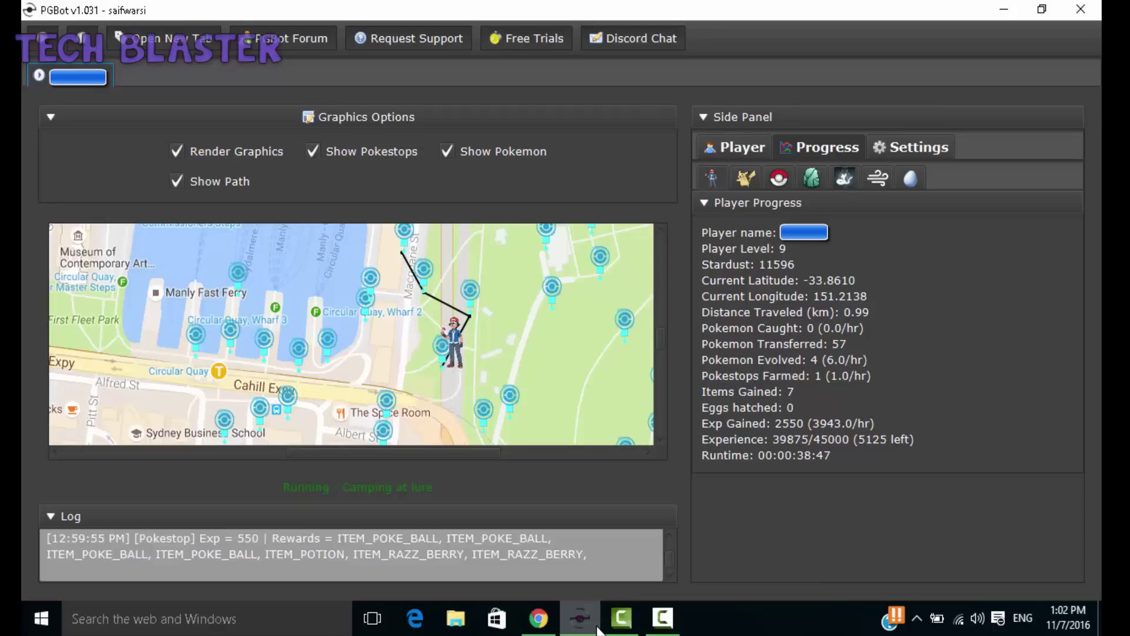
{"action": "left_click", "coordinate": [666, 629]}
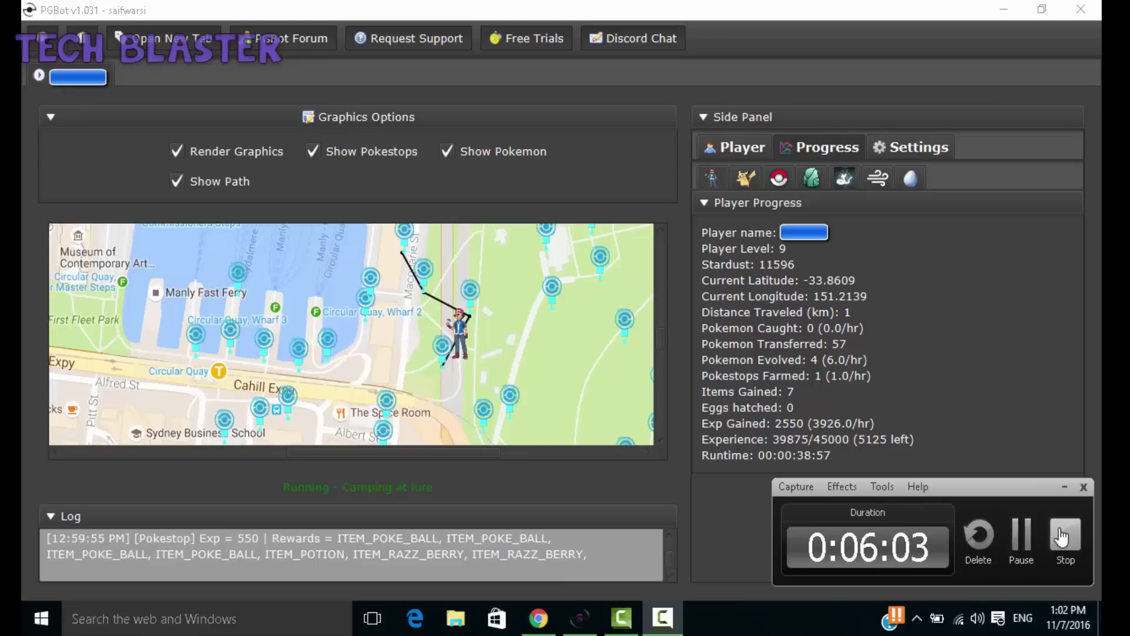
{"action": "left_click", "coordinate": [1064, 486]}
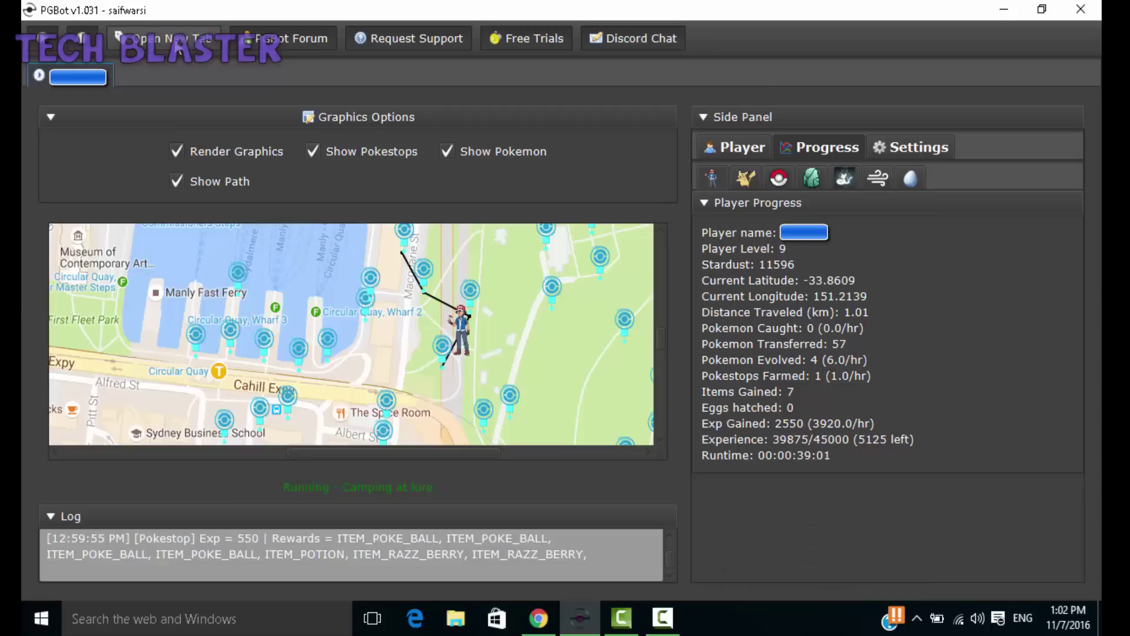
Step: Open an extra bot tab's login page, then close that tab again
{"action": "left_click", "coordinate": [176, 42]}
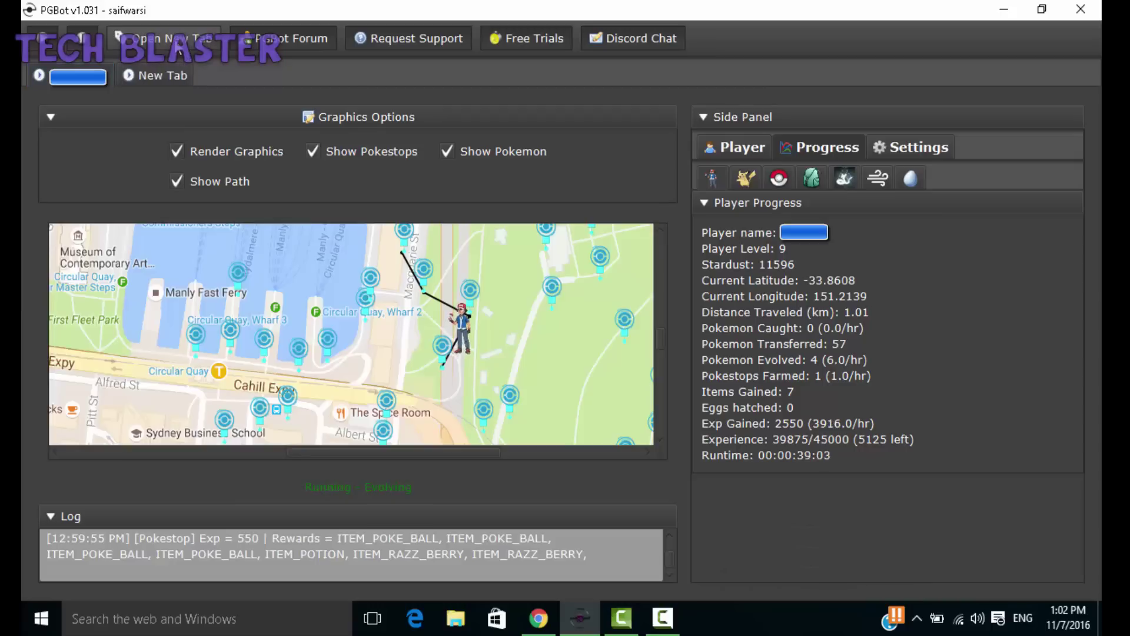
{"action": "left_click", "coordinate": [157, 75]}
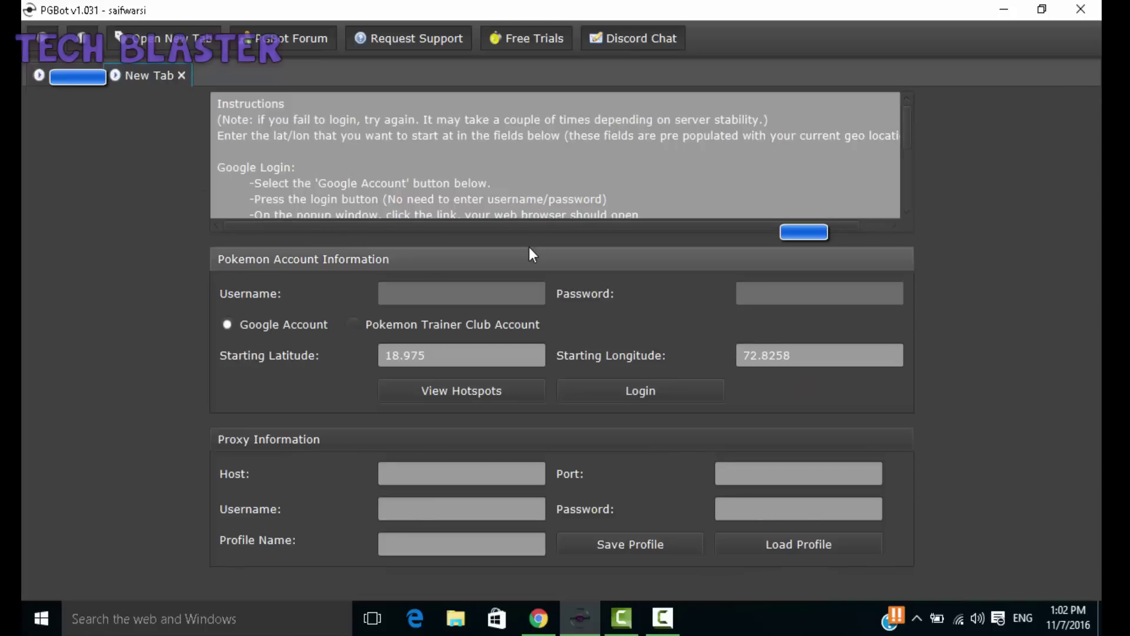
{"action": "left_click", "coordinate": [466, 291]}
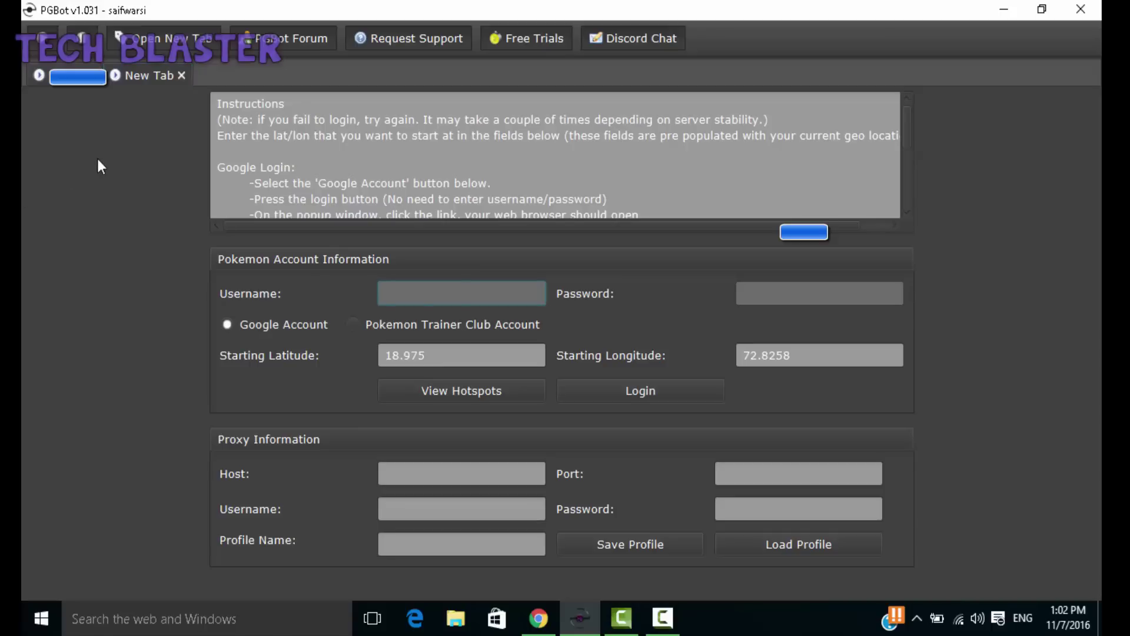
{"action": "left_click", "coordinate": [180, 74]}
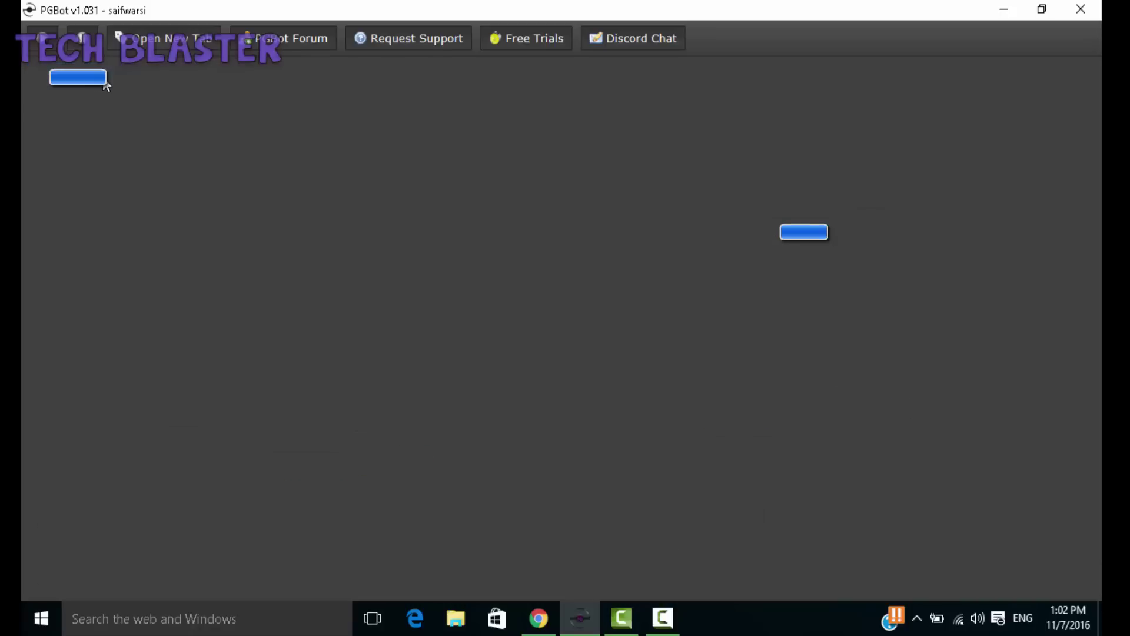
Step: In a fresh login tab, paste the account username, enter the password, and keep Google Account selected
{"action": "left_click", "coordinate": [186, 40]}
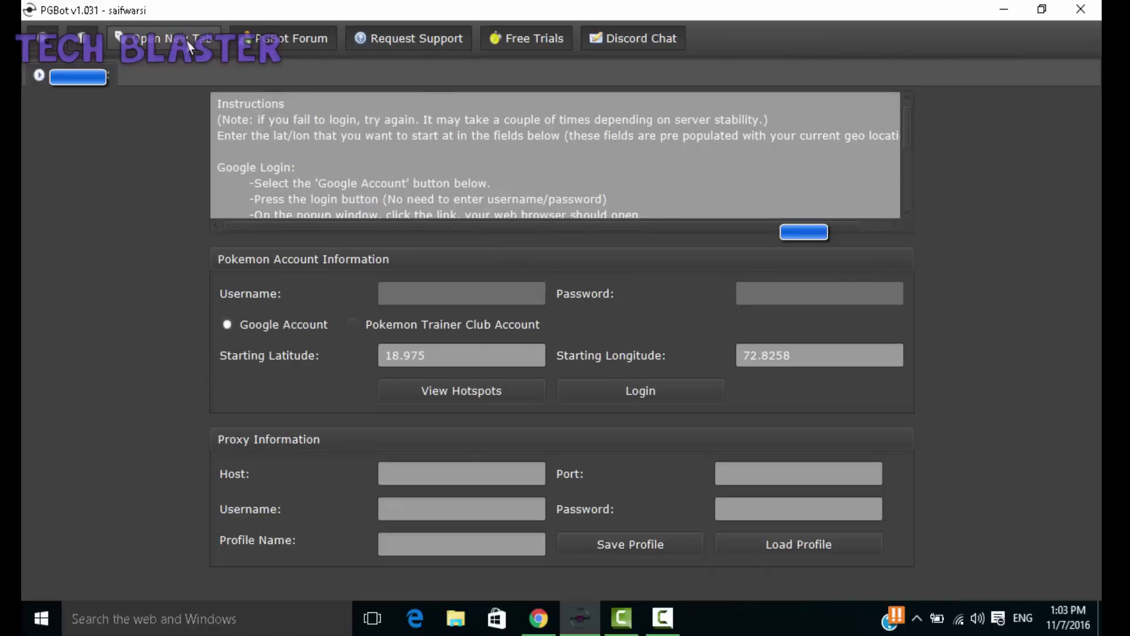
{"action": "left_click", "coordinate": [467, 293]}
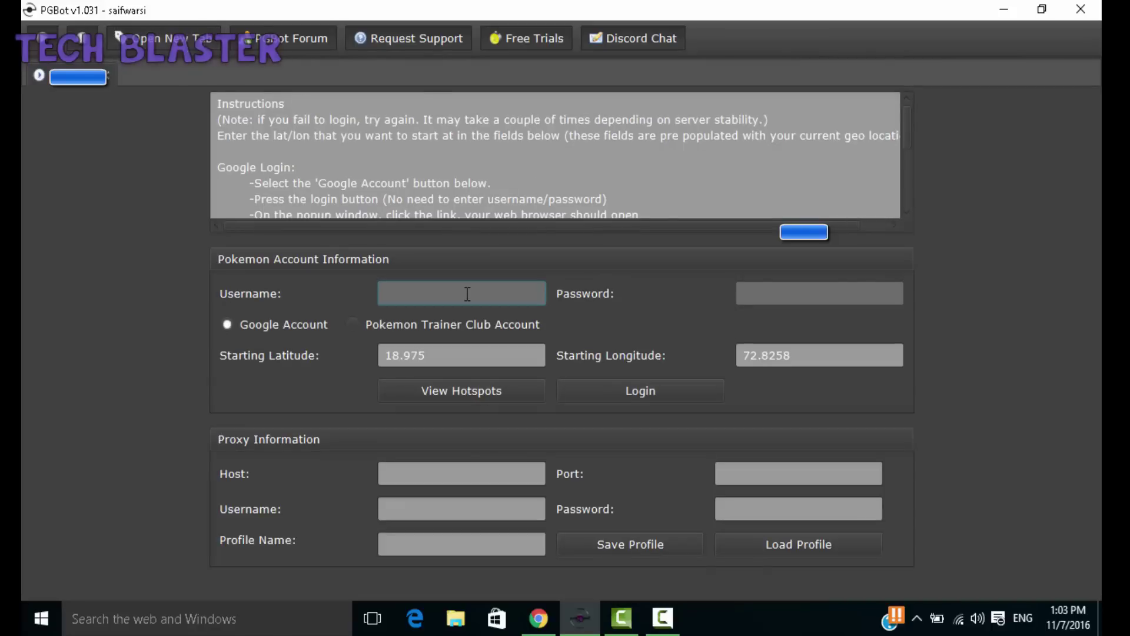
{"action": "key", "text": "ctrl+v"}
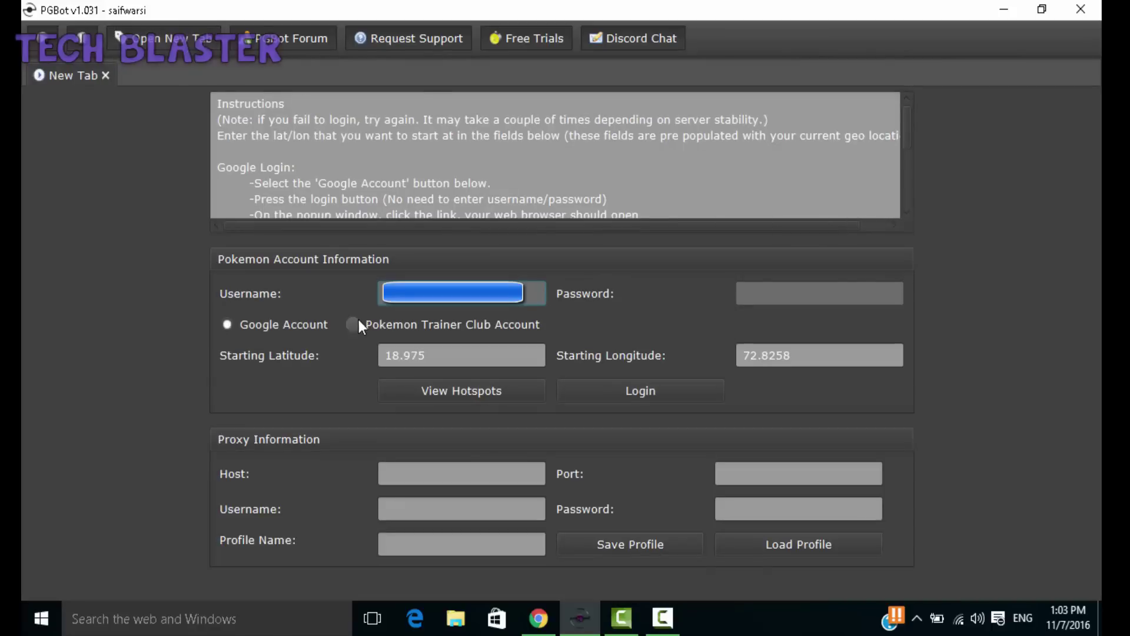
{"action": "left_click", "coordinate": [354, 323]}
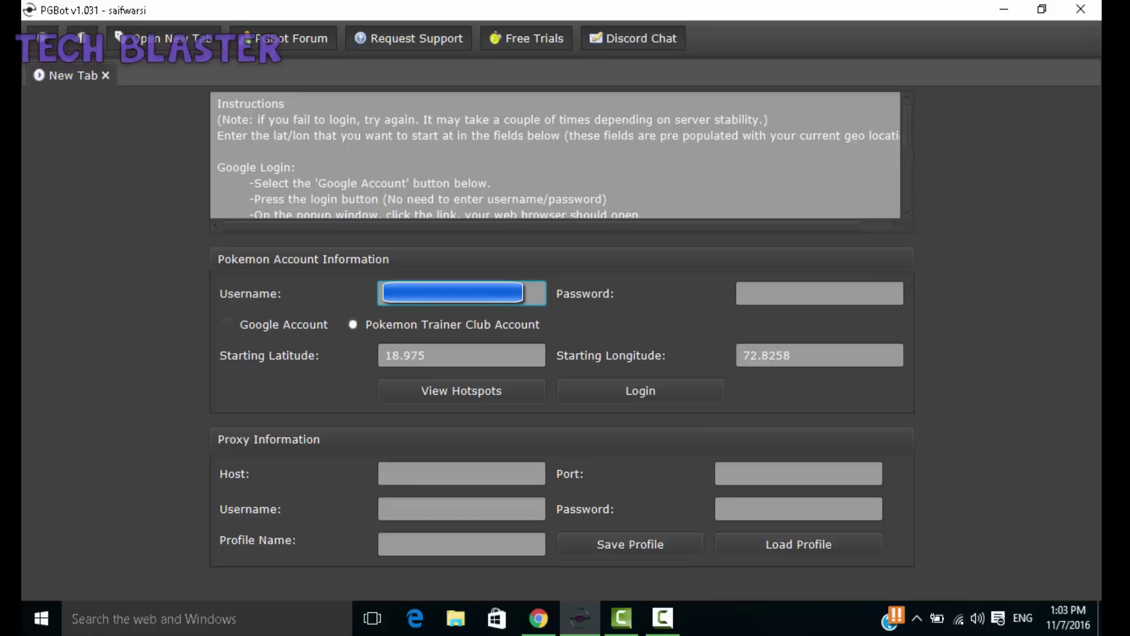
{"action": "left_click", "coordinate": [756, 296]}
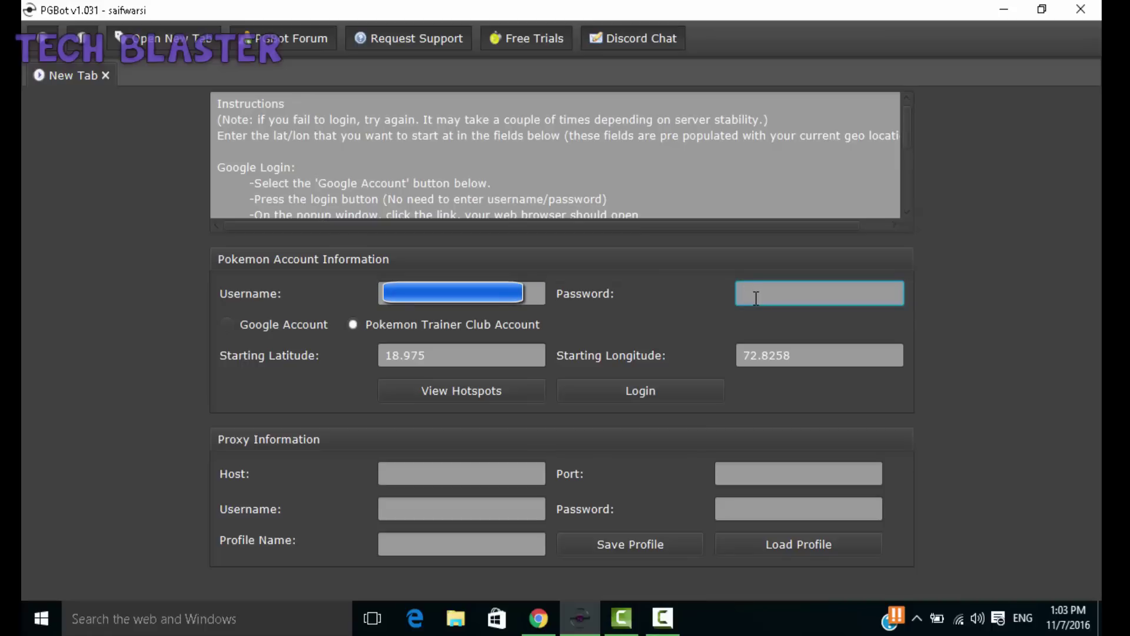
{"action": "type", "text": "•"}
{"action": "type", "text": "*******"}
{"action": "left_click", "coordinate": [222, 324]}
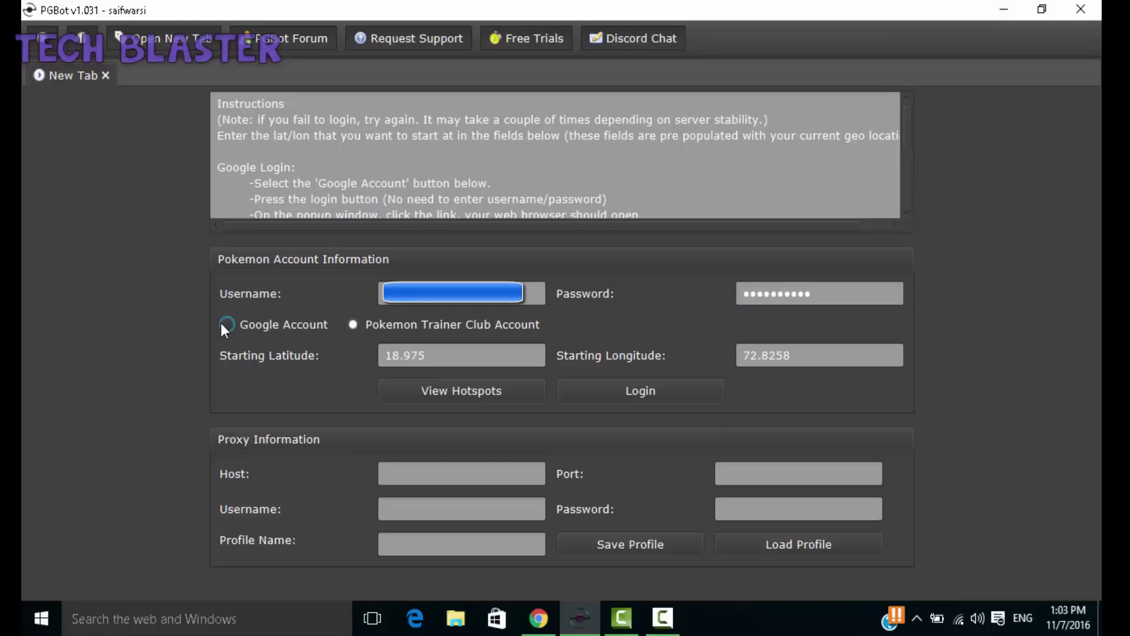
Step: Minimize PGBot, bring Chrome back up, and open a new browser tab
{"action": "left_click", "coordinate": [994, 9]}
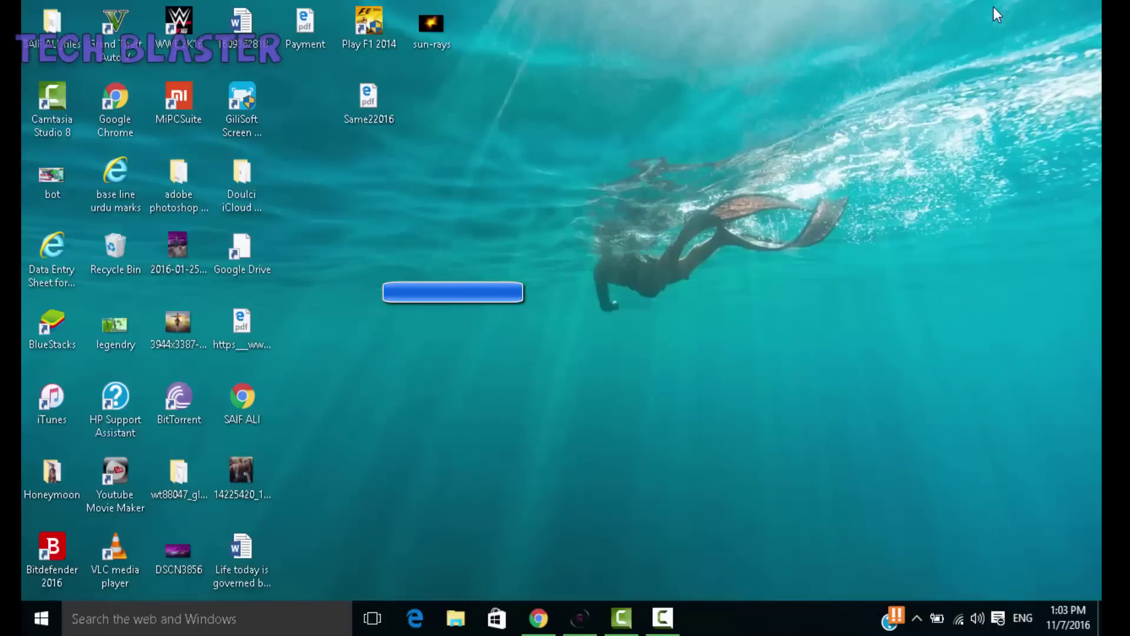
{"action": "left_click", "coordinate": [538, 618]}
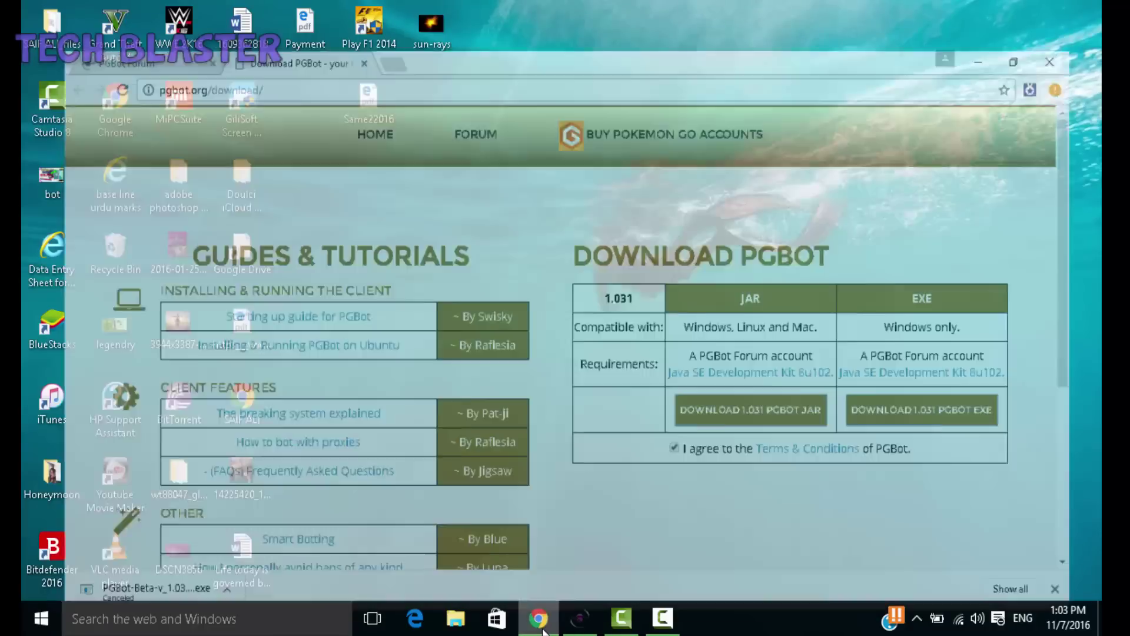
{"action": "left_click", "coordinate": [374, 13]}
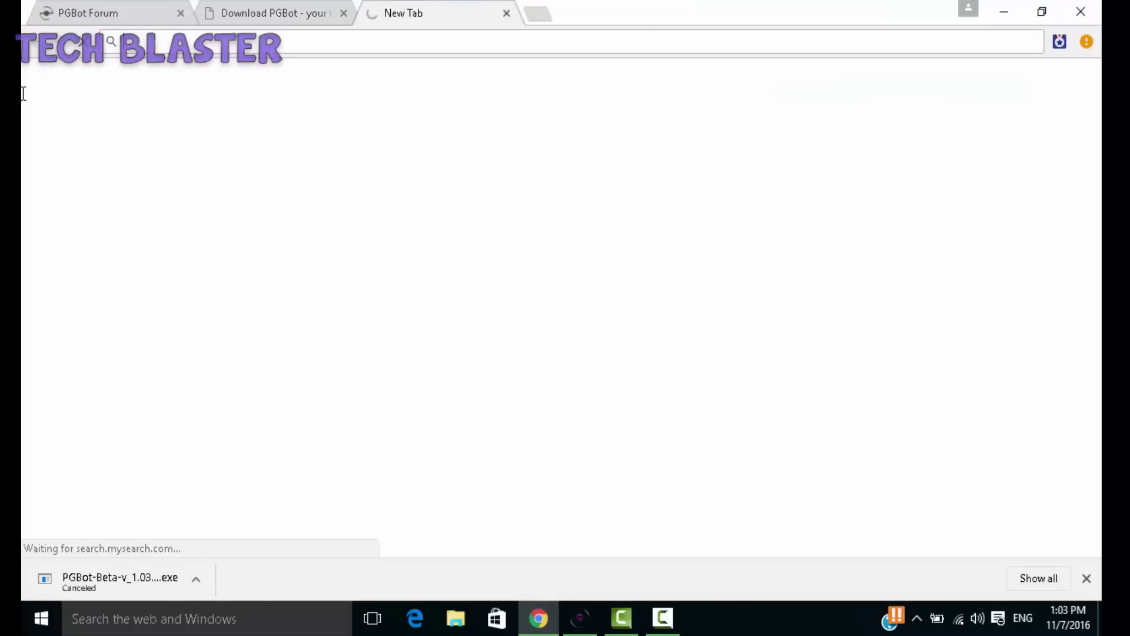
Step: Go to google.co.in, search 'google maps', and open the Google Maps result
{"action": "type", "text": "google.co"}
{"action": "key", "text": "BackSpace"}
{"action": "key", "text": "BackSpace"}
{"action": "key", "text": "BackSpace"}
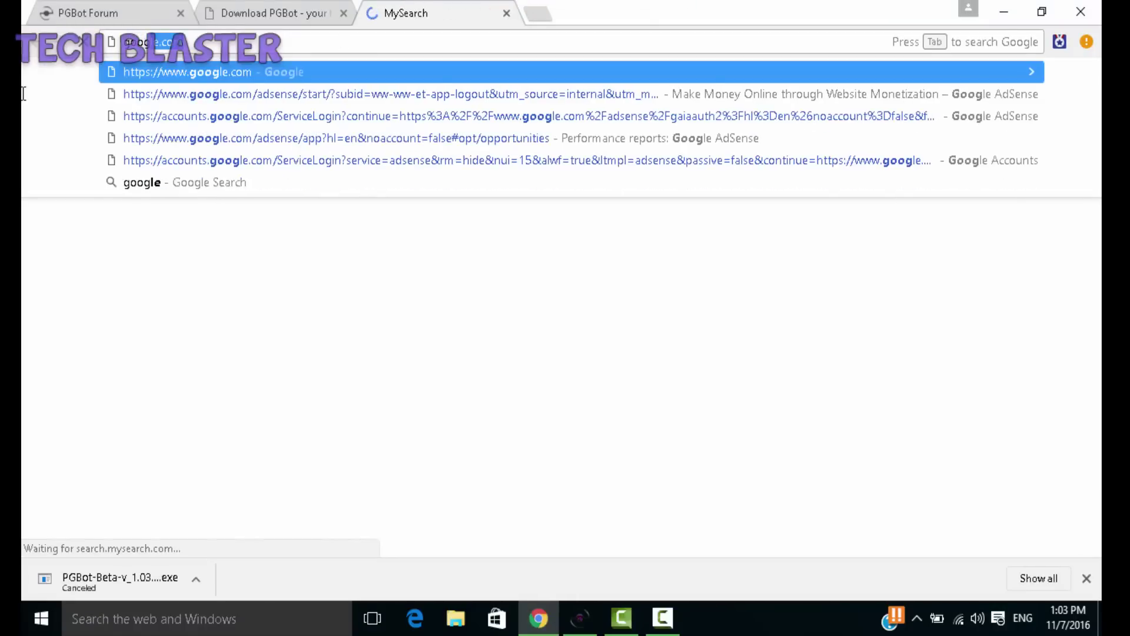
{"action": "type", "text": ".co.in"}
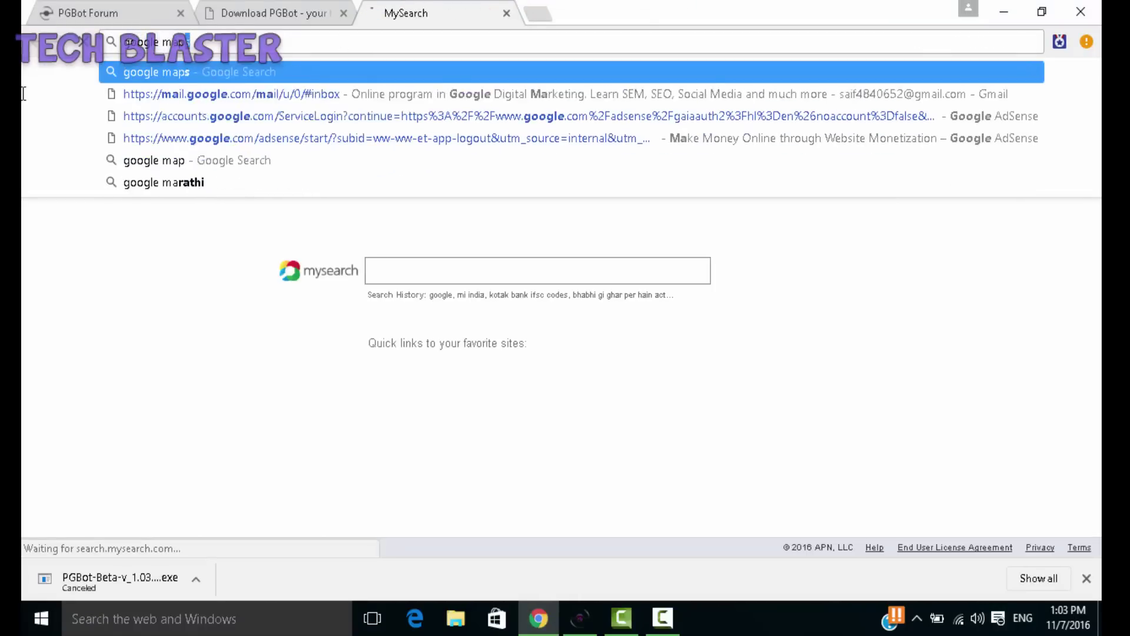
{"action": "key", "text": "Return"}
{"action": "type", "text": "google maps"}
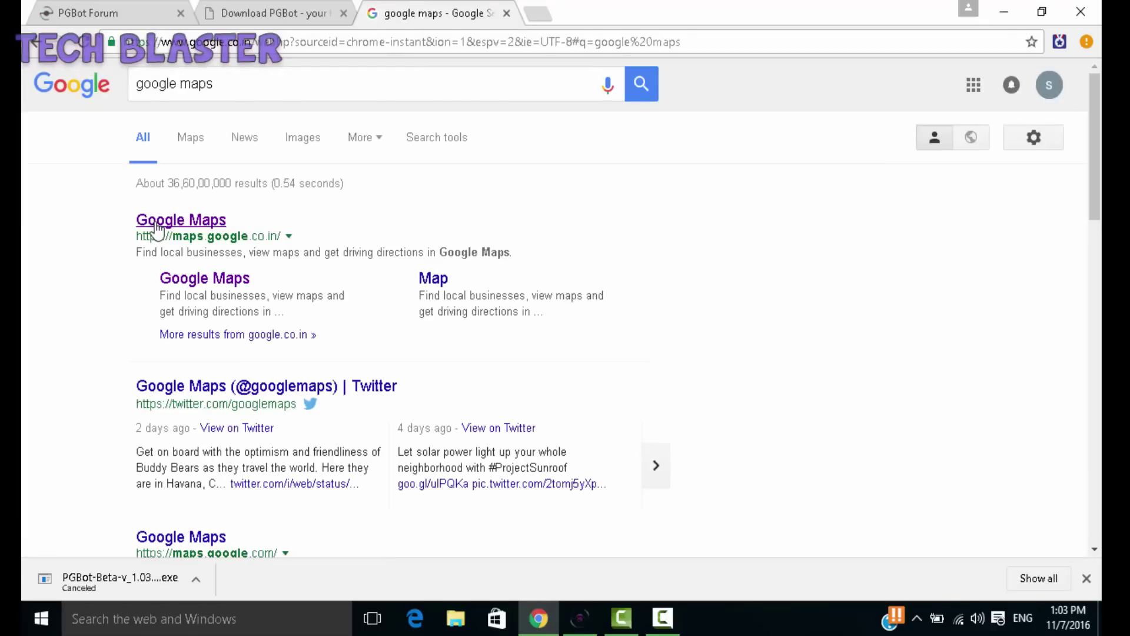
{"action": "left_click", "coordinate": [156, 222]}
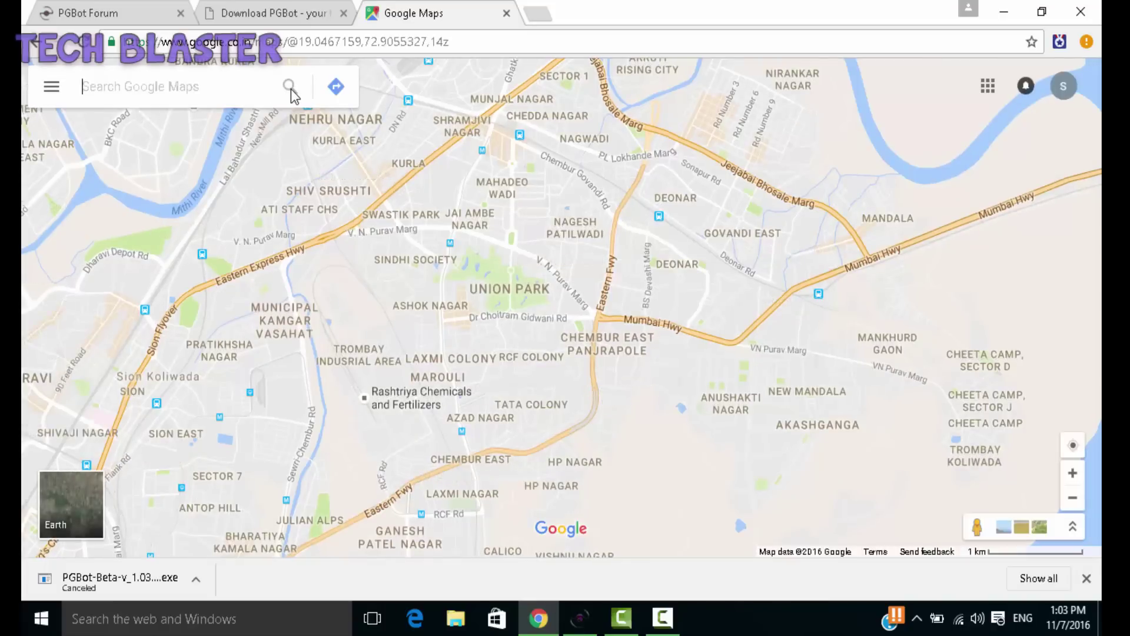
Step: Search for Sydney and zoom into Circular Quay, marking a point nearby
{"action": "type", "text": "sydney"}
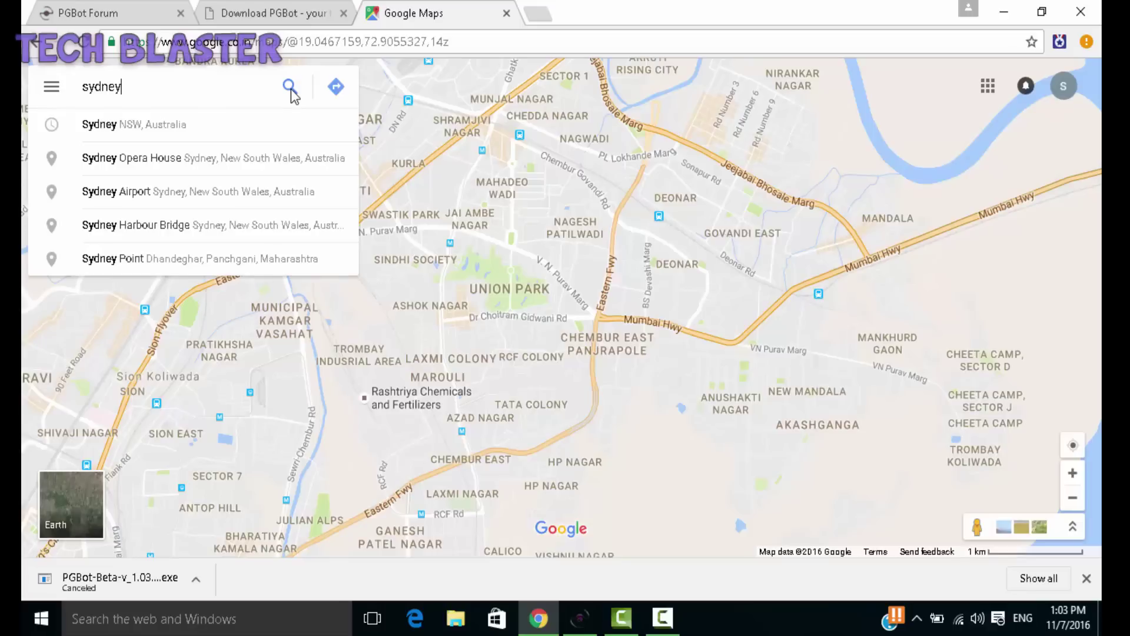
{"action": "left_click", "coordinate": [230, 126]}
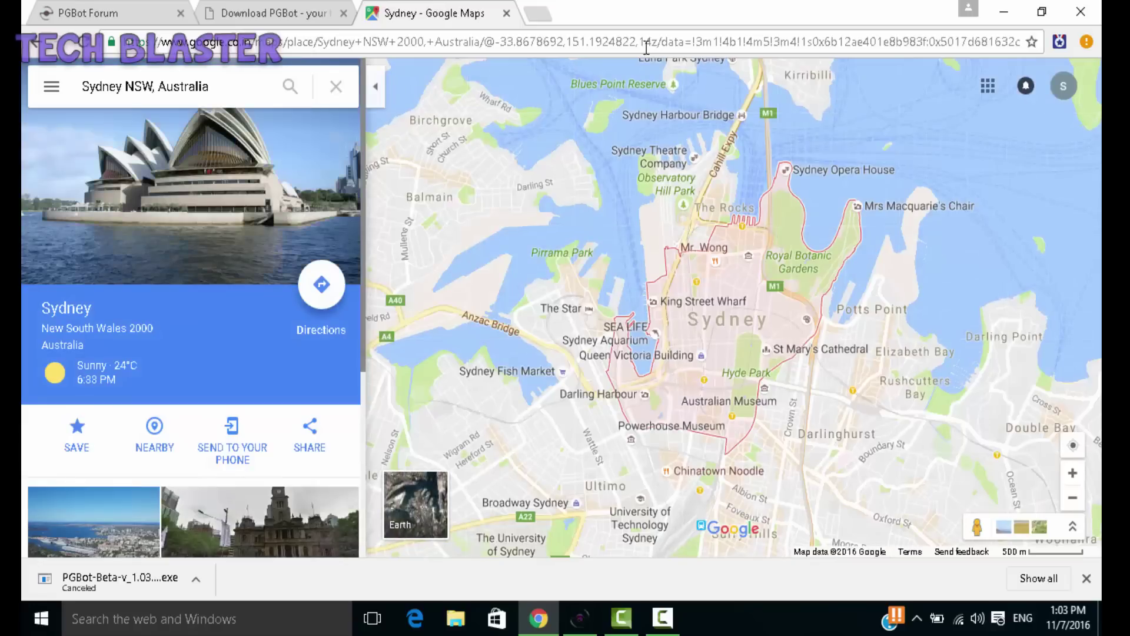
{"action": "left_click", "coordinate": [743, 233]}
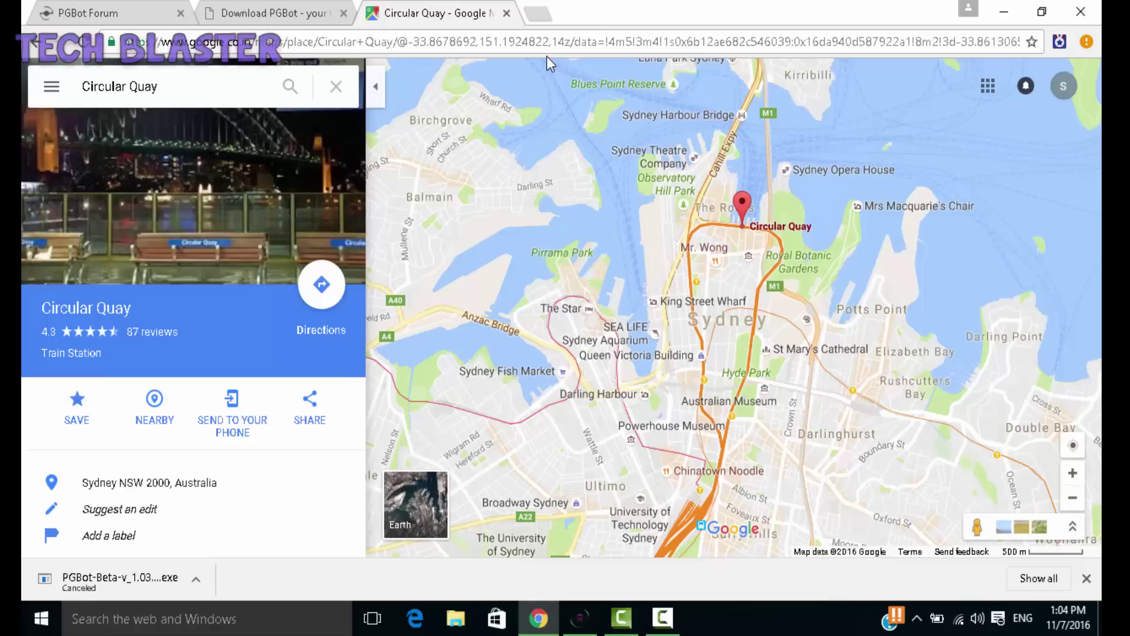
{"action": "scroll", "coordinate": [750, 200], "scroll_direction": "up", "scroll_amount": 2}
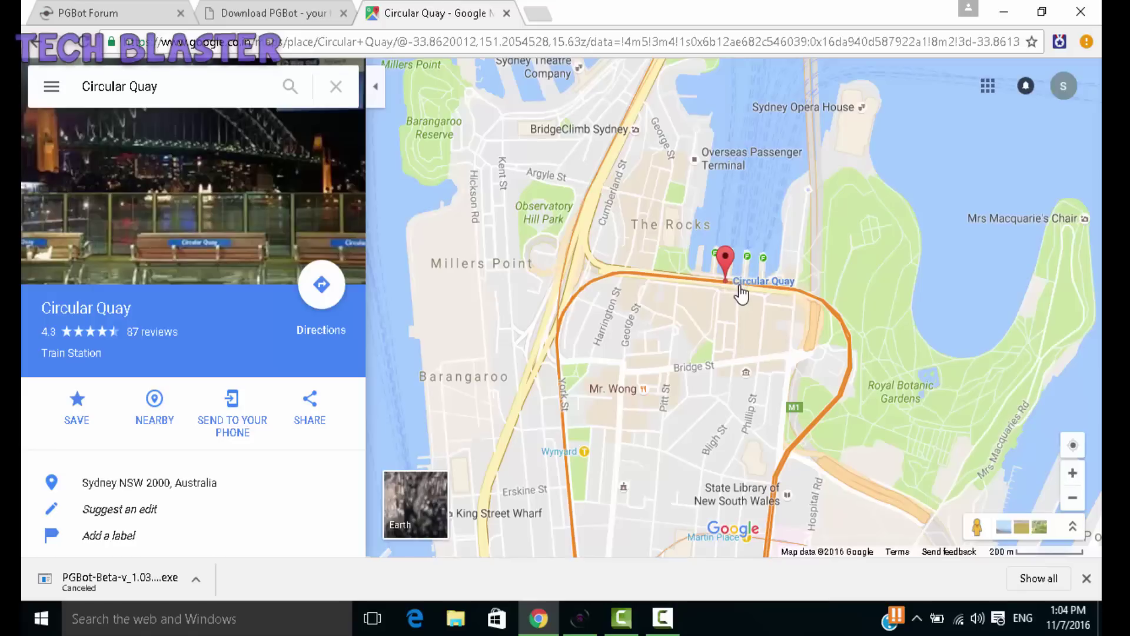
{"action": "left_click", "coordinate": [724, 303]}
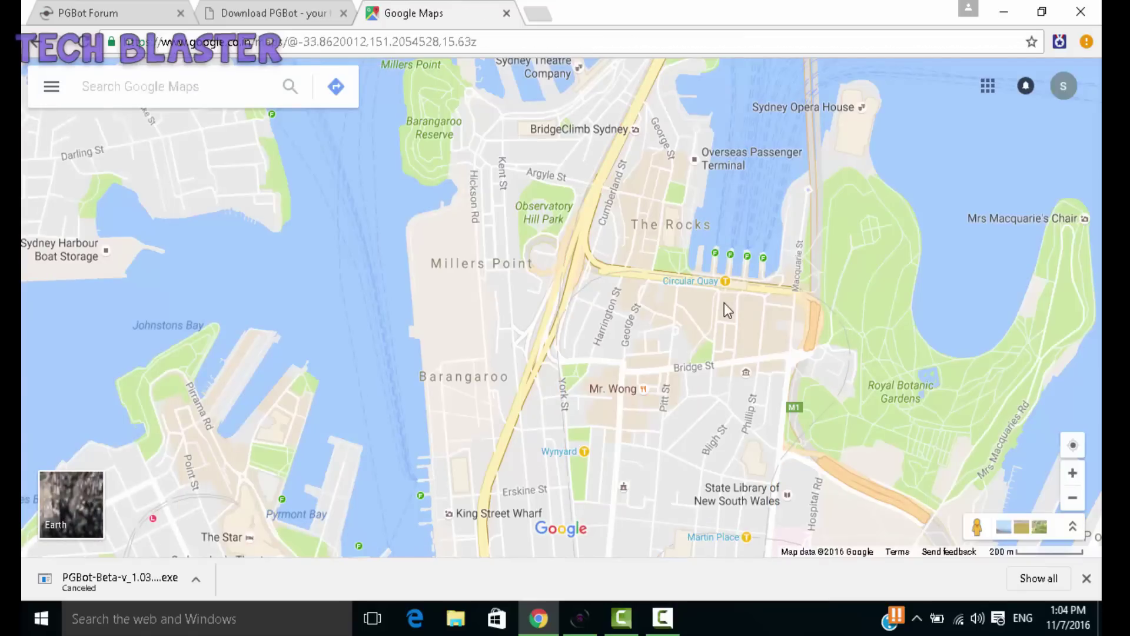
{"action": "scroll", "coordinate": [711, 313], "scroll_direction": "up", "scroll_amount": 1}
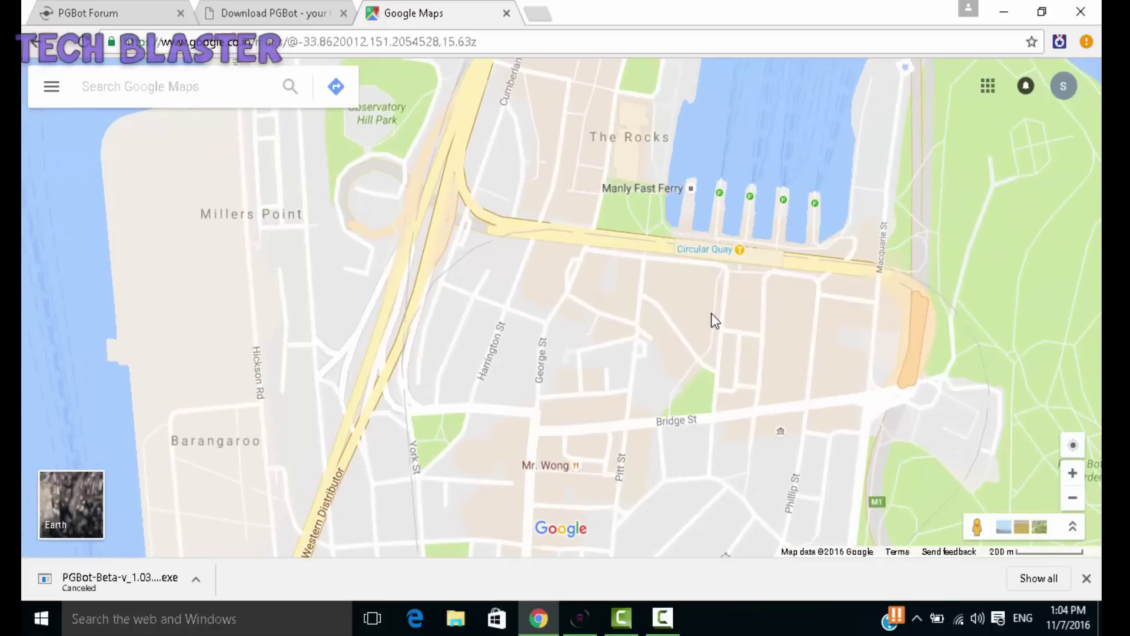
{"action": "left_click", "coordinate": [711, 313]}
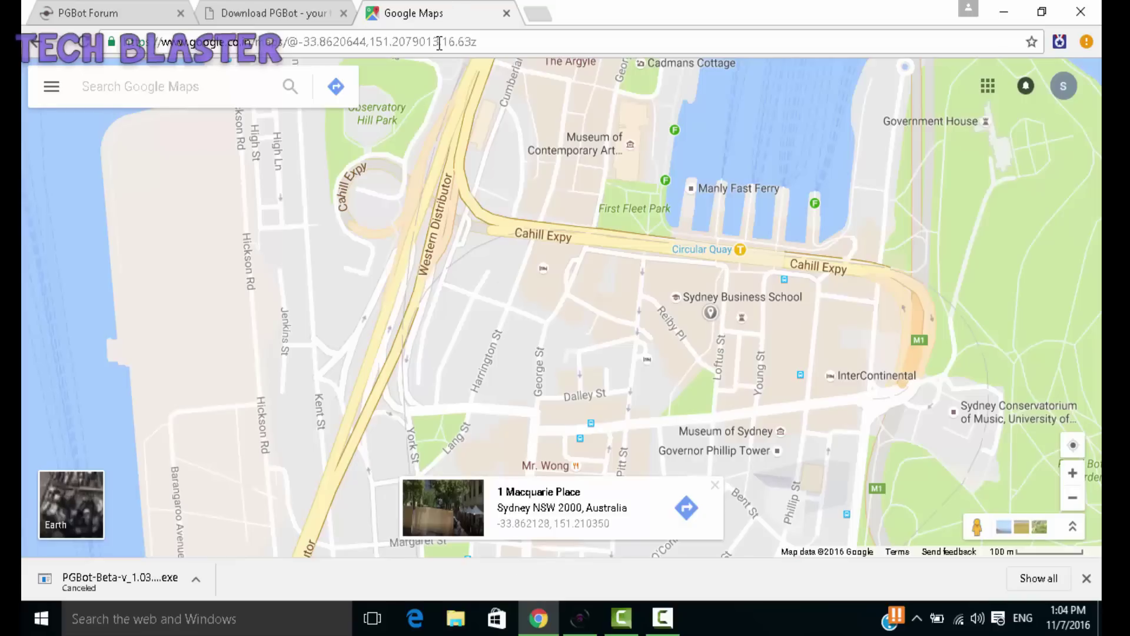
Step: Copy the coordinates -33.8620644,151.2079013 from the map address, then minimize Chrome
{"action": "left_click_drag", "start_coordinate": [439, 43], "coordinate": [298, 44]}
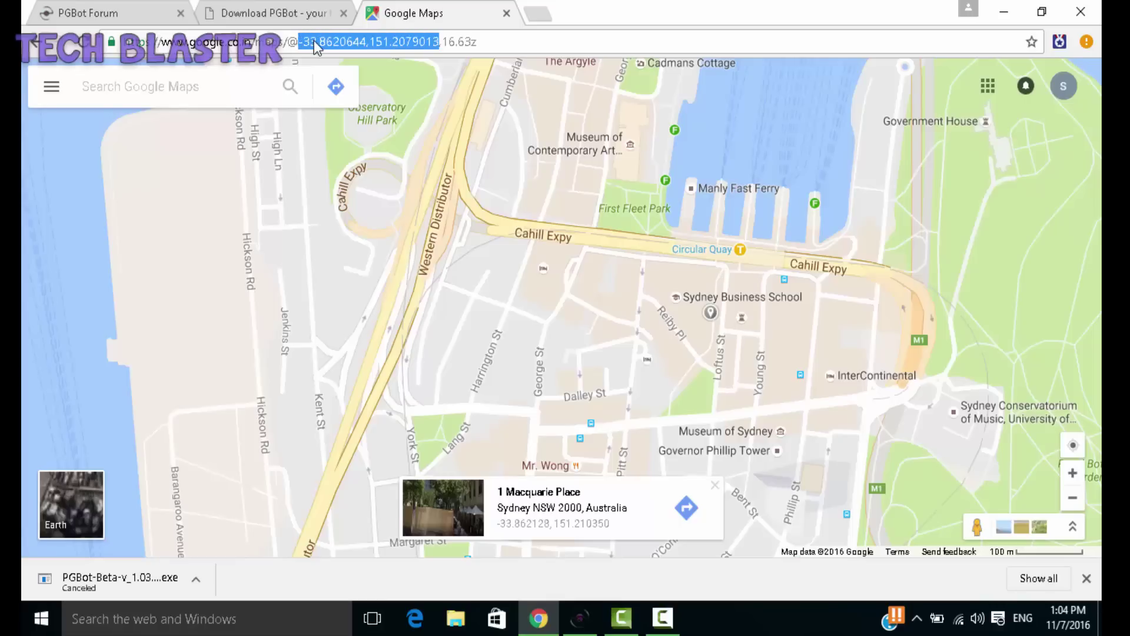
{"action": "right_click", "coordinate": [316, 47]}
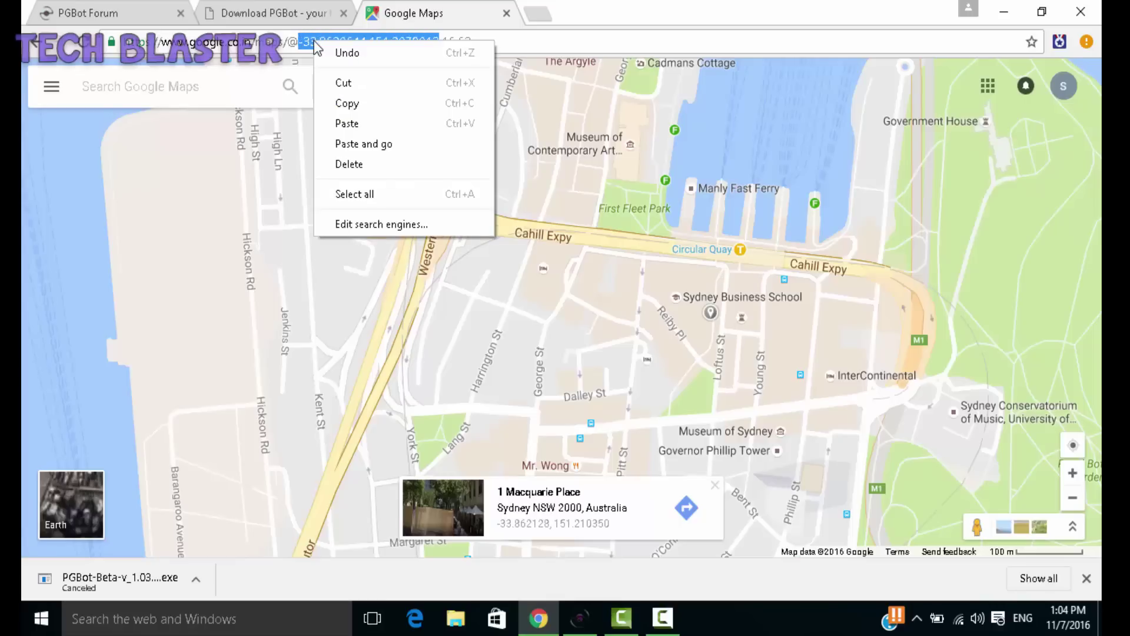
{"action": "left_click", "coordinate": [361, 108]}
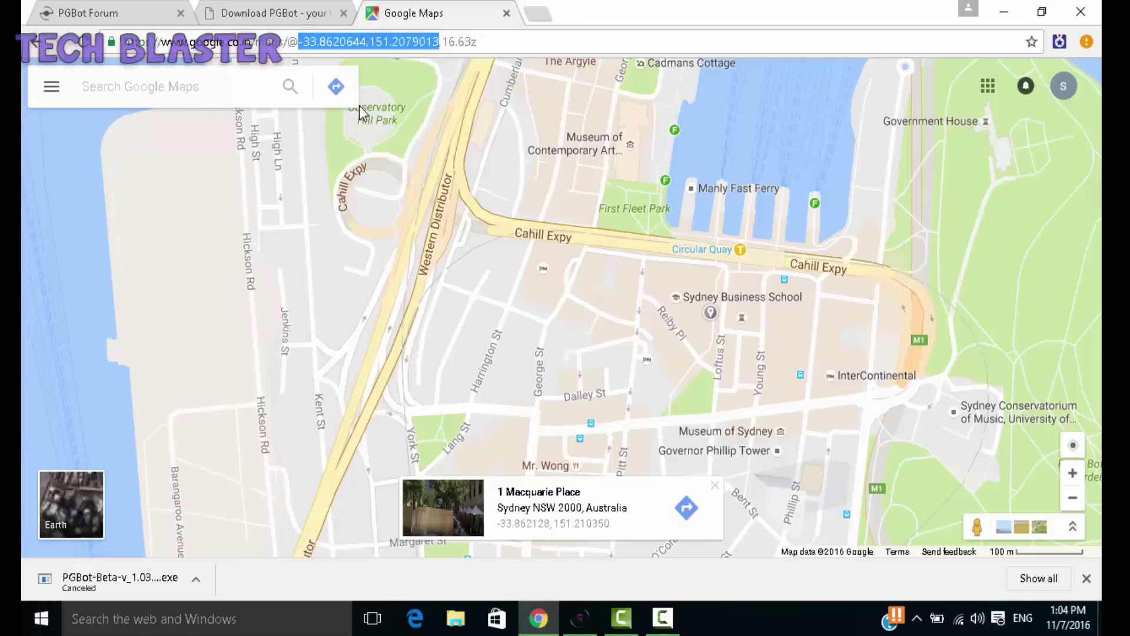
{"action": "left_click", "coordinate": [1016, 9]}
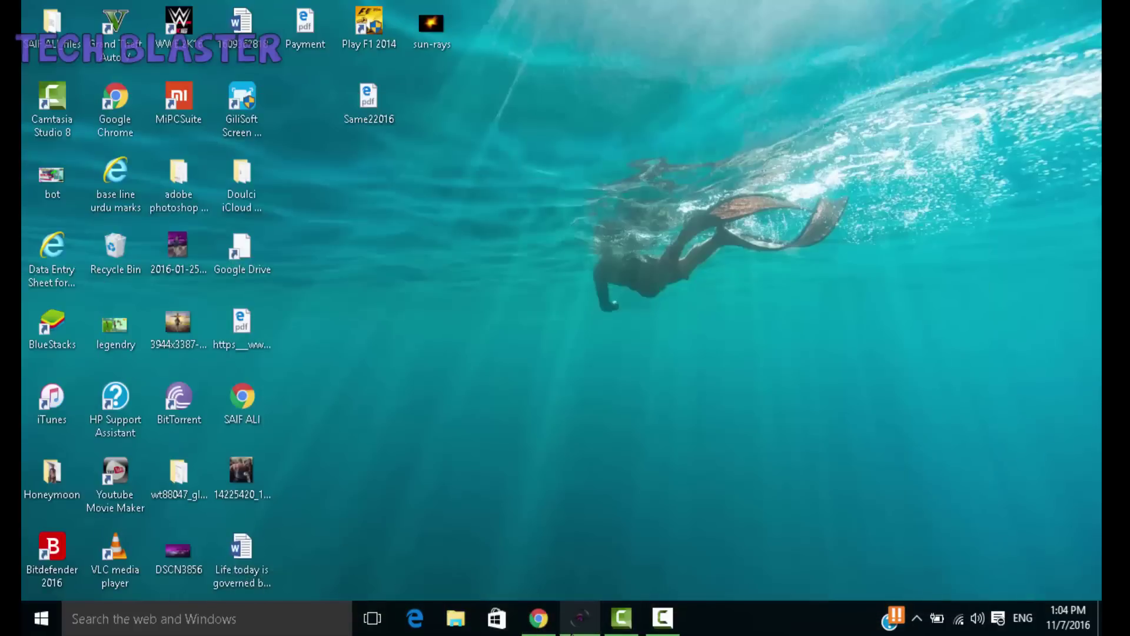
Step: Replace PGBot's Starting Latitude with the pasted coordinates, trimmed to -33.8620644
{"action": "left_click", "coordinate": [580, 618]}
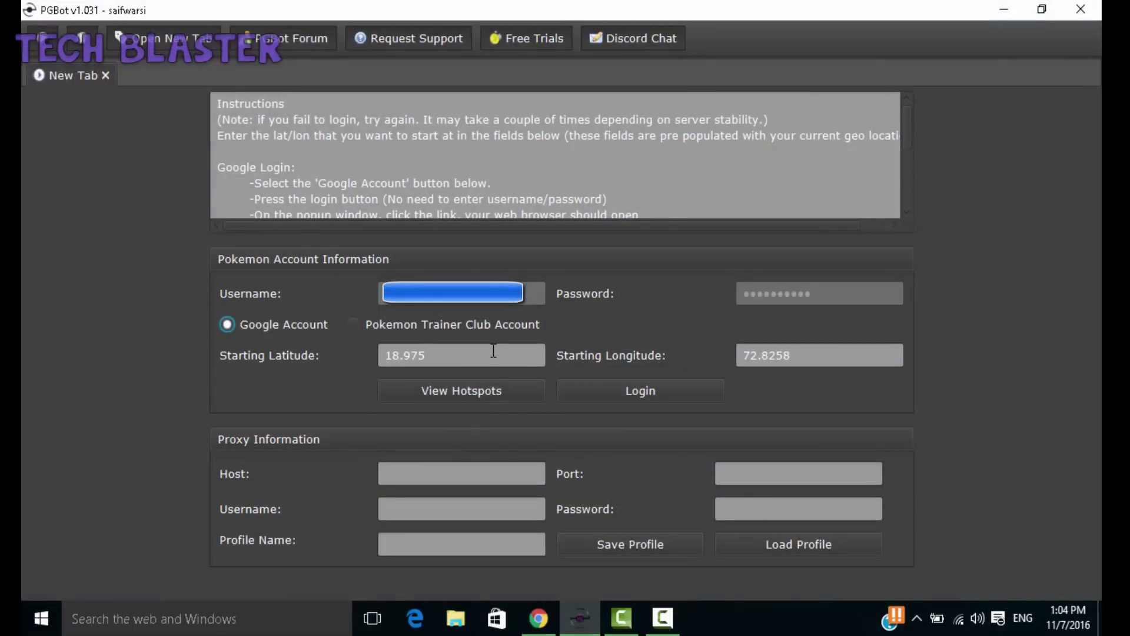
{"action": "left_click_drag", "start_coordinate": [494, 353], "coordinate": [311, 353]}
{"action": "key", "text": "BackSpace"}
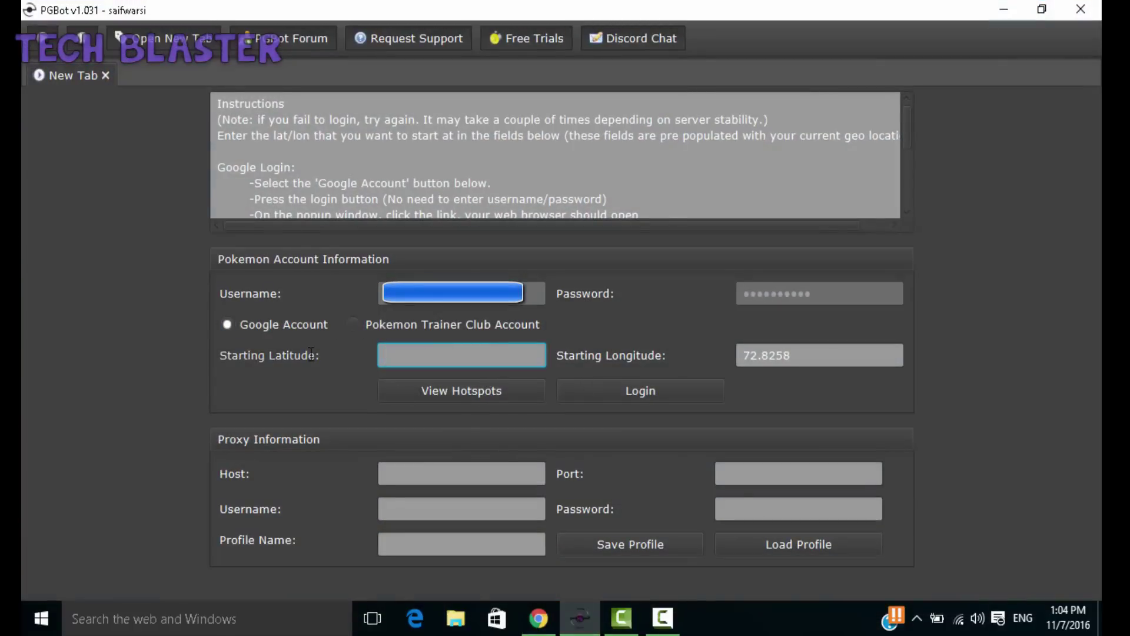
{"action": "key", "text": "ctrl+v"}
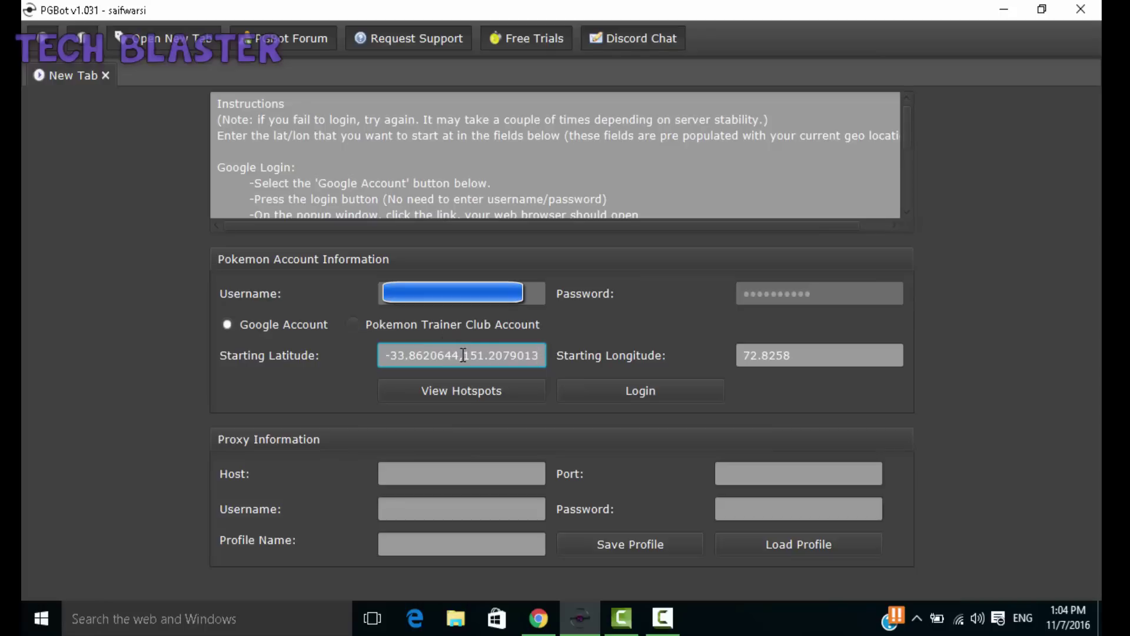
{"action": "left_click", "coordinate": [464, 355]}
{"action": "double_click", "coordinate": [541, 360]}
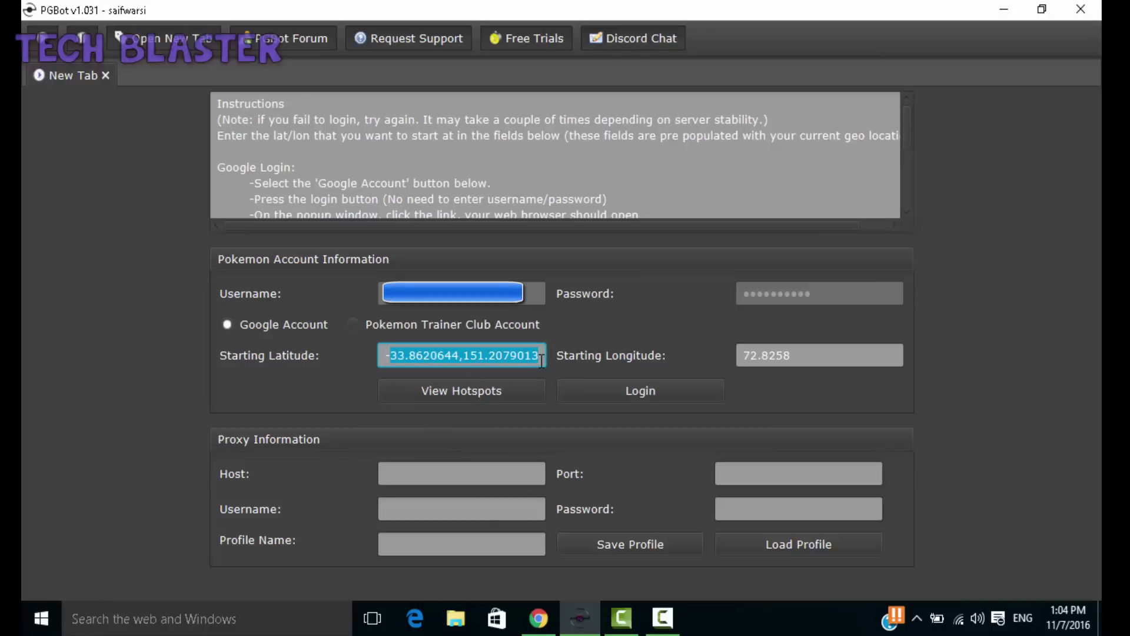
{"action": "double_click", "coordinate": [537, 361]}
{"action": "left_click", "coordinate": [538, 361]}
{"action": "key", "text": "BackSpace"}
{"action": "key", "text": "BackSpace"}
{"action": "key", "text": "BackSpace"}
{"action": "key", "text": "BackSpace"}
{"action": "key", "text": "BackSpace"}
{"action": "key", "text": "BackSpace"}
{"action": "key", "text": "BackSpace"}
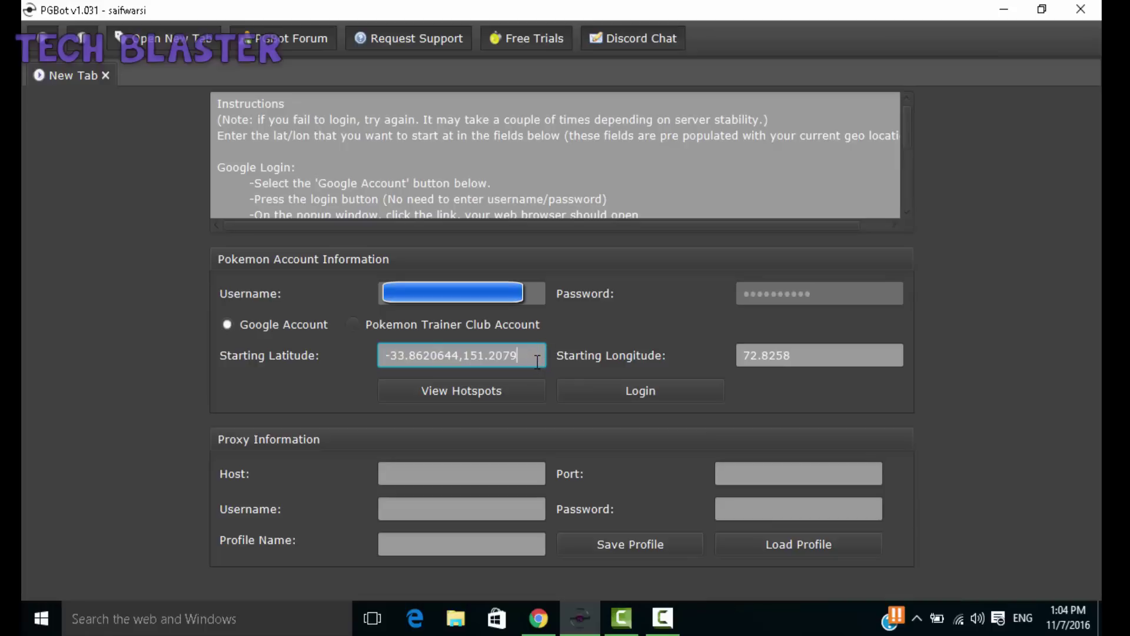
{"action": "key", "text": "BackSpace"}
{"action": "key", "text": "BackSpace"}
{"action": "key", "text": "BackSpace"}
{"action": "key", "text": "BackSpace"}
{"action": "key", "text": "BackSpace"}
Step: Set Starting Longitude to 151.2079013 from the pasted coordinates and start the Google login
{"action": "double_click", "coordinate": [821, 357]}
{"action": "left_click", "coordinate": [821, 357]}
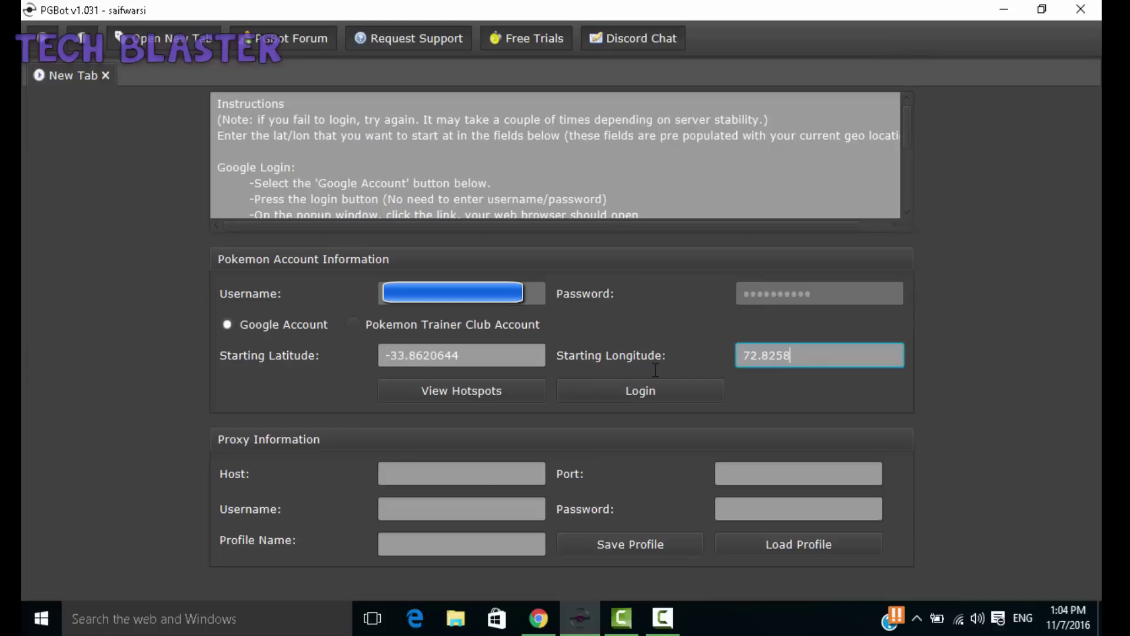
{"action": "key", "text": "BackSpace"}
{"action": "key", "text": "BackSpace"}
{"action": "key", "text": "BackSpace"}
{"action": "key", "text": "BackSpace"}
{"action": "key", "text": "BackSpace"}
{"action": "key", "text": "BackSpace"}
{"action": "key", "text": "BackSpace"}
{"action": "key", "text": "ctrl+v"}
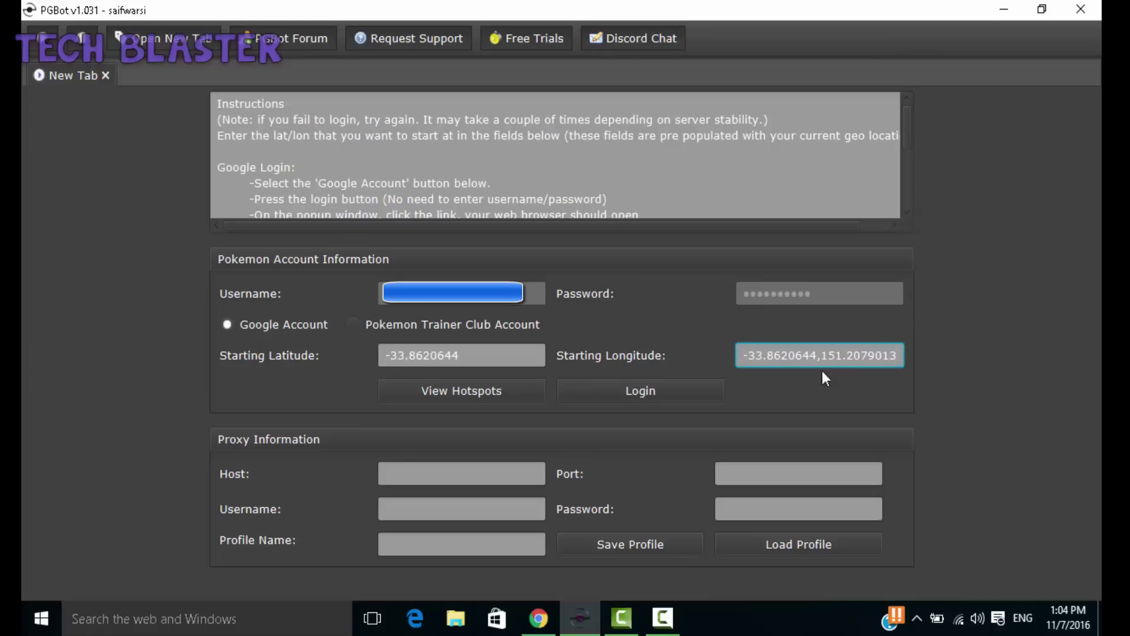
{"action": "key", "text": "BackSpace"}
{"action": "key", "text": "BackSpace"}
{"action": "key", "text": "BackSpace"}
{"action": "key", "text": "BackSpace"}
{"action": "key", "text": "BackSpace"}
{"action": "key", "text": "BackSpace"}
{"action": "key", "text": "BackSpace"}
{"action": "key", "text": "BackSpace"}
{"action": "key", "text": "BackSpace"}
{"action": "key", "text": "BackSpace"}
{"action": "key", "text": "BackSpace"}
{"action": "key", "text": "BackSpace"}
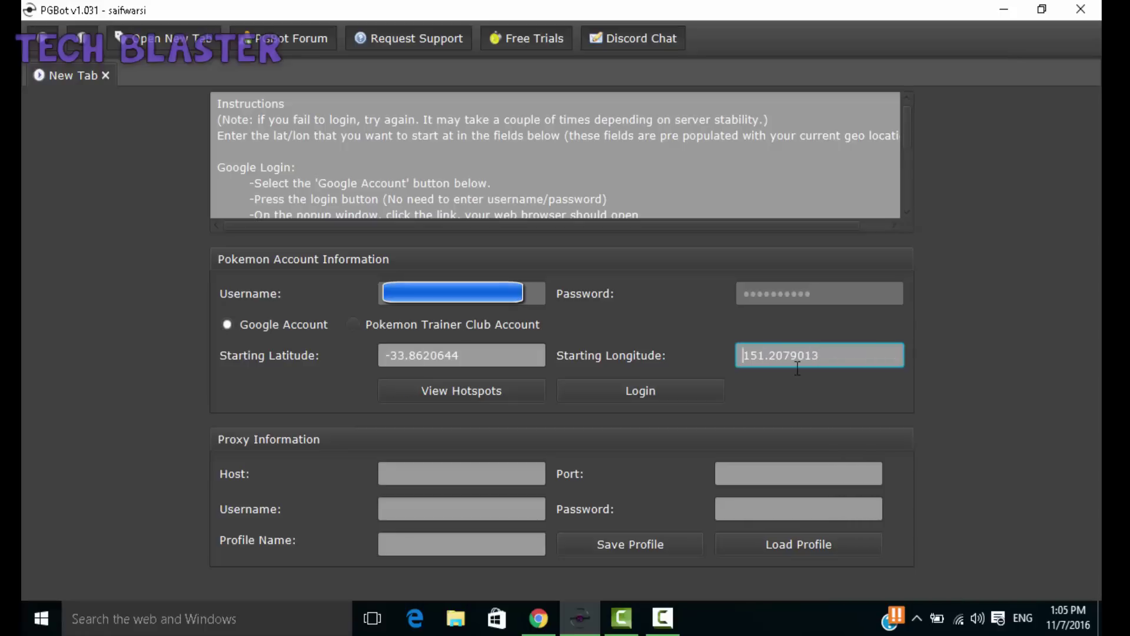
{"action": "left_click", "coordinate": [583, 381]}
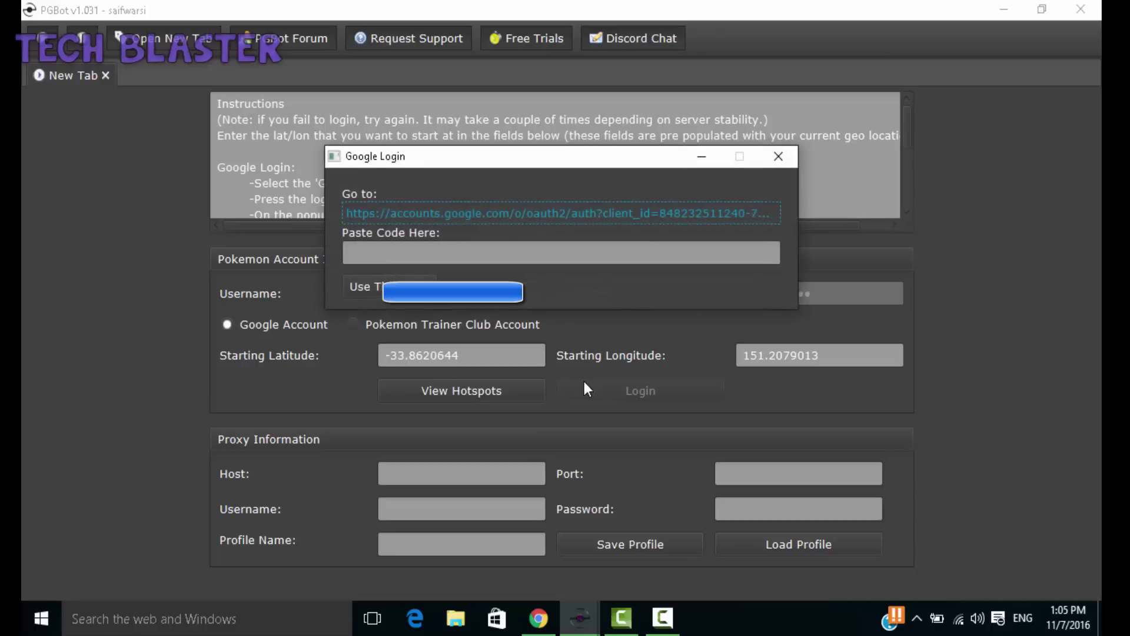
Step: Allow PGBot access to the Google account and copy the authorization code
{"action": "left_click", "coordinate": [571, 219]}
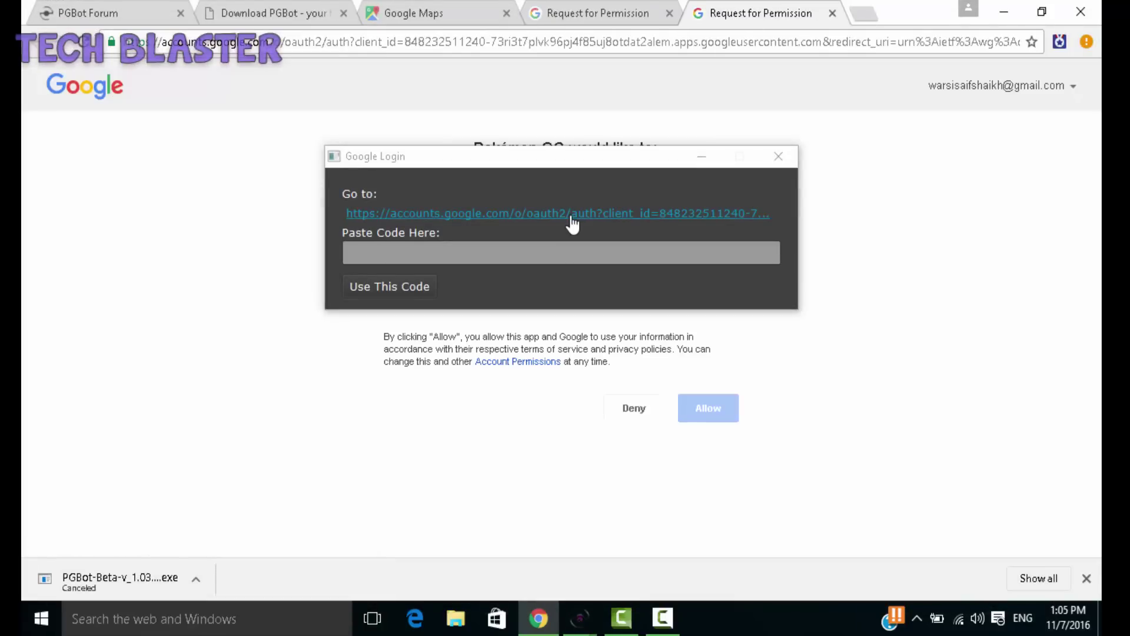
{"action": "left_click", "coordinate": [706, 412]}
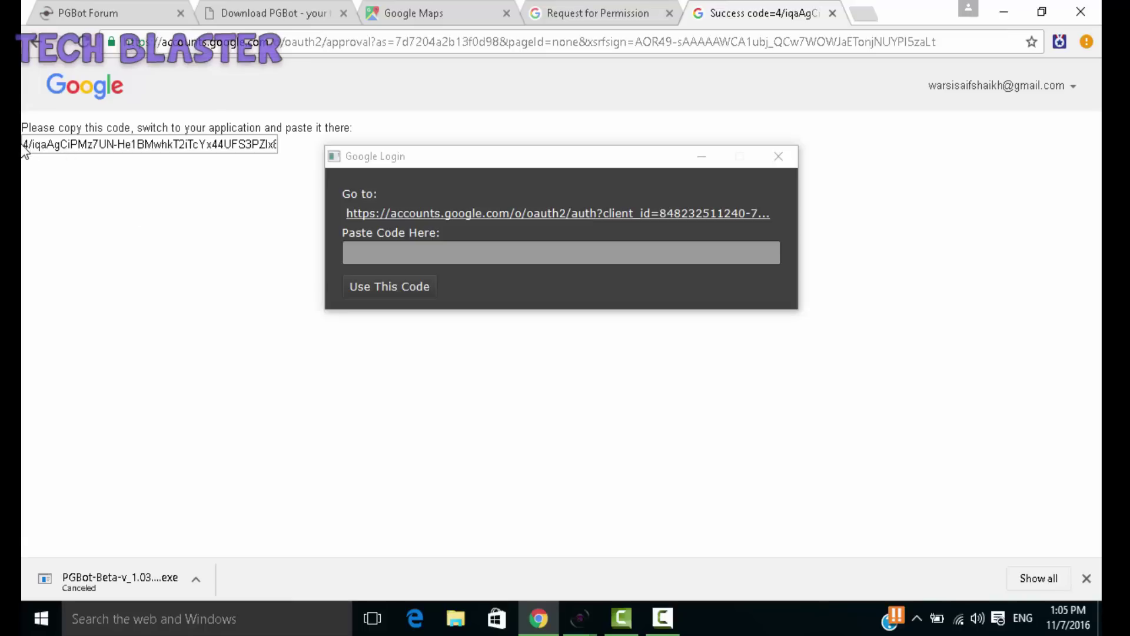
{"action": "left_click", "coordinate": [699, 156]}
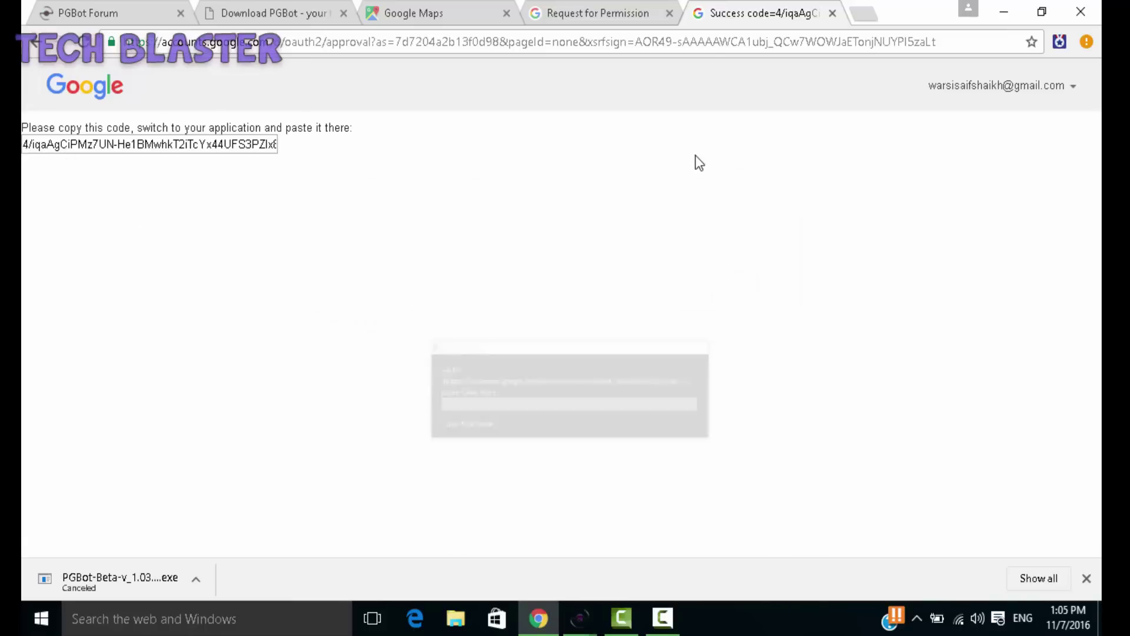
{"action": "left_click", "coordinate": [25, 145]}
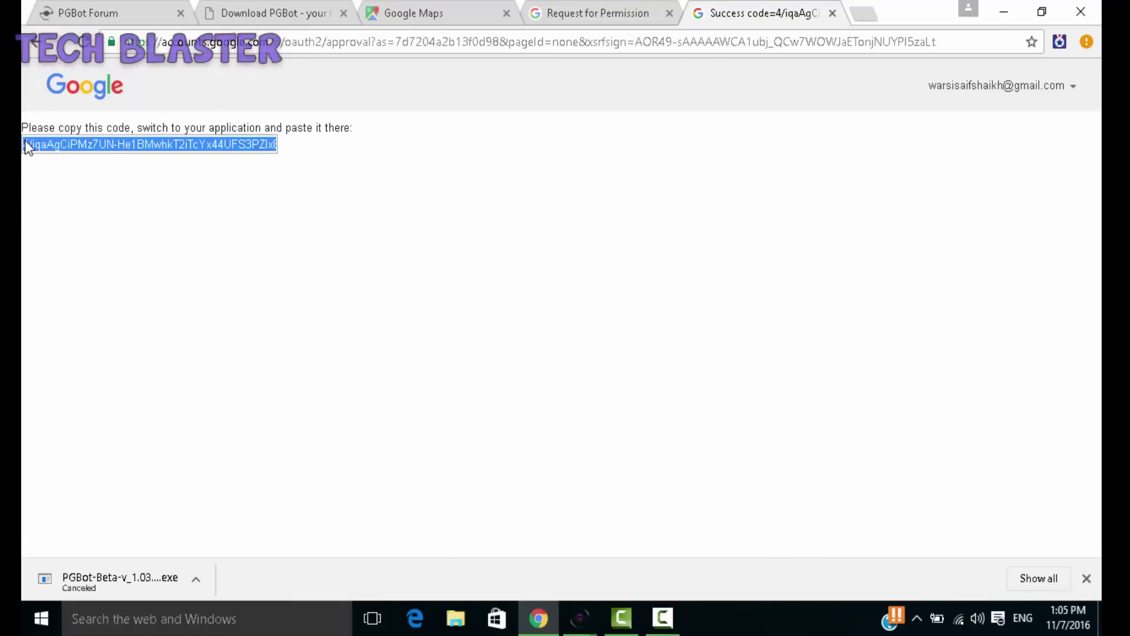
{"action": "left_click", "coordinate": [23, 144]}
{"action": "left_click", "coordinate": [24, 145]}
{"action": "left_click", "coordinate": [23, 144]}
{"action": "right_click", "coordinate": [40, 147]}
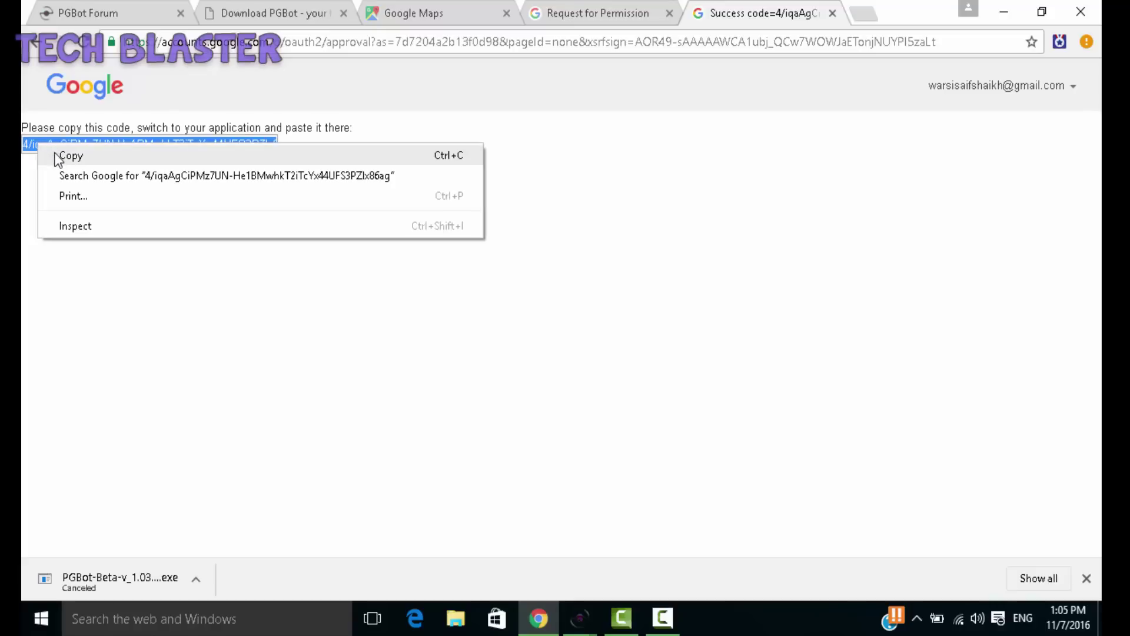
{"action": "left_click", "coordinate": [56, 158]}
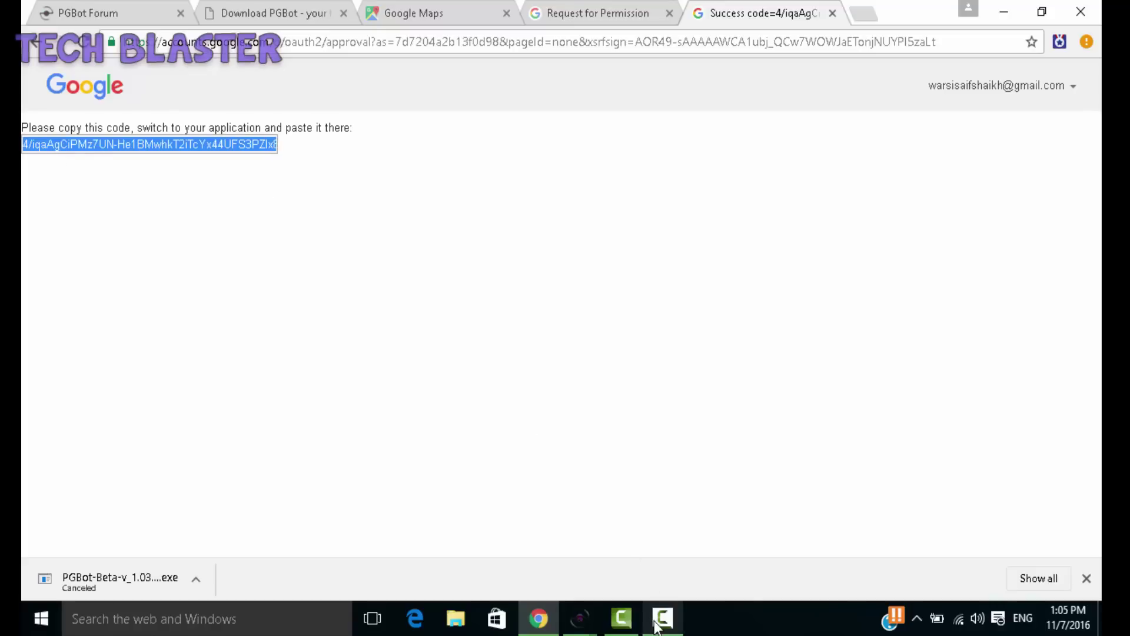
Step: Paste the authorization code into the Google Login dialog, submit it, and return to PGBot
{"action": "mouse_move", "coordinate": [582, 631]}
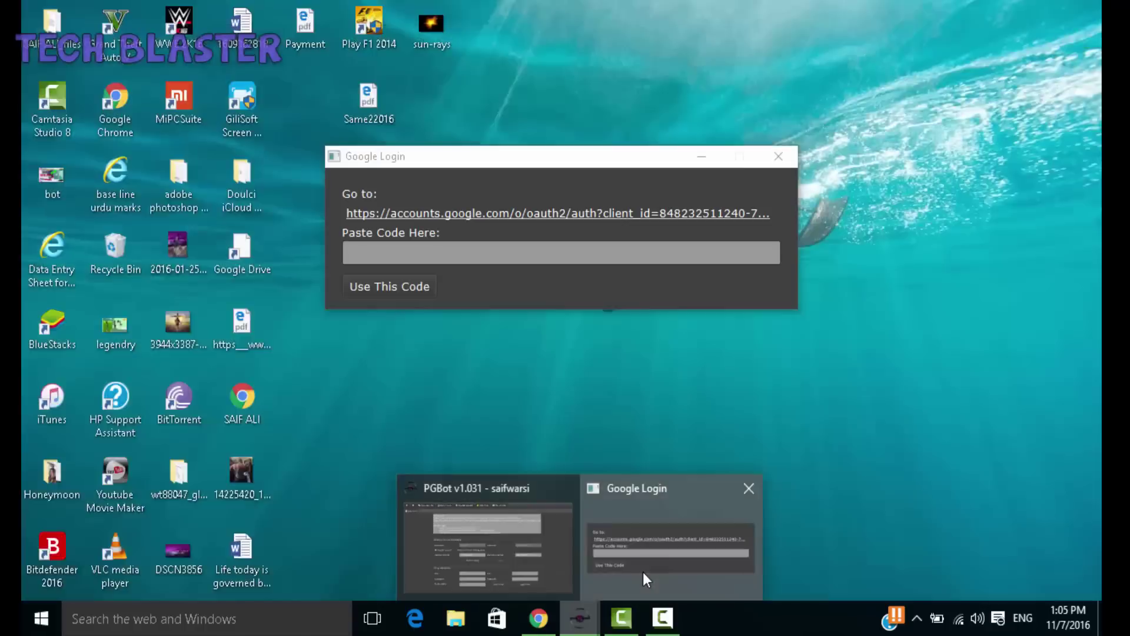
{"action": "left_click", "coordinate": [643, 572]}
{"action": "left_click", "coordinate": [496, 256]}
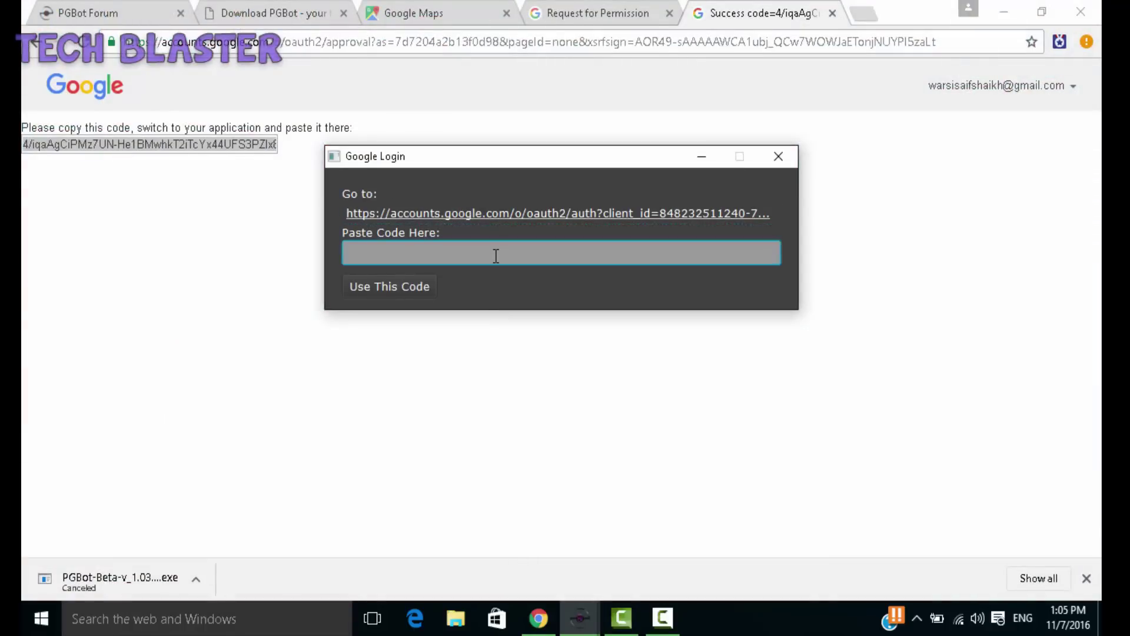
{"action": "key", "text": "ctrl+v"}
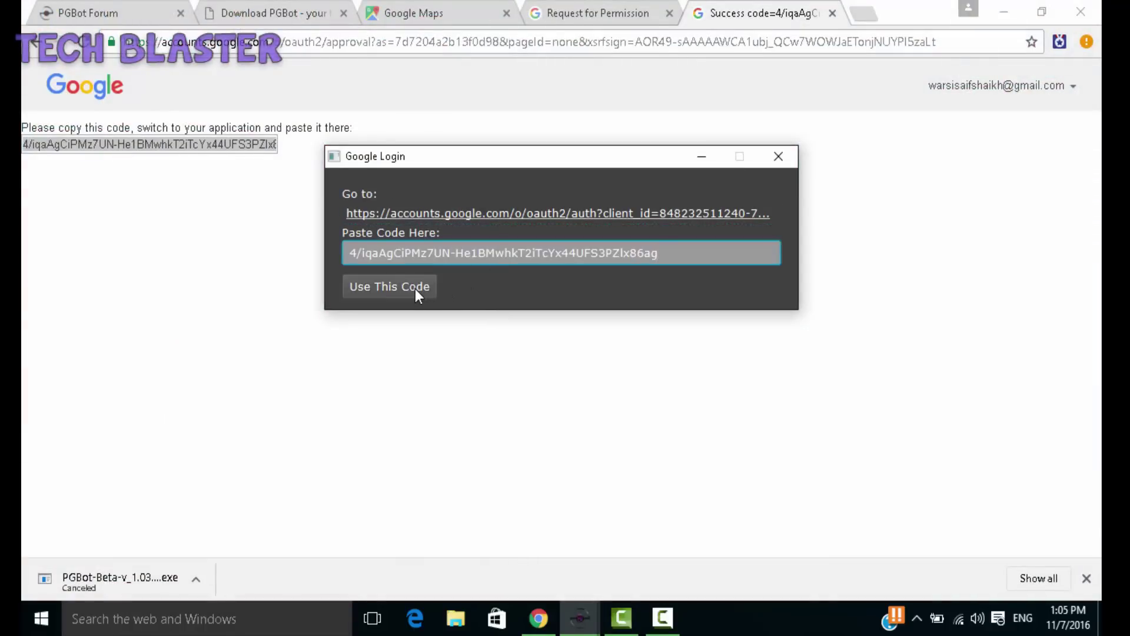
{"action": "left_click", "coordinate": [415, 289]}
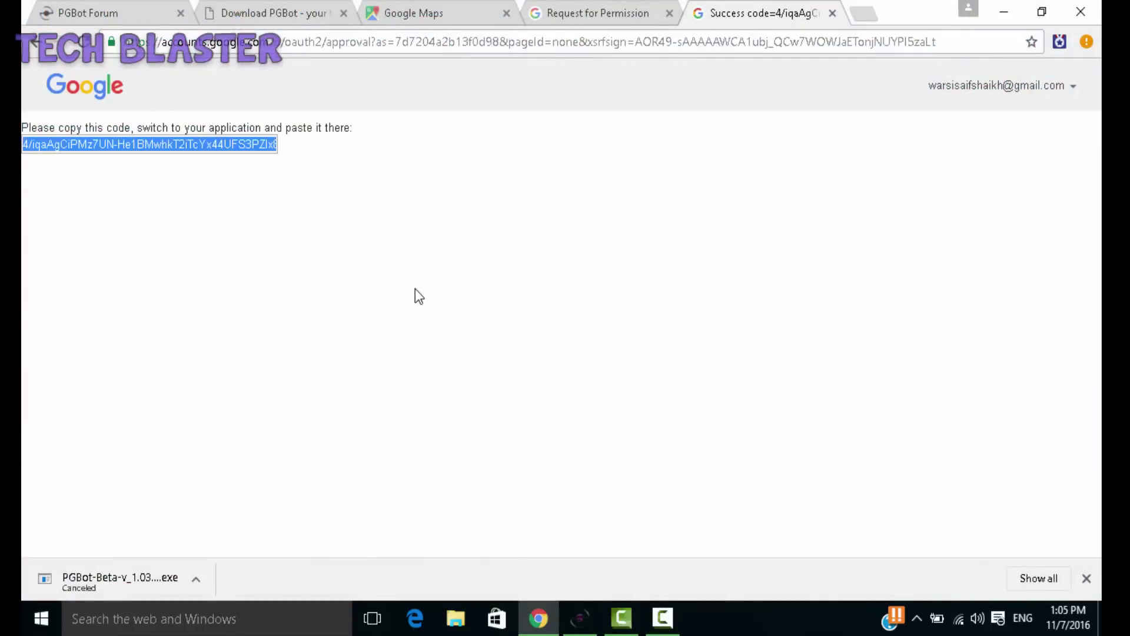
{"action": "left_click", "coordinate": [580, 625]}
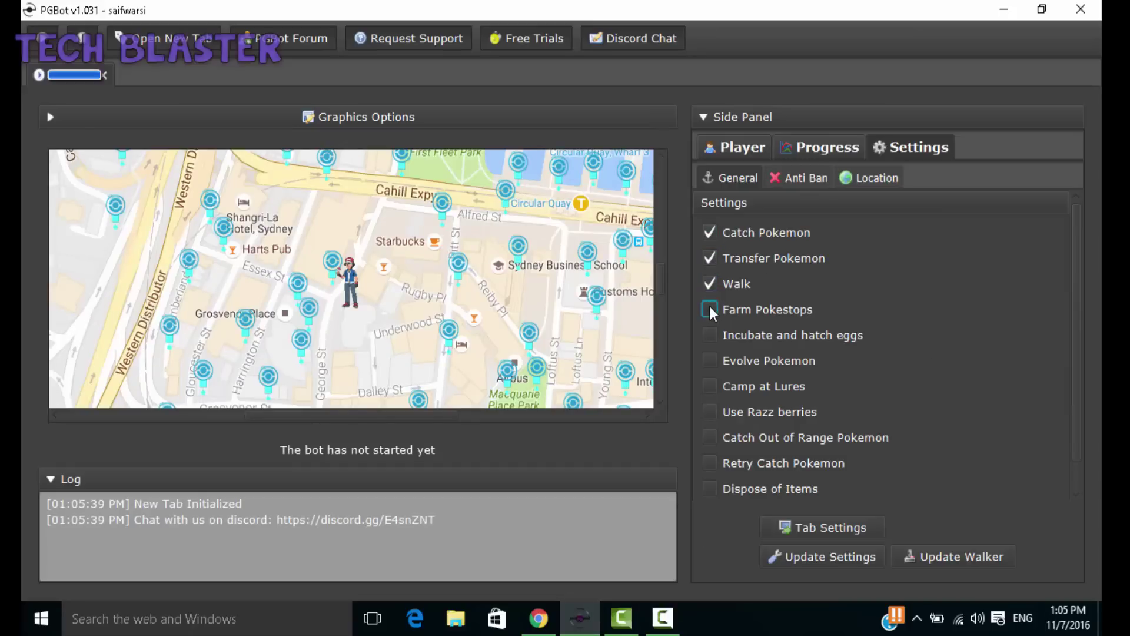
Step: Enable Evolve Pokemon, Retry Catch Pokemon and Dispose of Items, then review Anti Ban and location settings
{"action": "left_click", "coordinate": [709, 361]}
{"action": "left_click", "coordinate": [709, 464]}
{"action": "left_click", "coordinate": [709, 487]}
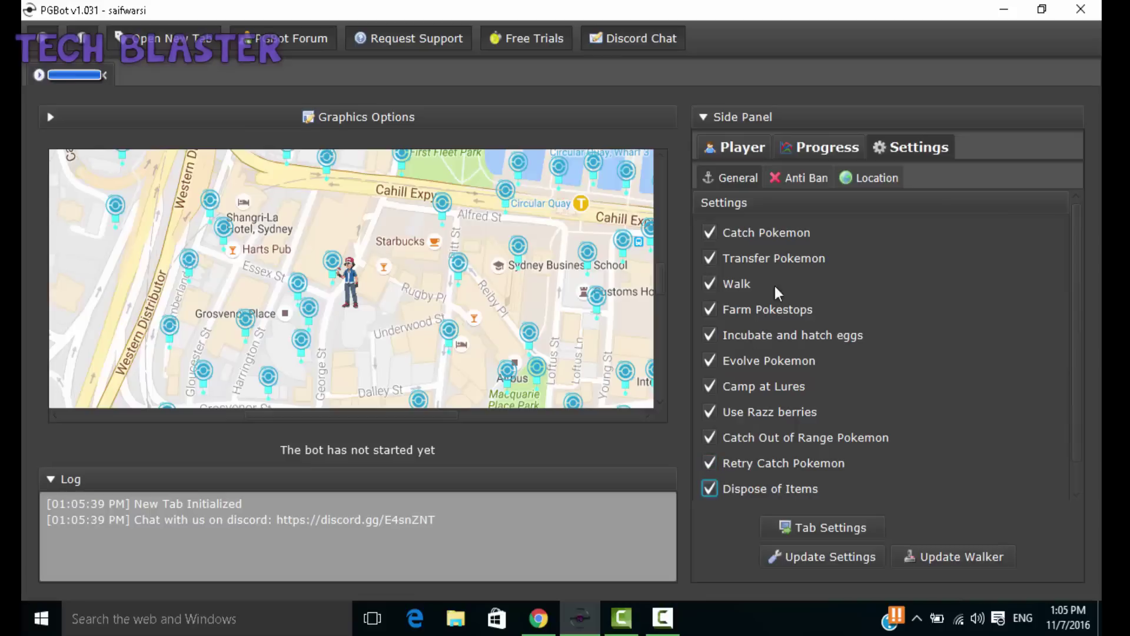
{"action": "left_click", "coordinate": [801, 179]}
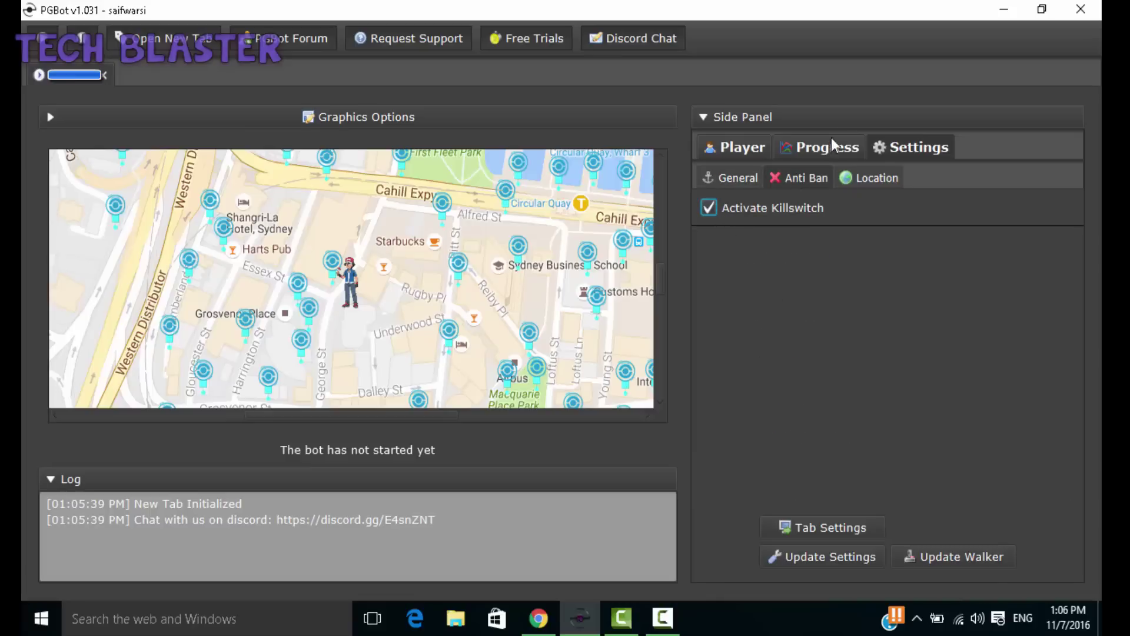
{"action": "left_click", "coordinate": [857, 178]}
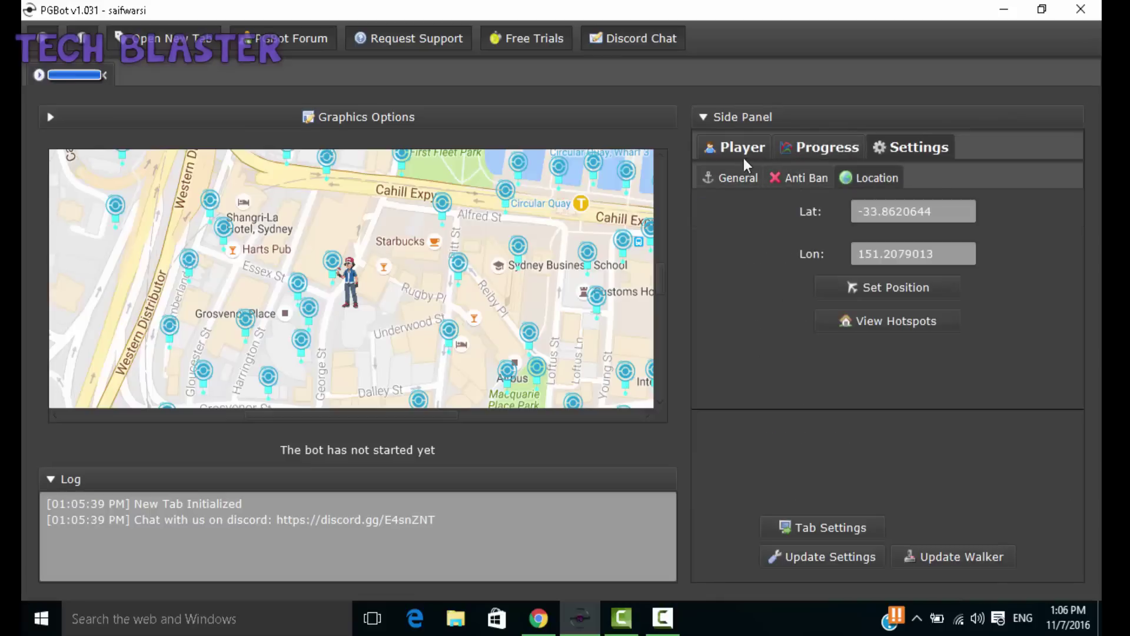
Step: Browse the Pokemon, Items, PokeDex and Sniper views
{"action": "left_click", "coordinate": [738, 157]}
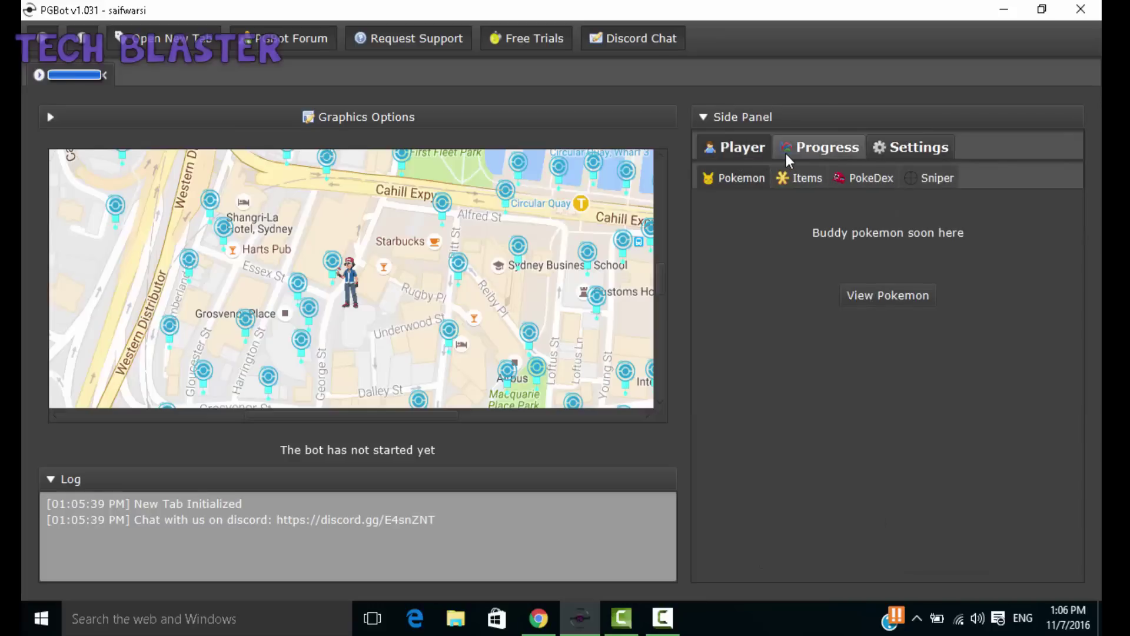
{"action": "left_click", "coordinate": [789, 177]}
{"action": "left_click", "coordinate": [852, 177]}
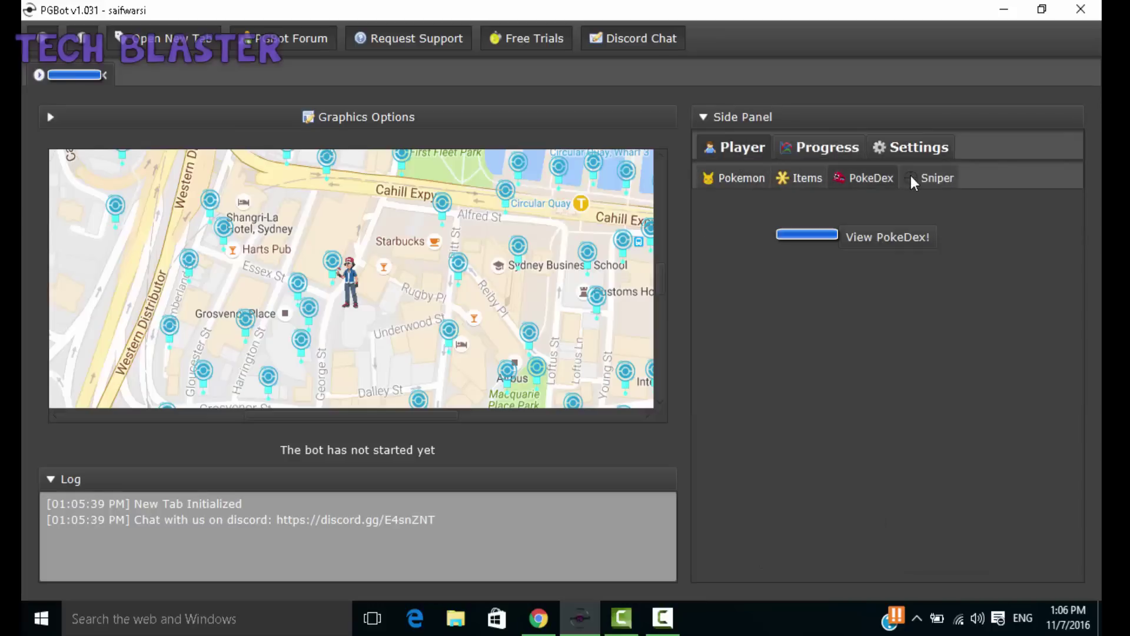
{"action": "left_click", "coordinate": [917, 177]}
Step: Recheck the Anti Ban and General settings, then show the Player Progress stats
{"action": "left_click", "coordinate": [910, 147]}
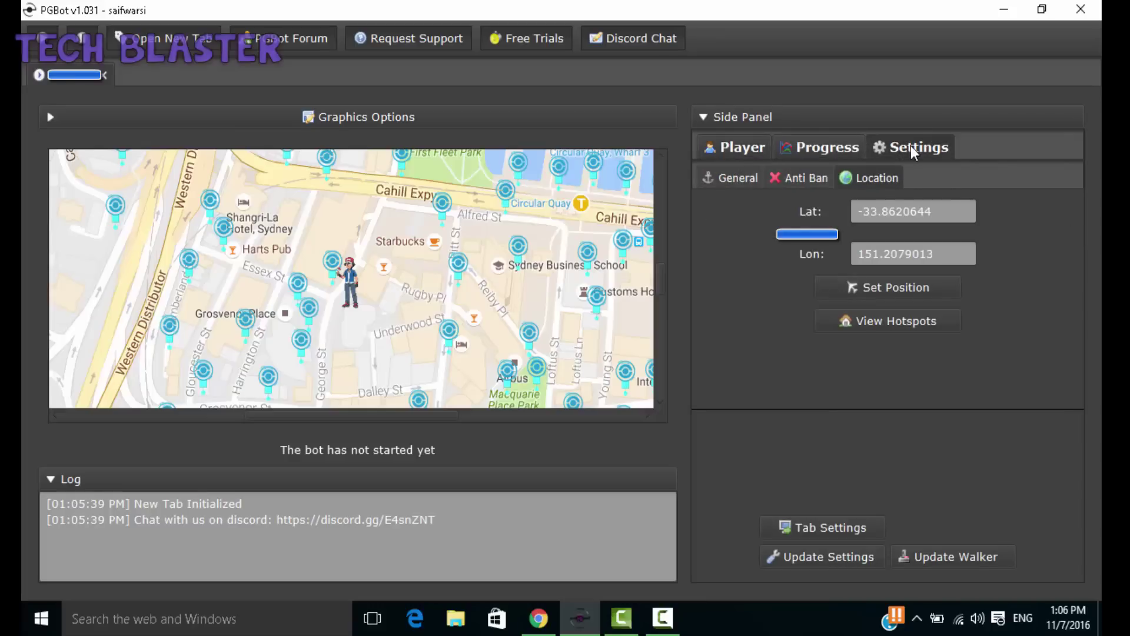
{"action": "left_click", "coordinate": [794, 175]}
{"action": "left_click", "coordinate": [715, 182]}
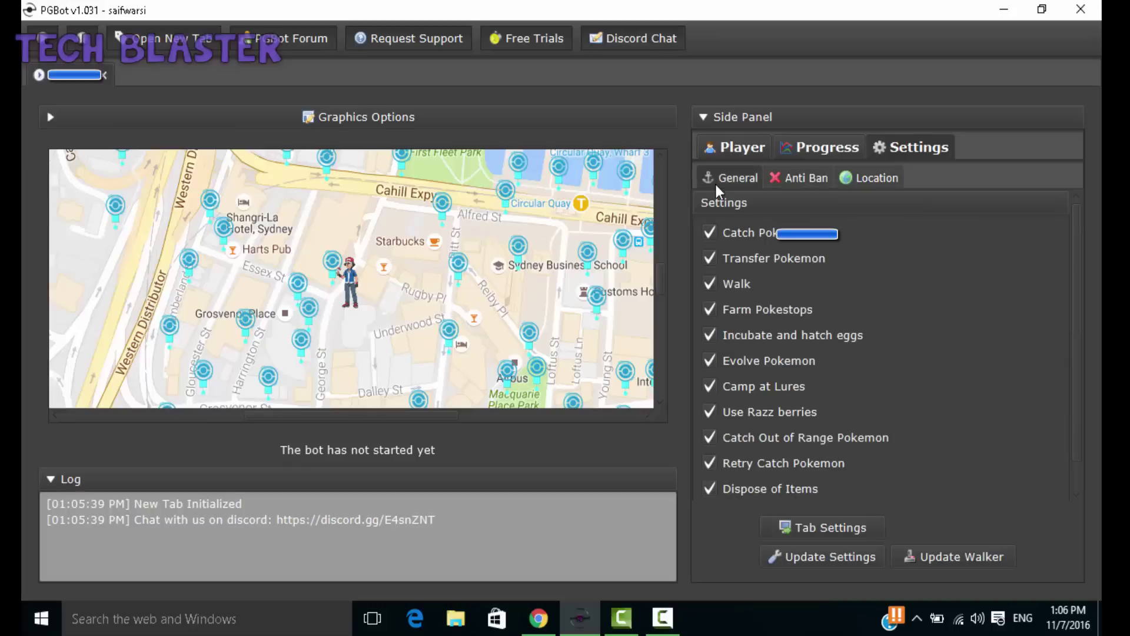
{"action": "left_click", "coordinate": [817, 151]}
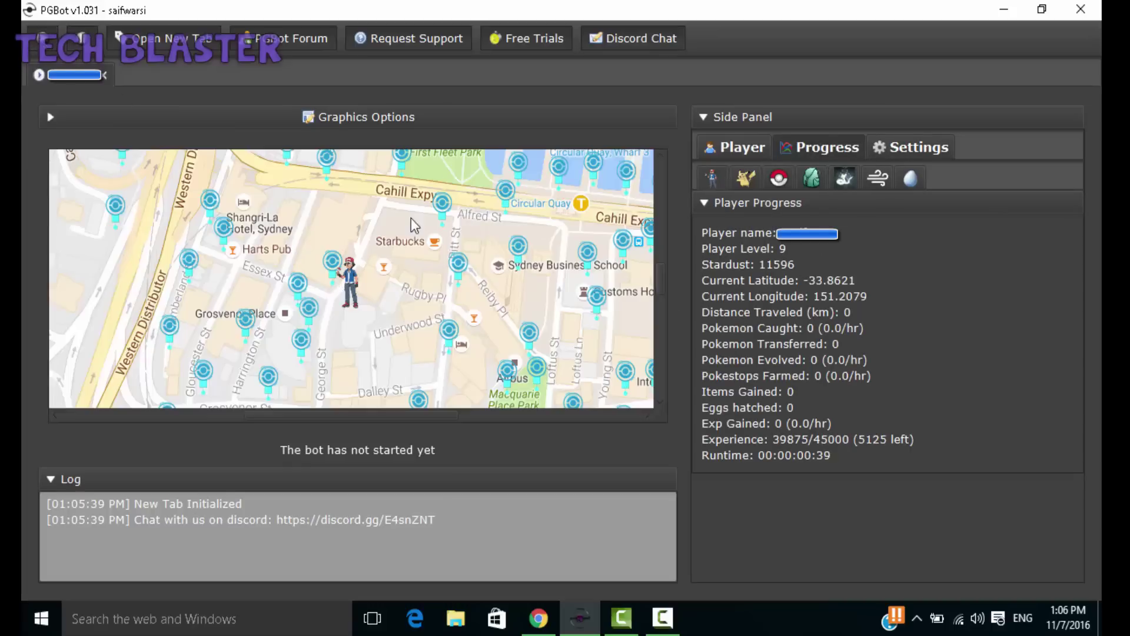
Step: Add a waypoint near Starbucks on the map and start the bot running
{"action": "right_click", "coordinate": [441, 222]}
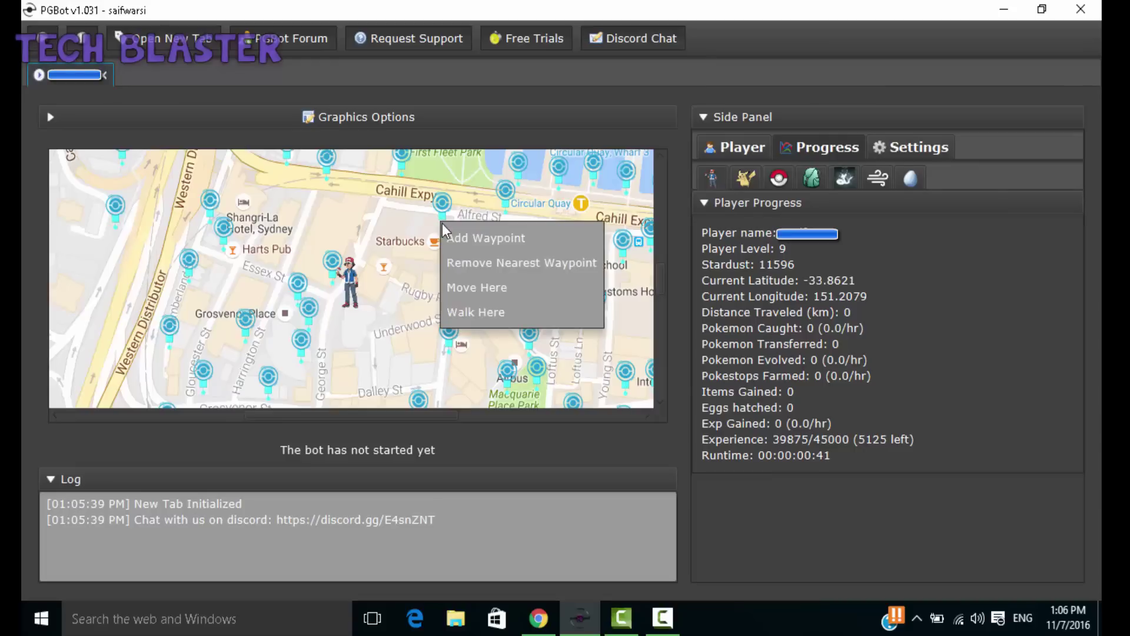
{"action": "left_click", "coordinate": [464, 246]}
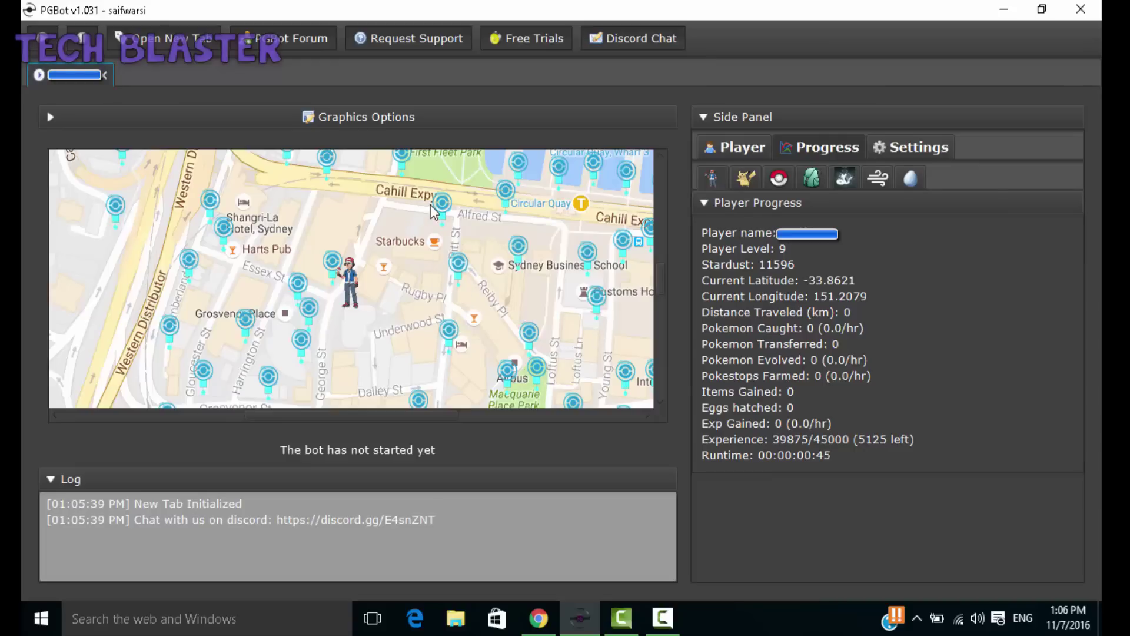
{"action": "right_click", "coordinate": [444, 225]}
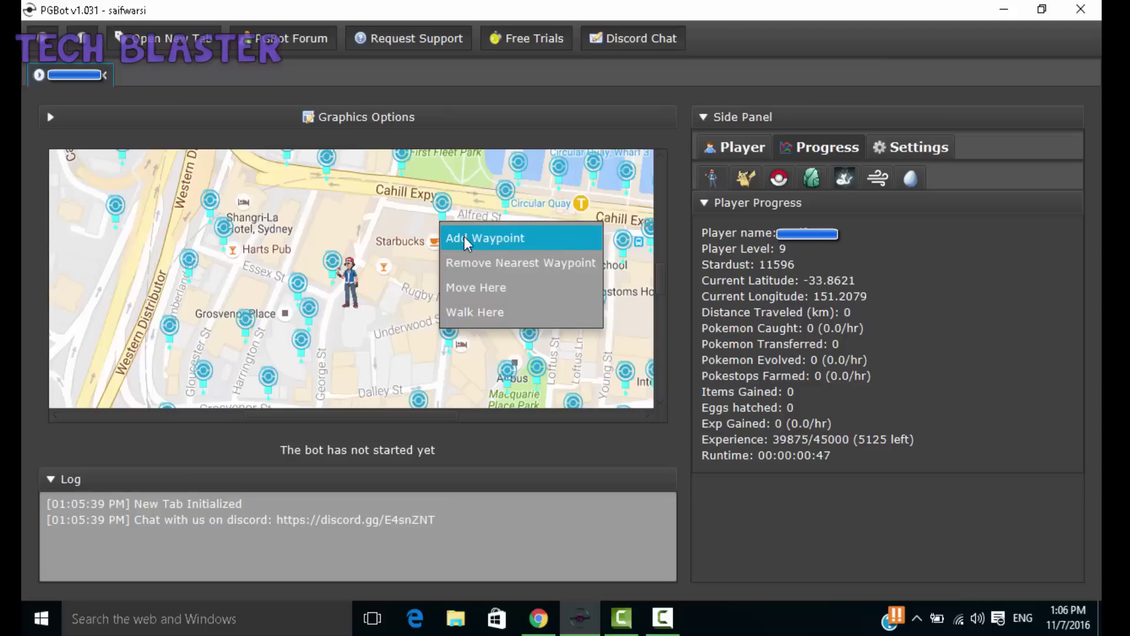
{"action": "left_click", "coordinate": [464, 238]}
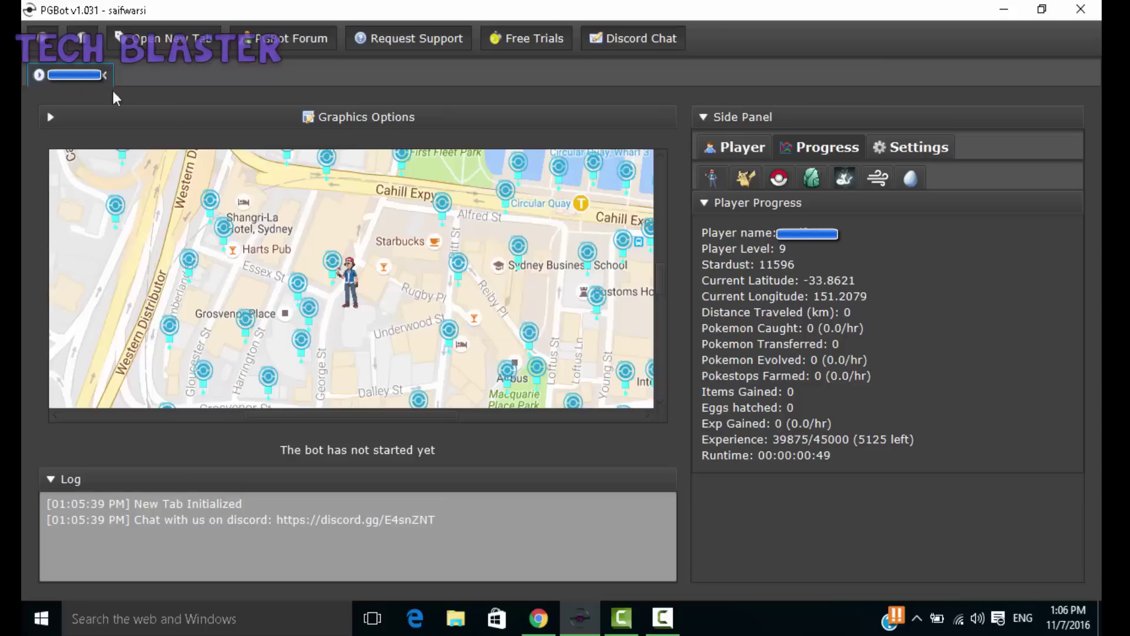
{"action": "left_click", "coordinate": [43, 33]}
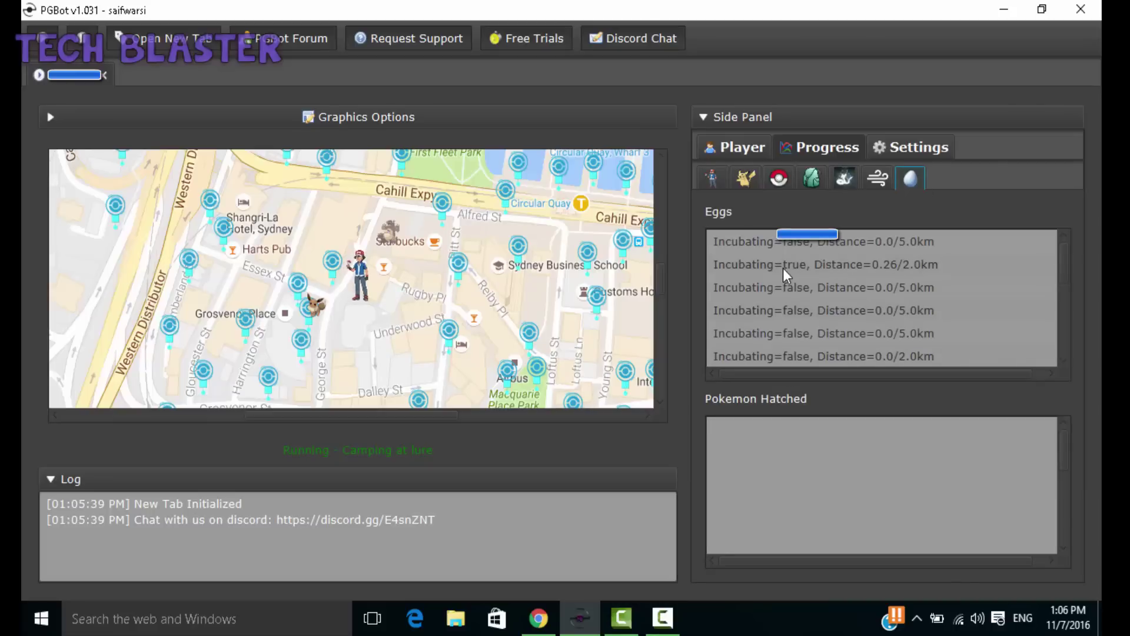
Step: Check the Fled and Evolved Pokemon lists, then return to Player Progress
{"action": "left_click", "coordinate": [880, 178]}
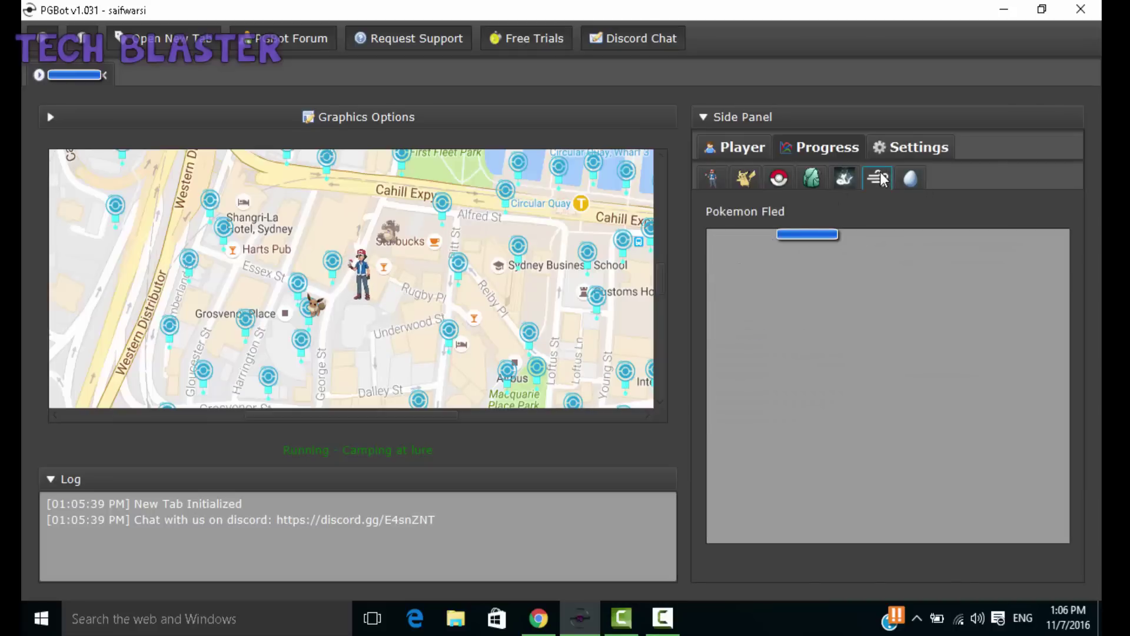
{"action": "left_click", "coordinate": [842, 179]}
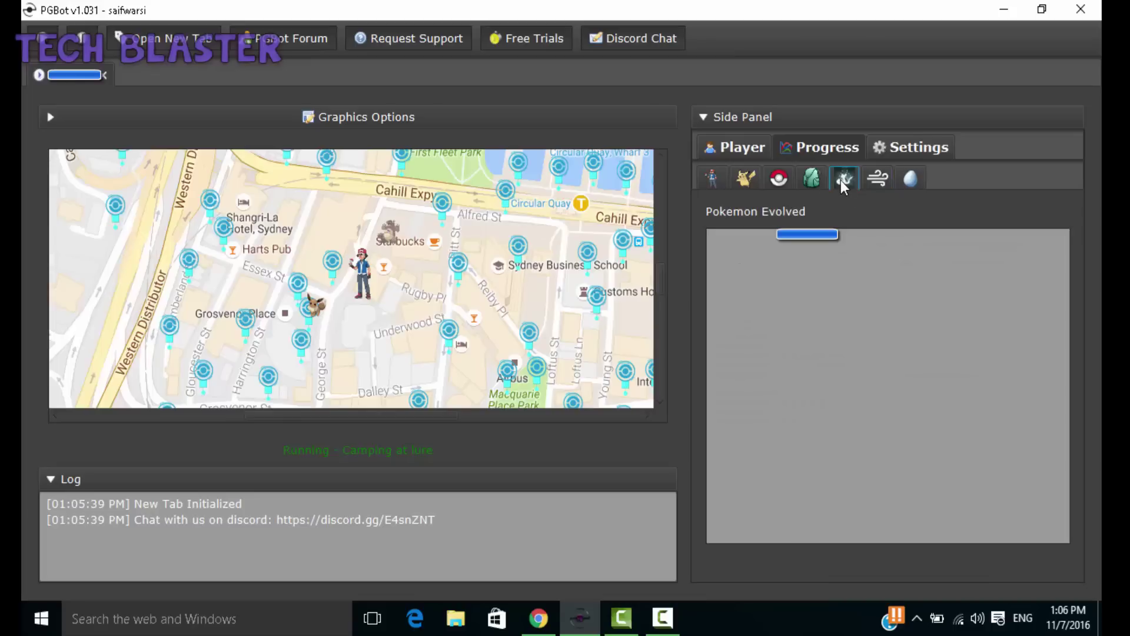
{"action": "left_click", "coordinate": [727, 182]}
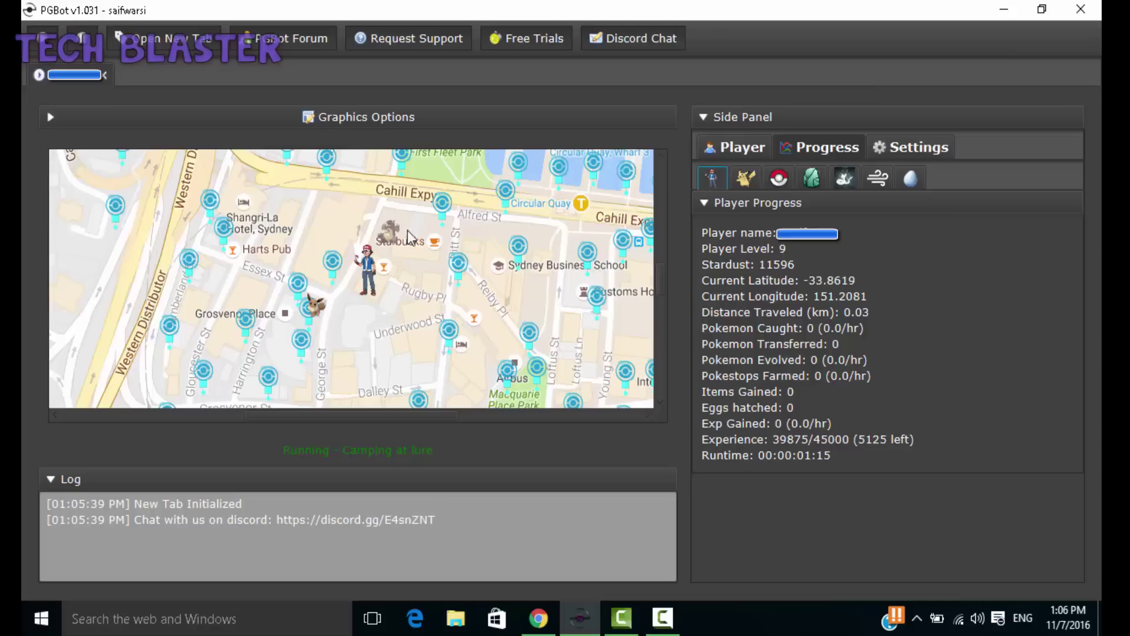
Step: Add a waypoint near Starbucks and send the player walking toward Rugby Pl
{"action": "right_click", "coordinate": [441, 225]}
{"action": "left_click", "coordinate": [444, 238]}
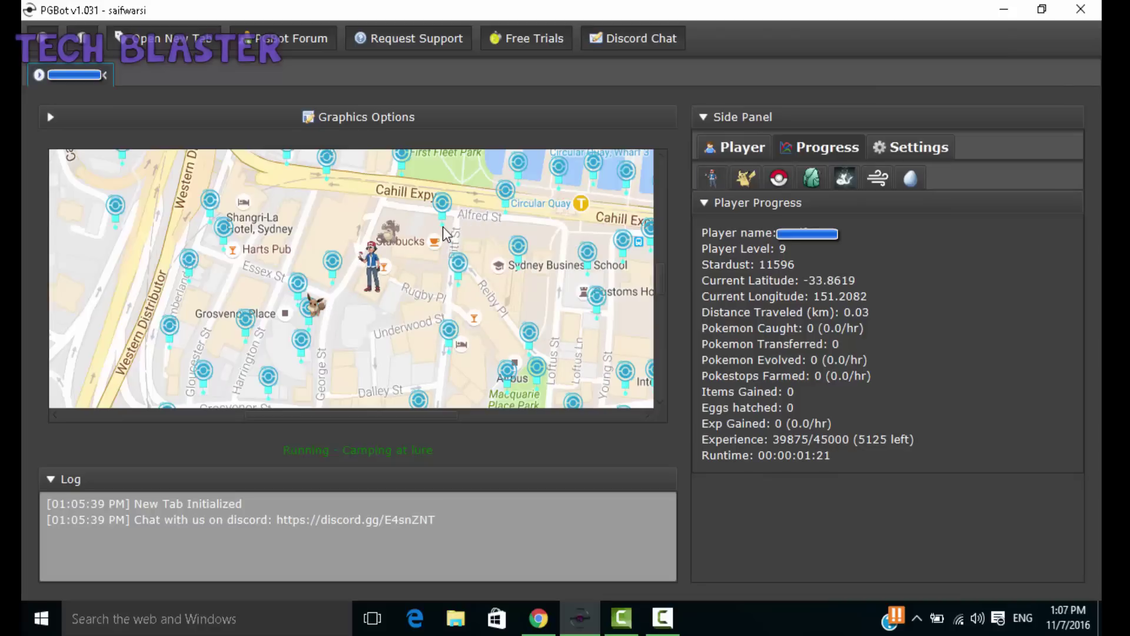
{"action": "right_click", "coordinate": [443, 227]}
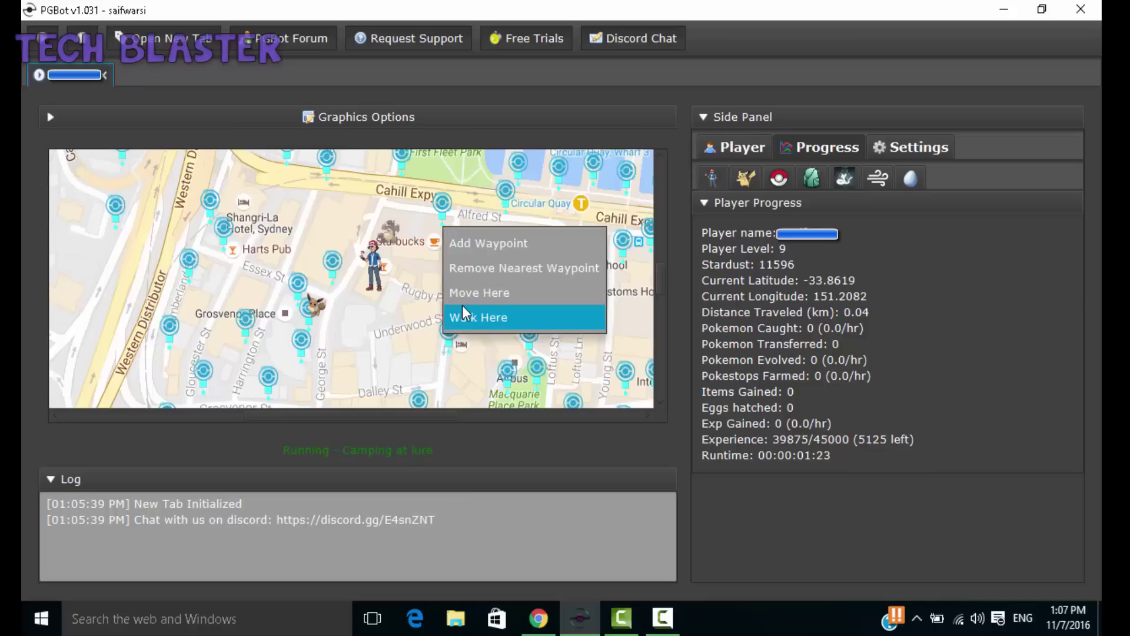
{"action": "left_click", "coordinate": [463, 311]}
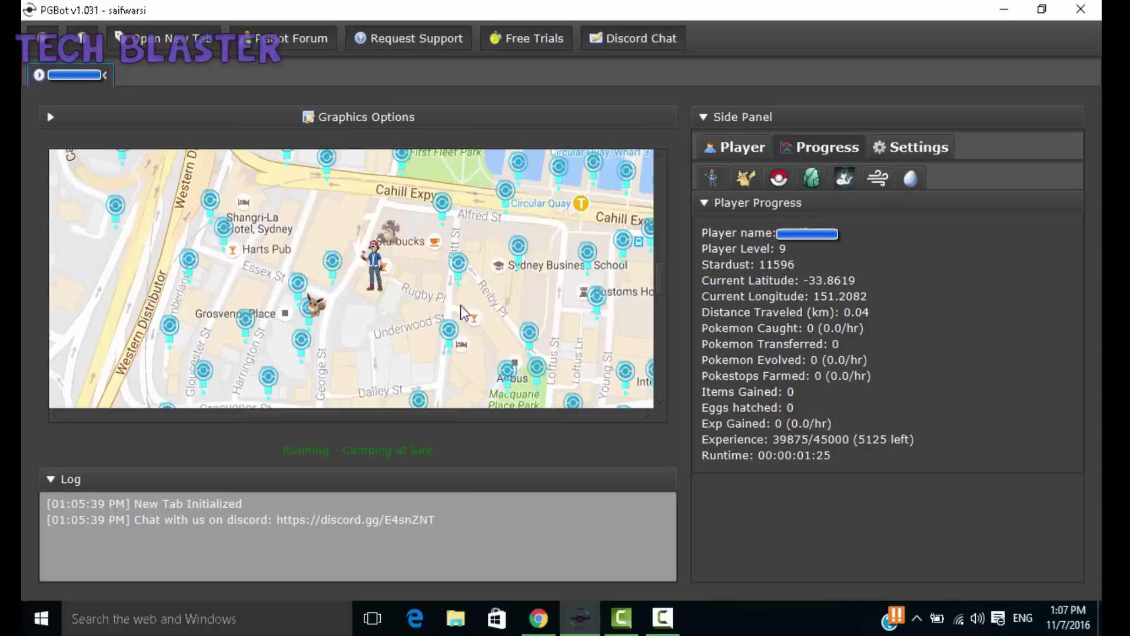
{"action": "left_click_drag", "start_coordinate": [416, 250], "coordinate": [403, 299]}
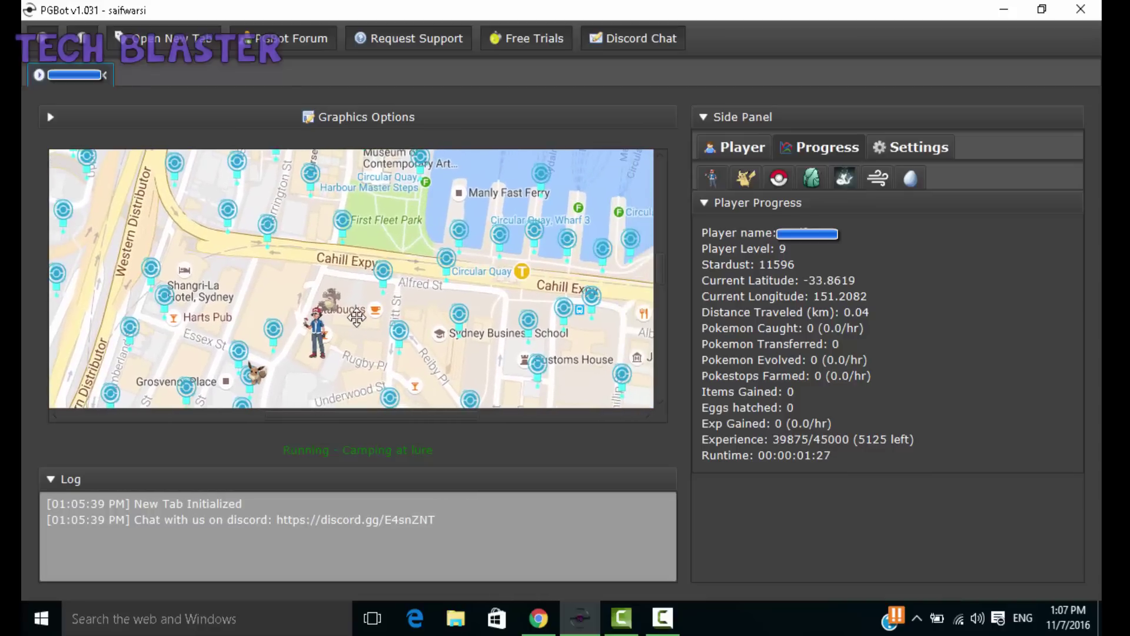
{"action": "left_click_drag", "start_coordinate": [493, 319], "coordinate": [401, 274]}
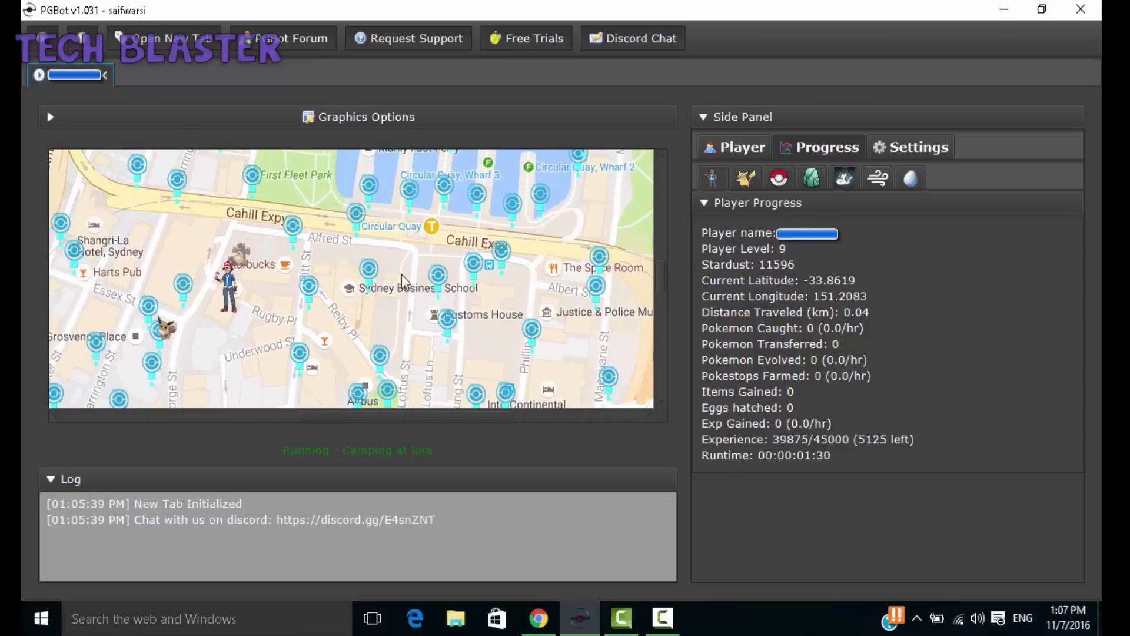
{"action": "right_click", "coordinate": [292, 246]}
Step: Drop a waypoint near Alfred St from the map menu while the bot keeps running
{"action": "left_click", "coordinate": [312, 262]}
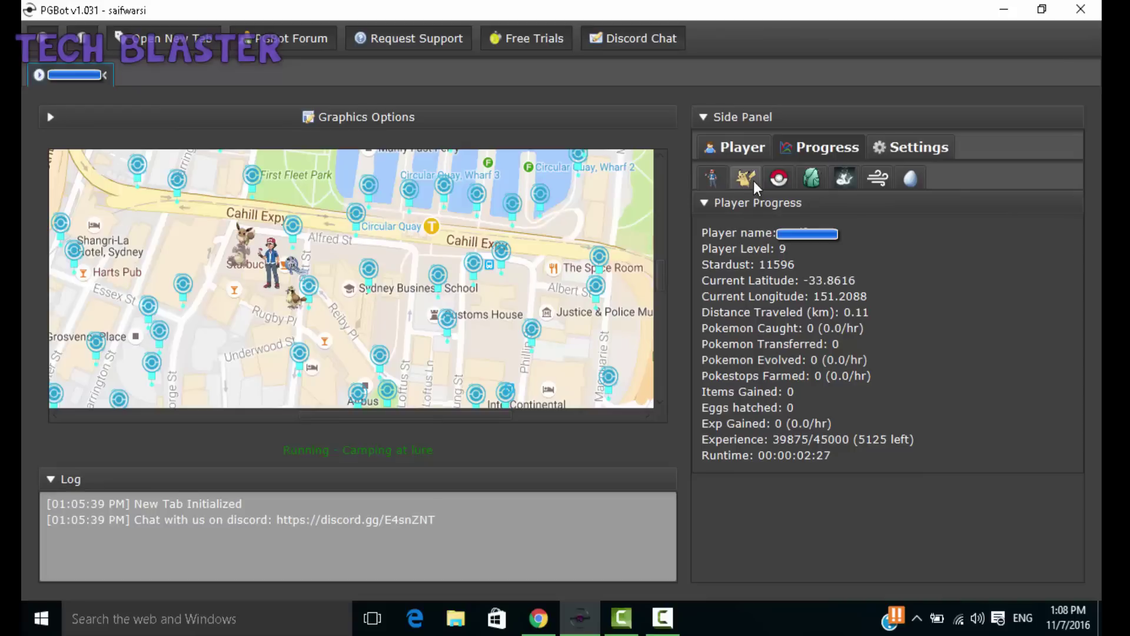
Step: Browse the Transferred, Items, Eggs, Fled and Pokemon views, ending on Player Progress
{"action": "left_click", "coordinate": [771, 178]}
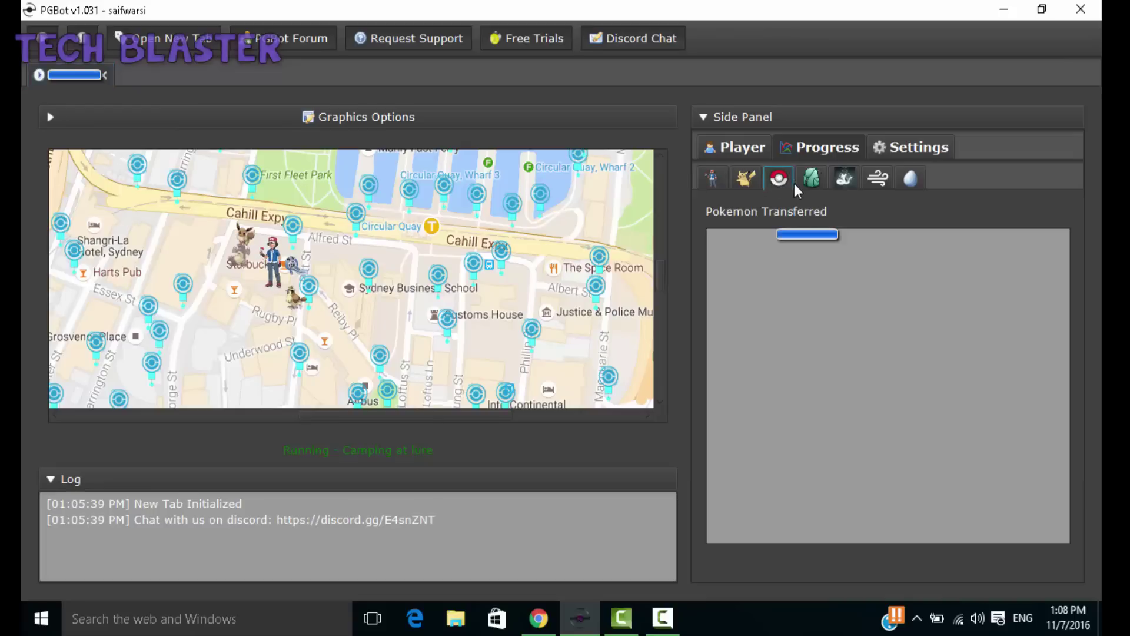
{"action": "left_click", "coordinate": [813, 181]}
{"action": "left_click", "coordinate": [904, 179]}
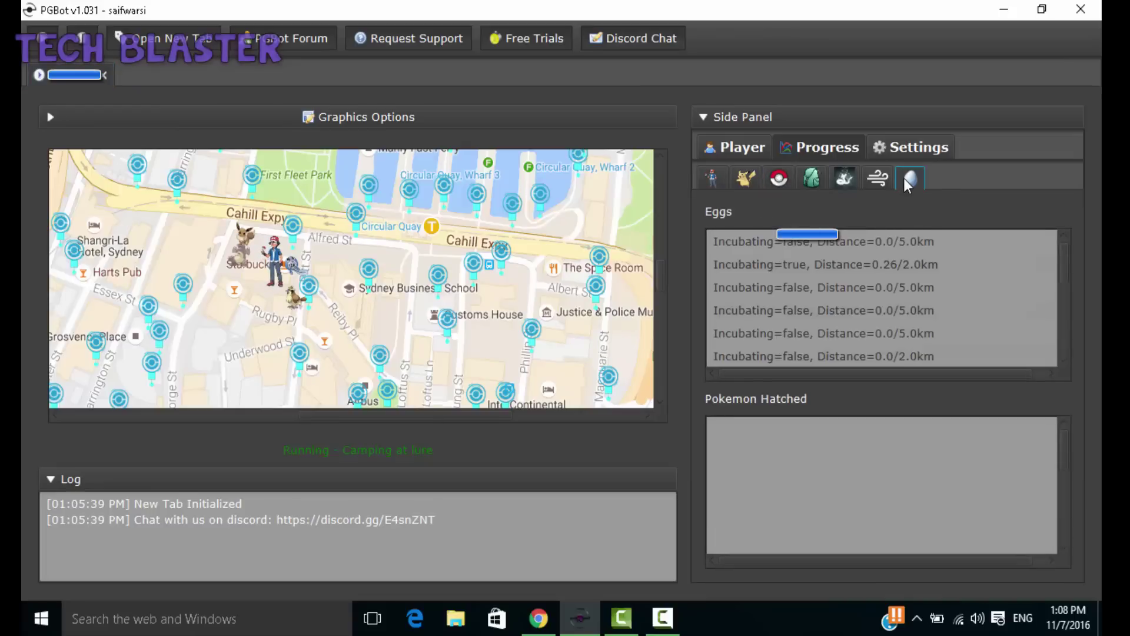
{"action": "left_click", "coordinate": [877, 179]}
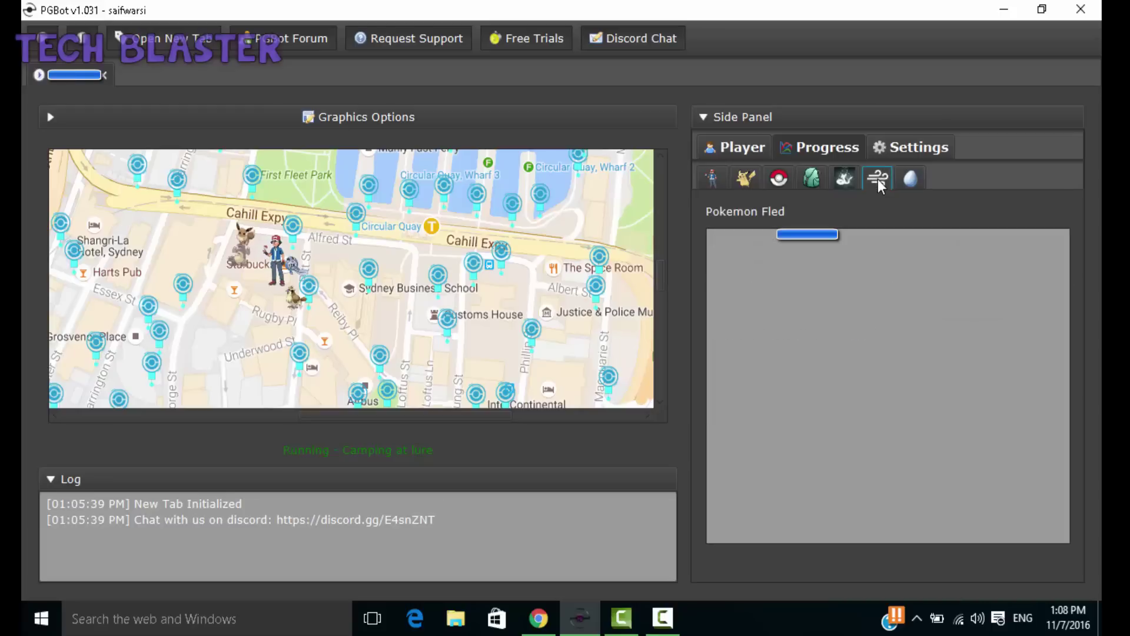
{"action": "left_click", "coordinate": [712, 184]}
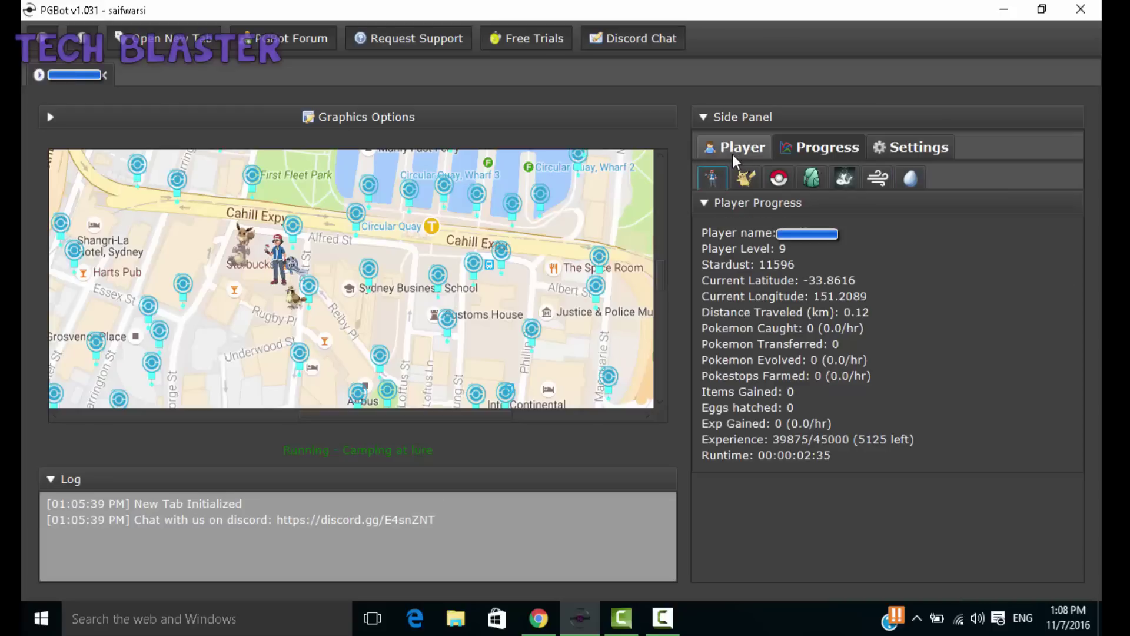
{"action": "left_click", "coordinate": [733, 154]}
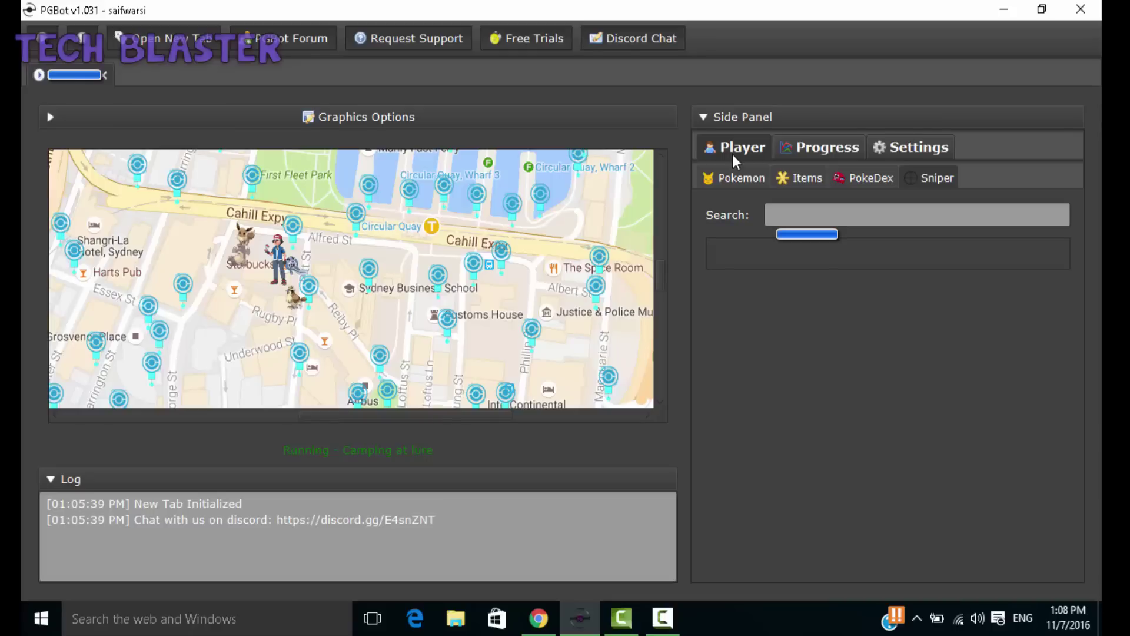
{"action": "left_click", "coordinate": [797, 147]}
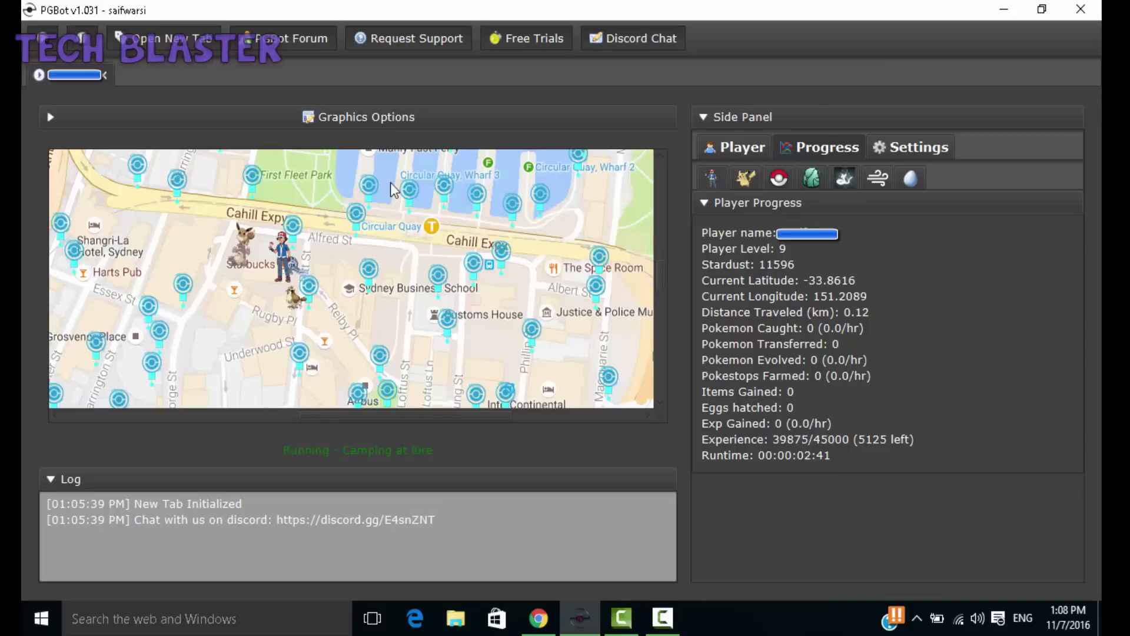
Step: Add another waypoint near Alfred St and minimize PGBot
{"action": "right_click", "coordinate": [355, 228]}
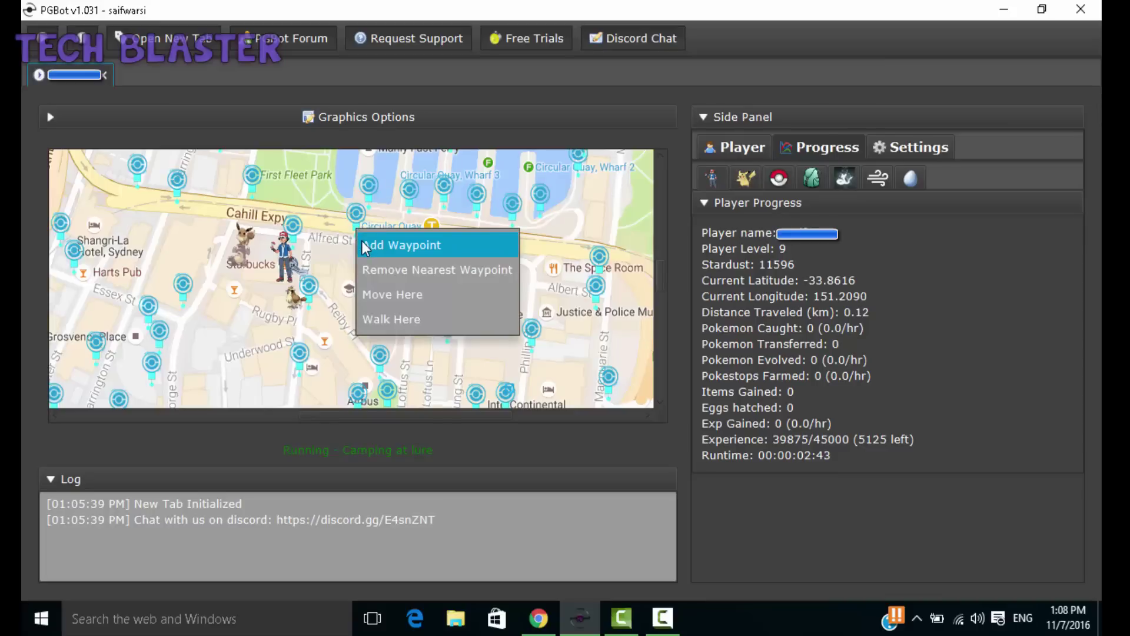
{"action": "left_click", "coordinate": [363, 245]}
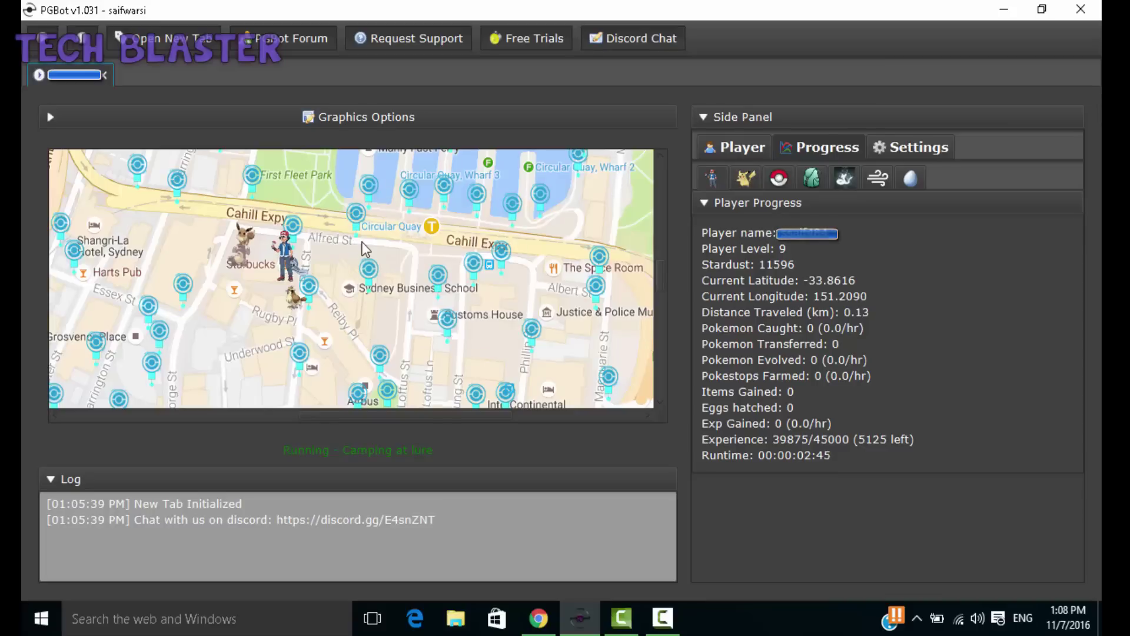
{"action": "left_click", "coordinate": [1007, 9]}
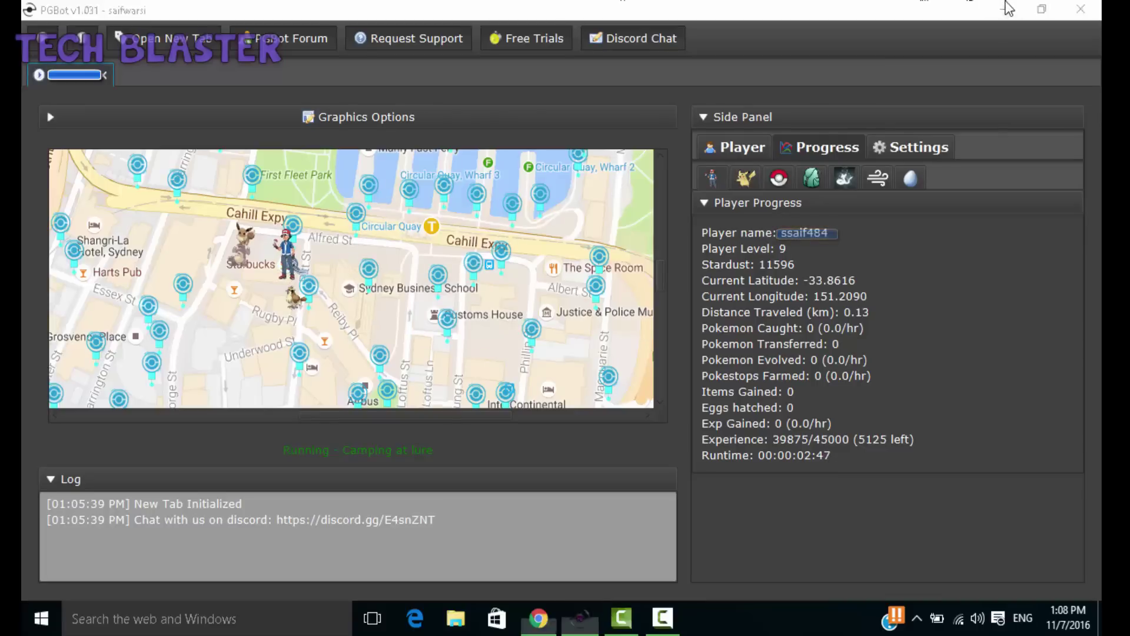